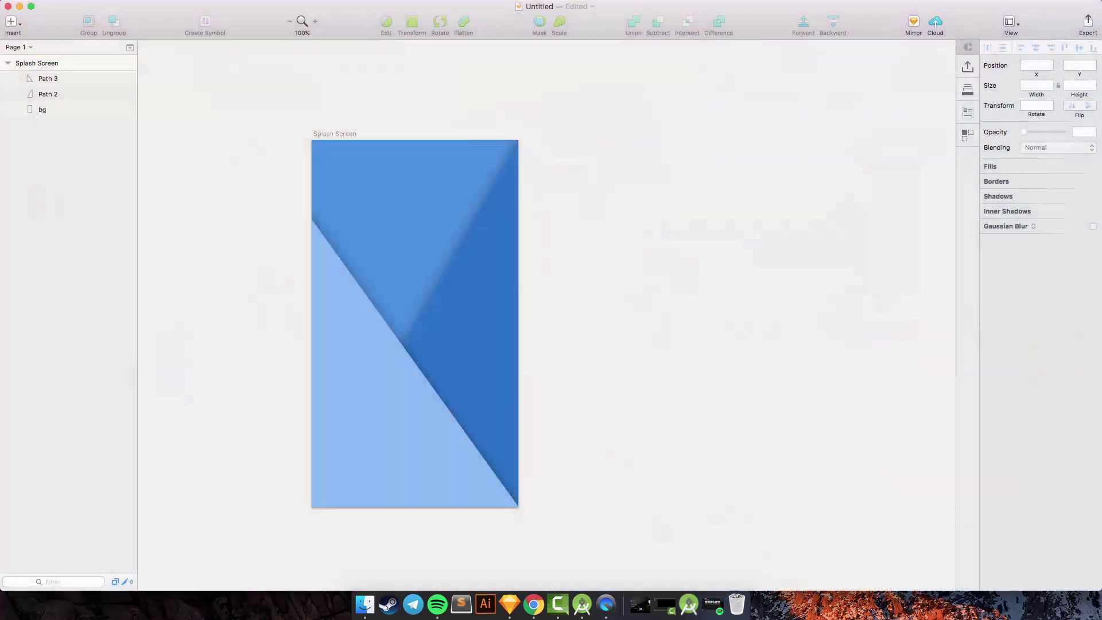
Draw a triangle with the Vector tool and give it a lighter blue fill
{"action": "key", "text": "v"}
{"action": "left_click", "coordinate": [312, 141]}
{"action": "left_click", "coordinate": [539, 416]}
{"action": "left_click", "coordinate": [539, 112]}
{"action": "left_click", "coordinate": [309, 132]}
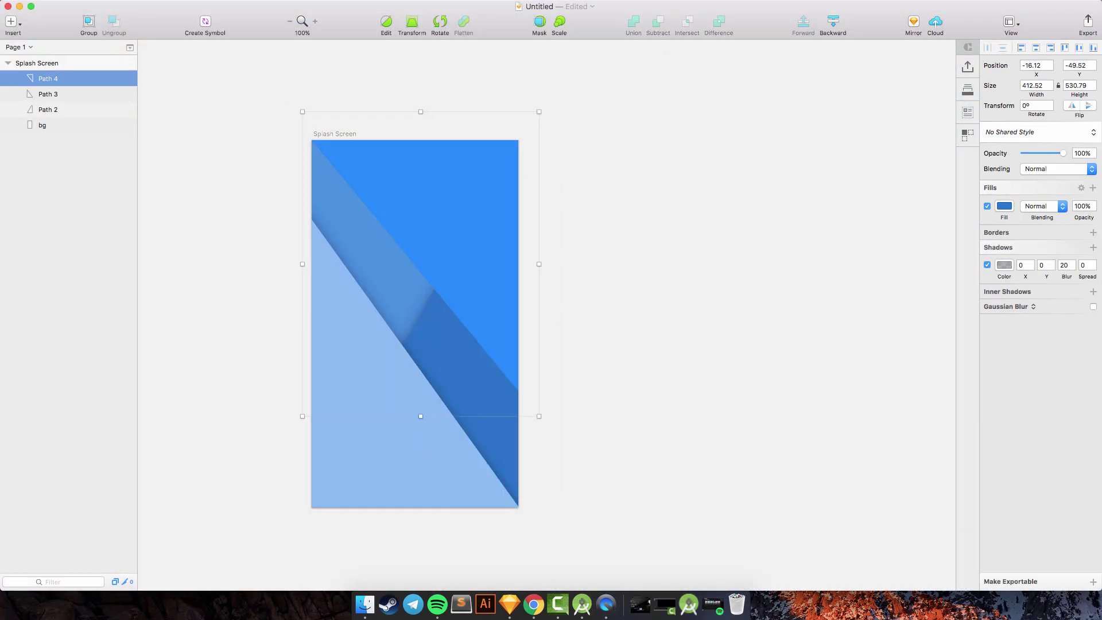
{"action": "left_click", "coordinate": [1005, 206]}
{"action": "left_click", "coordinate": [996, 246]}
{"action": "key", "text": "Escape"}
Move Path 3 below Path 2 and group all four shape layers as bg
{"action": "left_click", "coordinate": [415, 209]}
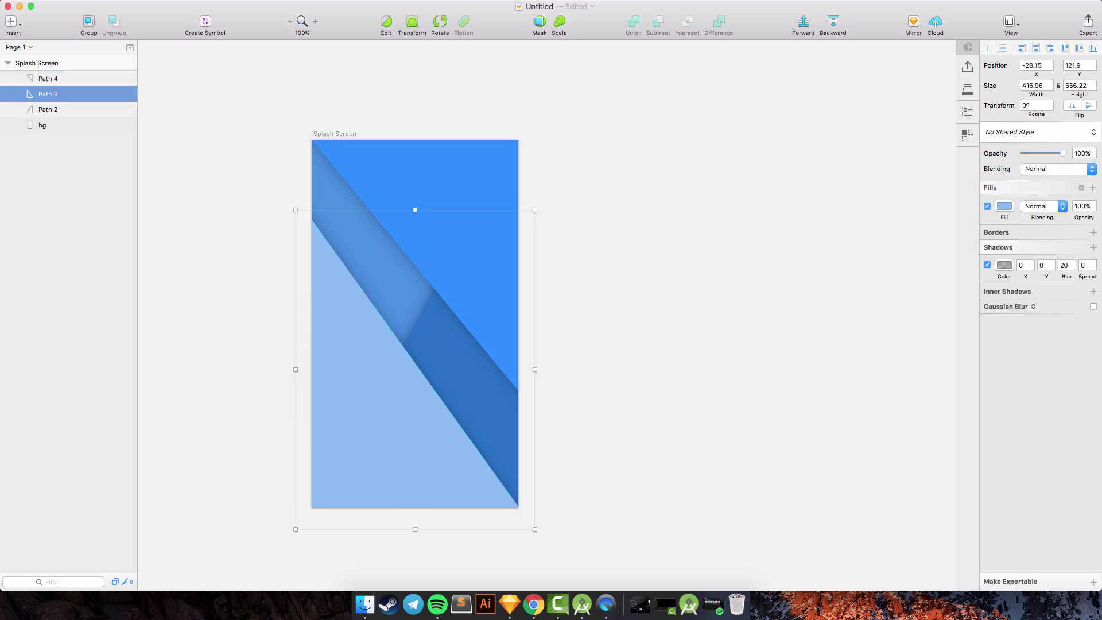
{"action": "key", "text": "super+bracketleft"}
{"action": "key", "text": "Escape"}
{"action": "left_click", "coordinate": [69, 125]}
{"action": "key", "text": "super+a"}
{"action": "key", "text": "super+g"}
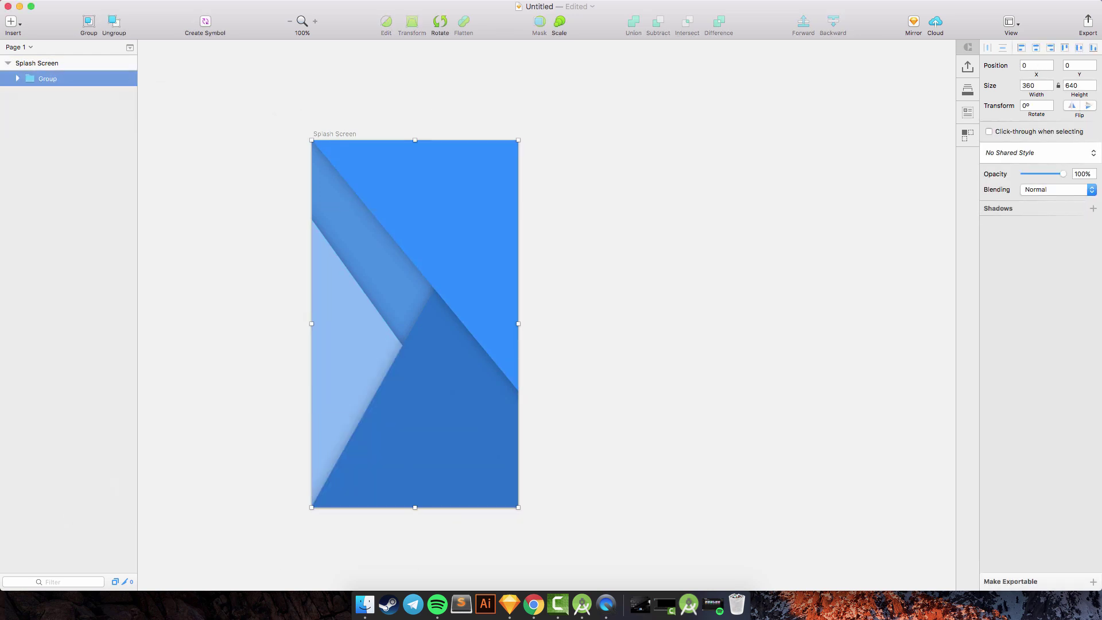
{"action": "key", "text": "r"}
{"action": "scroll", "coordinate": [415, 287], "scroll_direction": "down", "scroll_amount": 3}
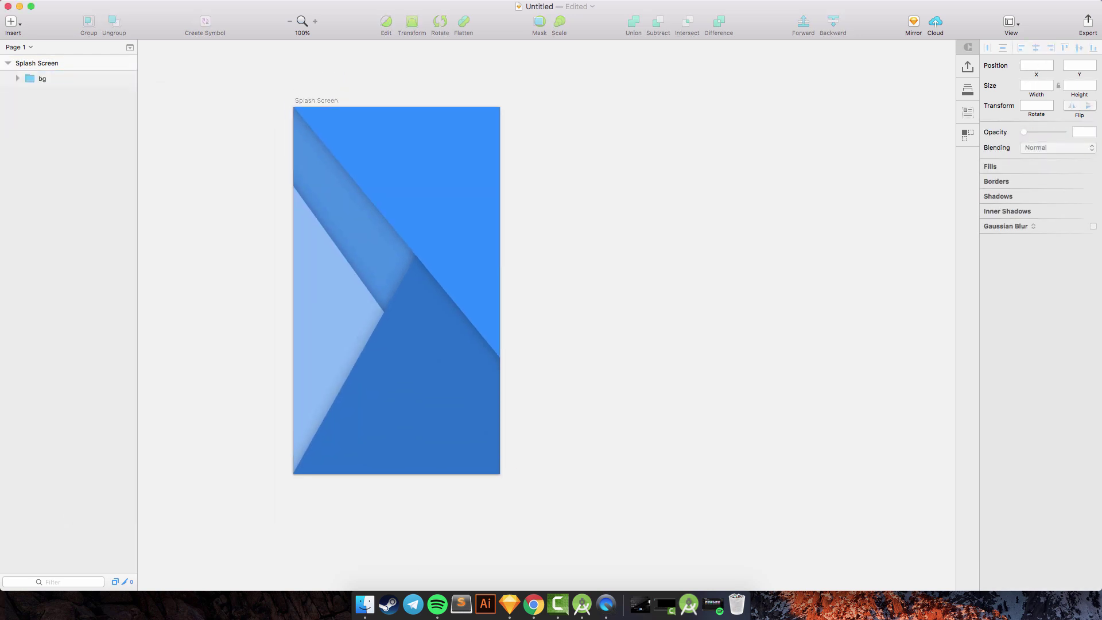
{"action": "left_click_drag", "start_coordinate": [321, 416], "coordinate": [465, 440]}
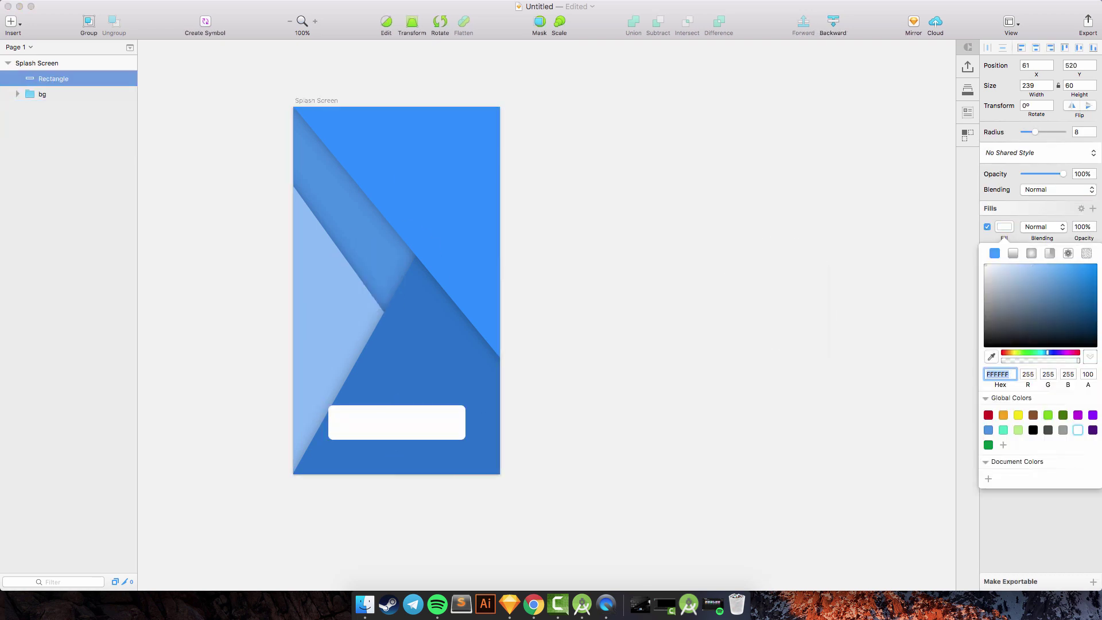
{"action": "key", "text": "Tab"}
{"action": "type", "text": "5"}
{"action": "key", "text": "Tab"}
{"action": "type", "text": "15"}
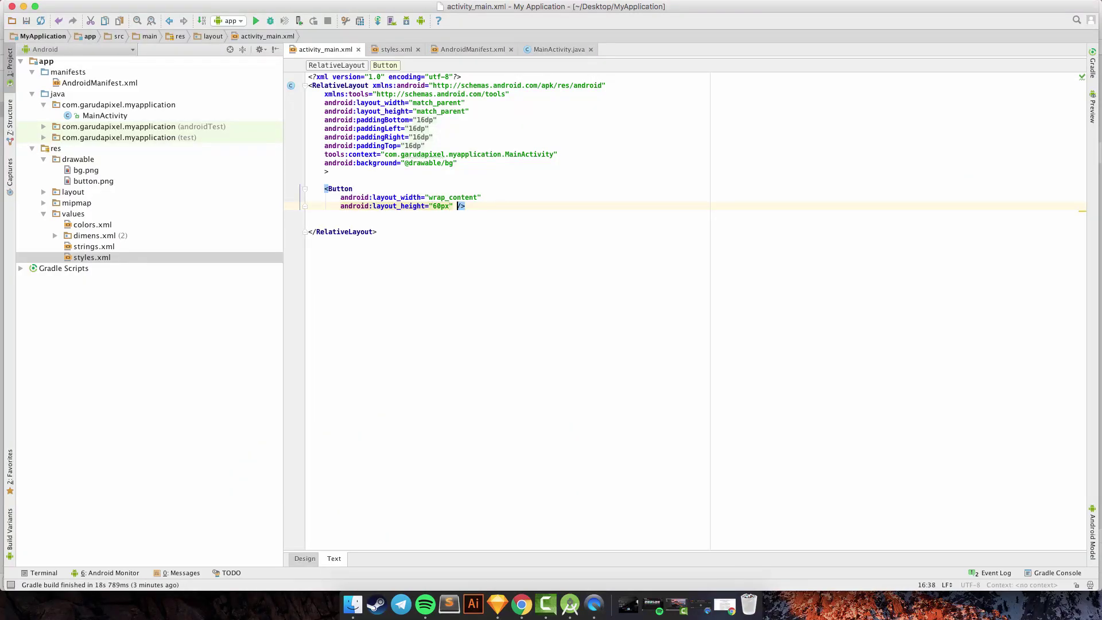
{"action": "type", "text": "android:background=\"@drawable/button\""}
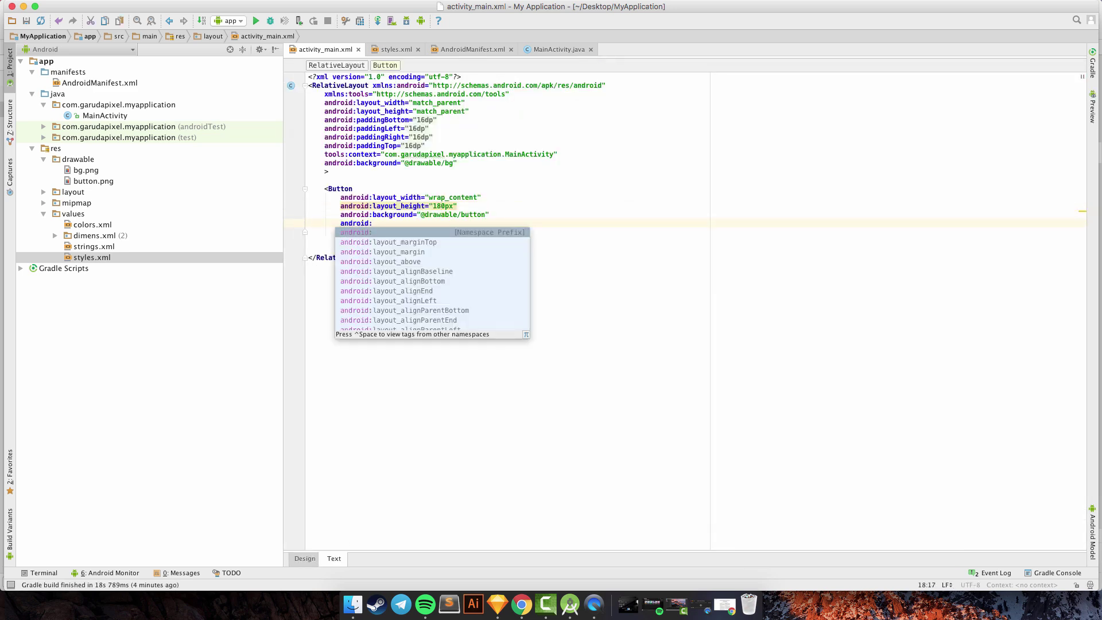
Add the android:layout_marginLeft attribute to the Button in activity_main.xml
{"action": "type", "text": "layout_m"}
{"action": "key", "text": "Return"}
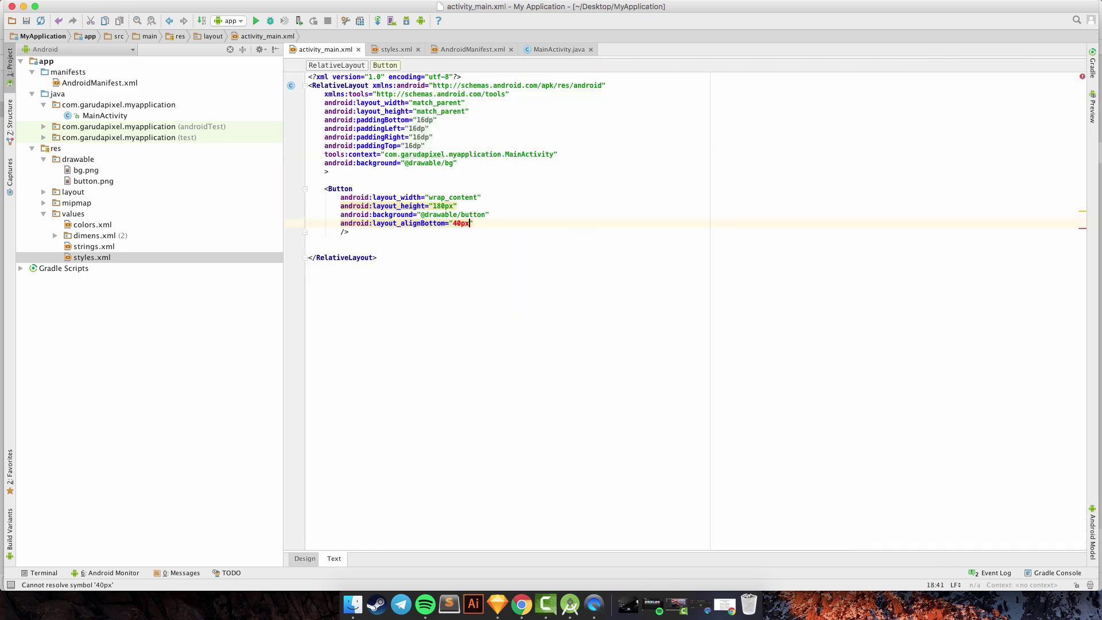
{"action": "key", "text": "BackSpace"}
{"action": "key", "text": "BackSpace"}
{"action": "key", "text": "BackSpace"}
{"action": "key", "text": "BackSpace"}
{"action": "key", "text": "BackSpace"}
{"action": "key", "text": "BackSpace"}
{"action": "key", "text": "BackSpace"}
{"action": "key", "text": "BackSpace"}
{"action": "key", "text": "BackSpace"}
{"action": "key", "text": "BackSpace"}
{"action": "key", "text": "BackSpace"}
{"action": "key", "text": "BackSpace"}
{"action": "key", "text": "BackSpace"}
{"action": "key", "text": "BackSpace"}
{"action": "key", "text": "BackSpace"}
{"action": "key", "text": "BackSpace"}
{"action": "key", "text": "Down"}
{"action": "key", "text": "Down"}
{"action": "key", "text": "Down"}
{"action": "key", "text": "Down"}
{"action": "key", "text": "Down"}
{"action": "key", "text": "Down"}
{"action": "key", "text": "Down"}
{"action": "key", "text": "Down"}
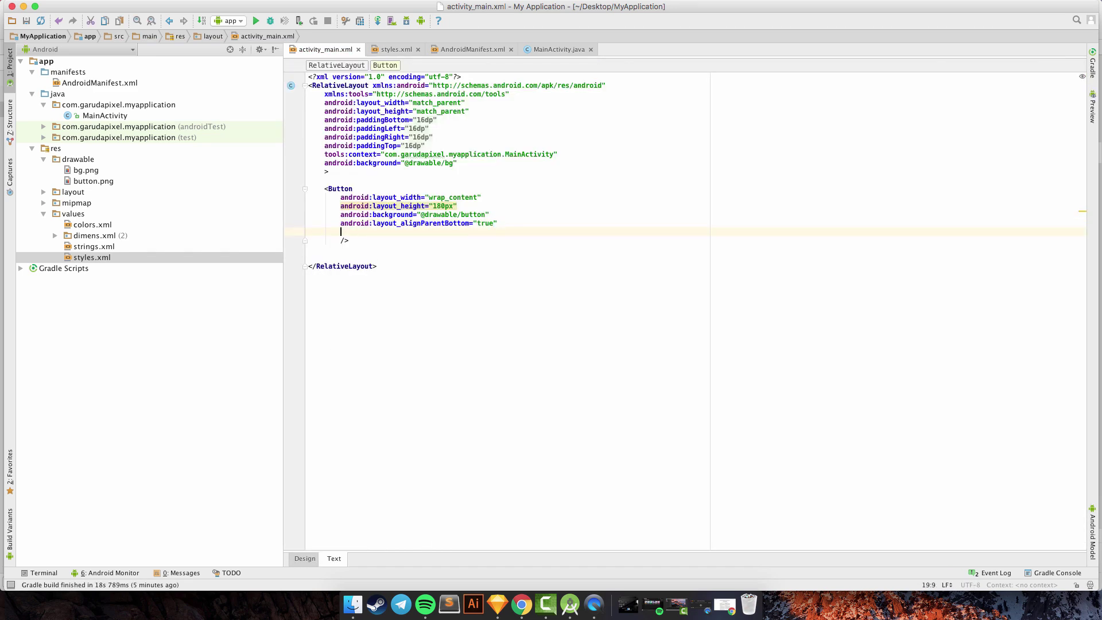
{"action": "type", "text": "lef"}
{"action": "key", "text": "Return"}
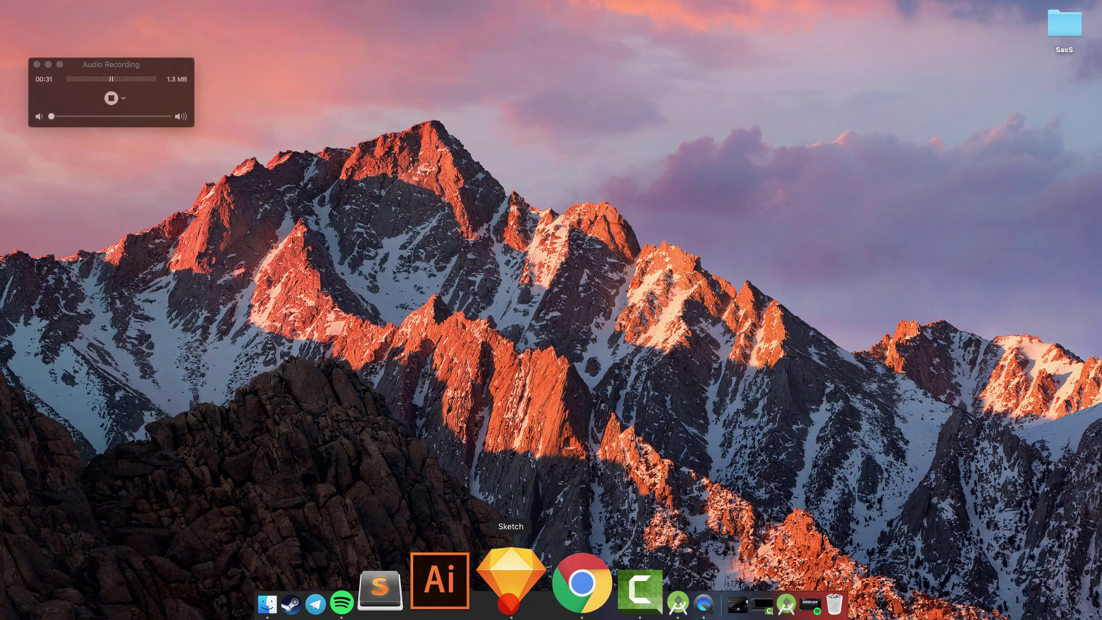
Launch Sketch, create a new document, and add a Material Design Mobile Portrait artboard named Splash Screen
{"action": "left_click", "coordinate": [508, 580]}
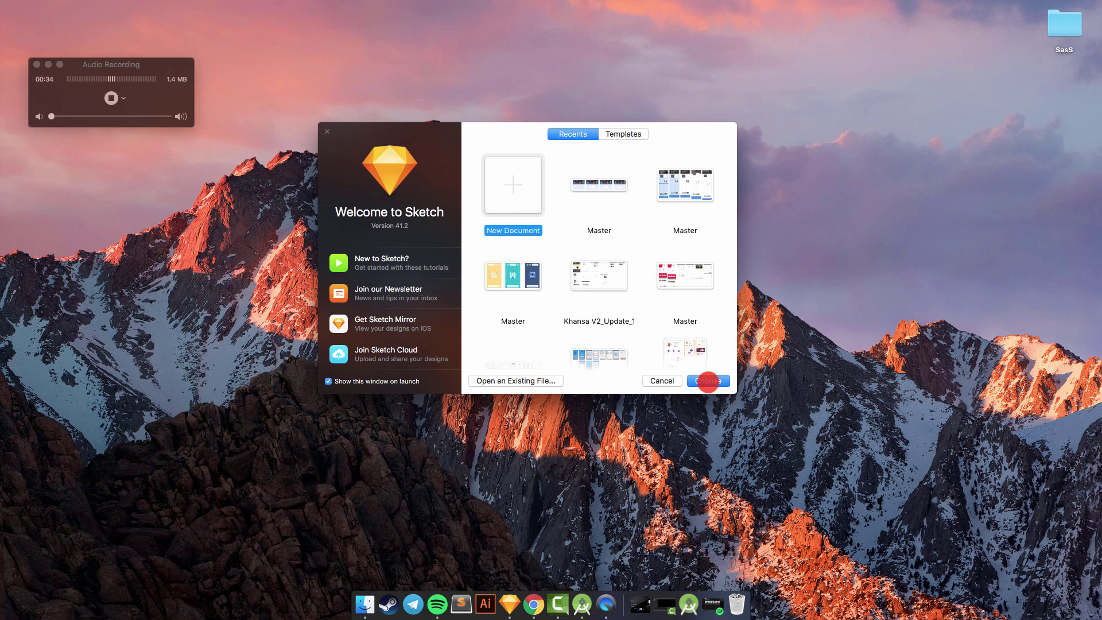
{"action": "left_click", "coordinate": [706, 380]}
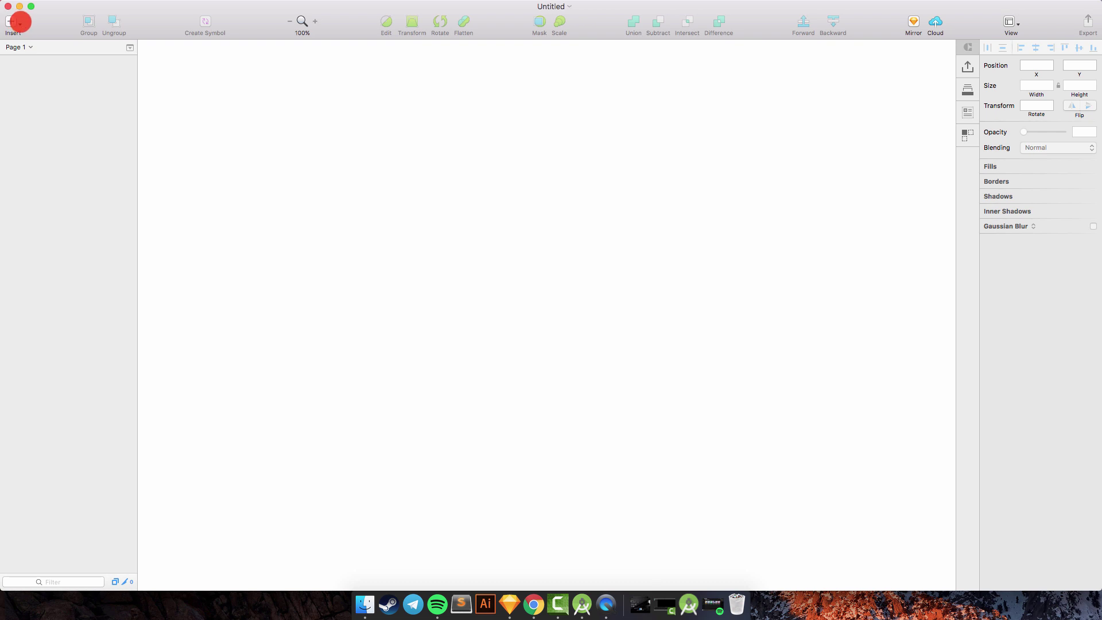
{"action": "left_click", "coordinate": [11, 21]}
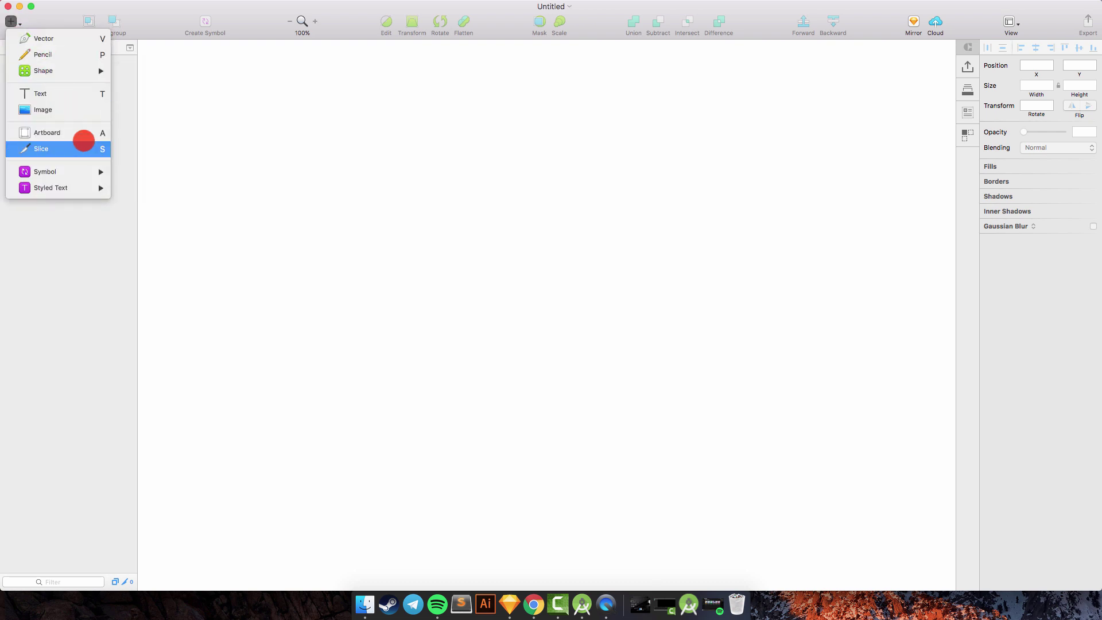
{"action": "left_click", "coordinate": [84, 134]}
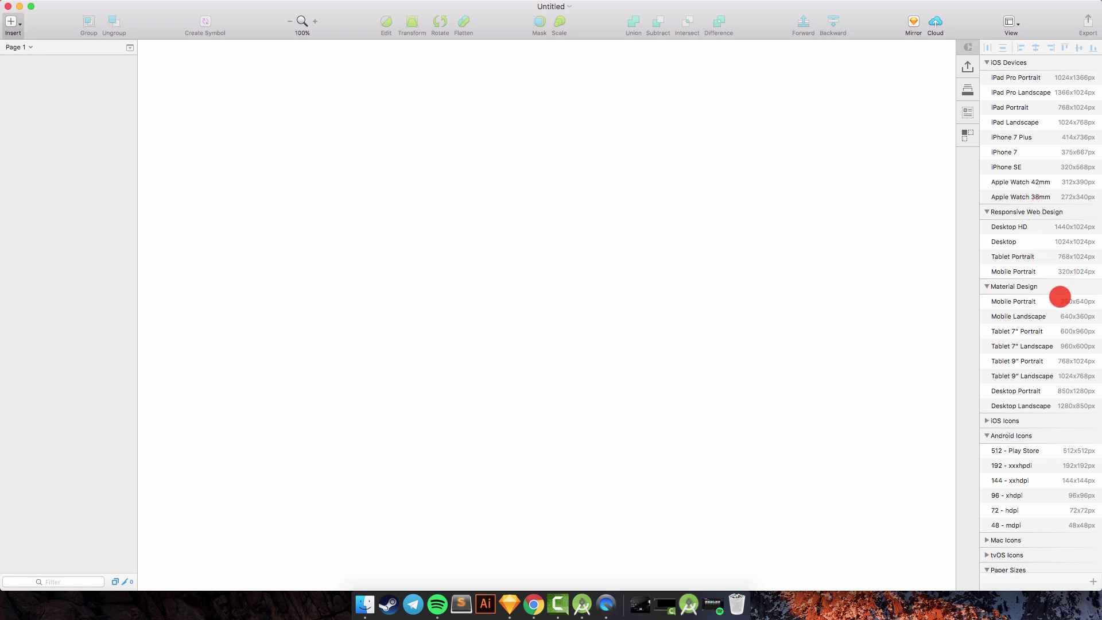
{"action": "left_click", "coordinate": [1069, 304]}
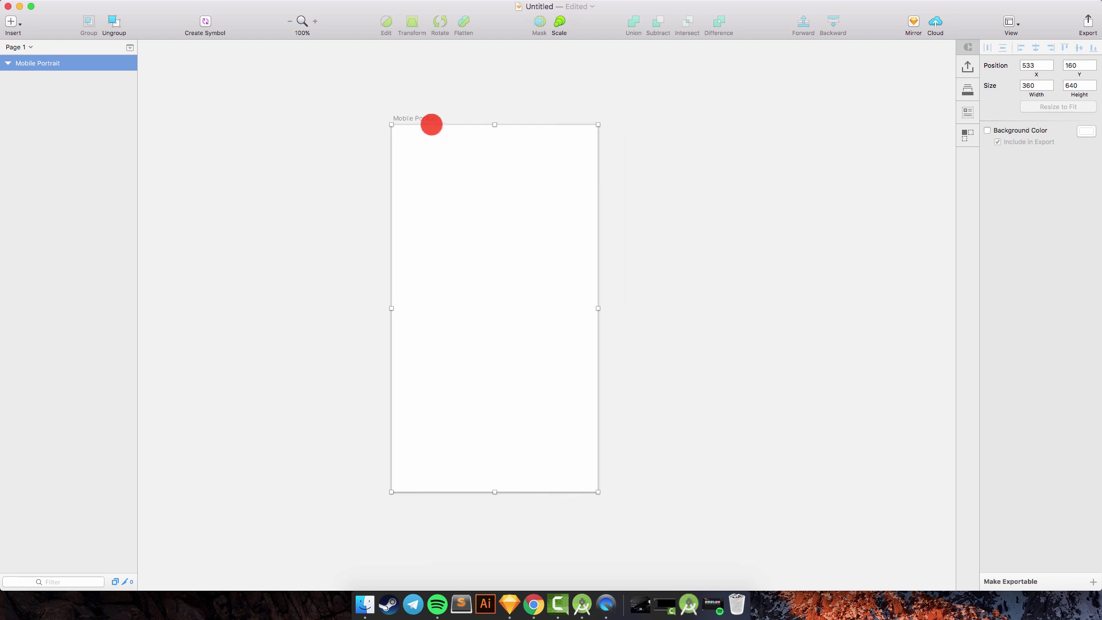
{"action": "double_click", "coordinate": [47, 64]}
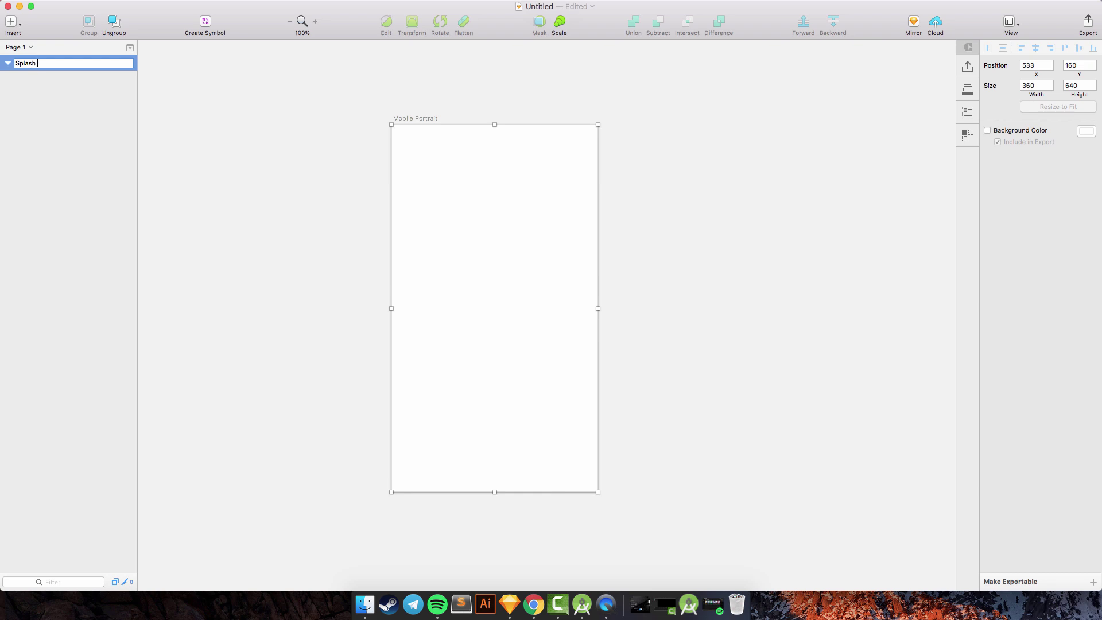
{"action": "key", "text": "Return"}
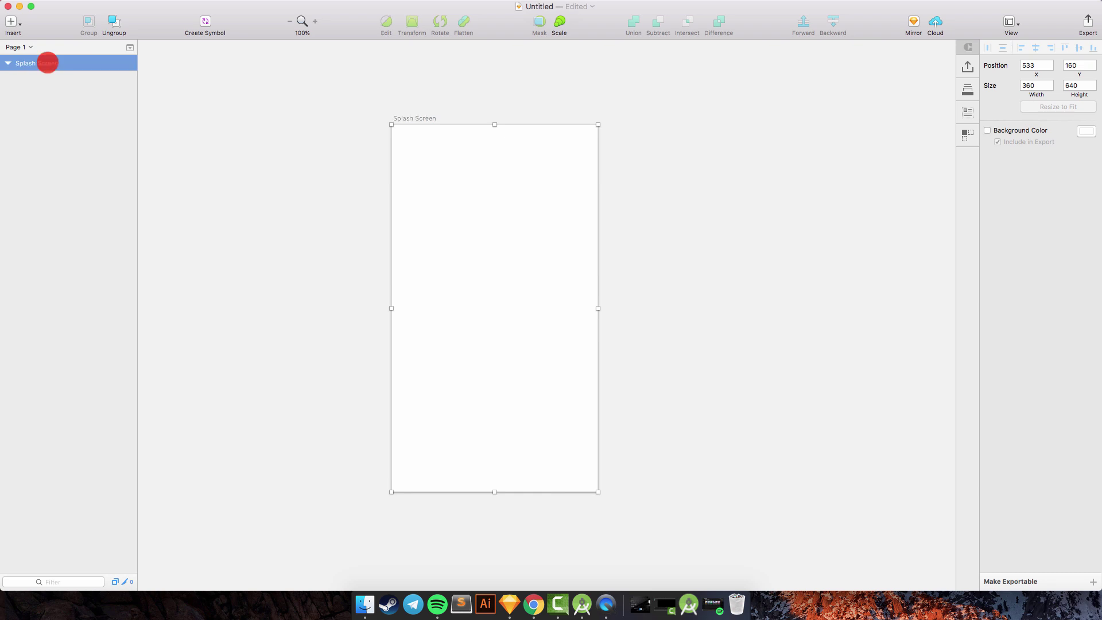
{"action": "scroll", "coordinate": [342, 145], "scroll_direction": "right", "scroll_amount": 5}
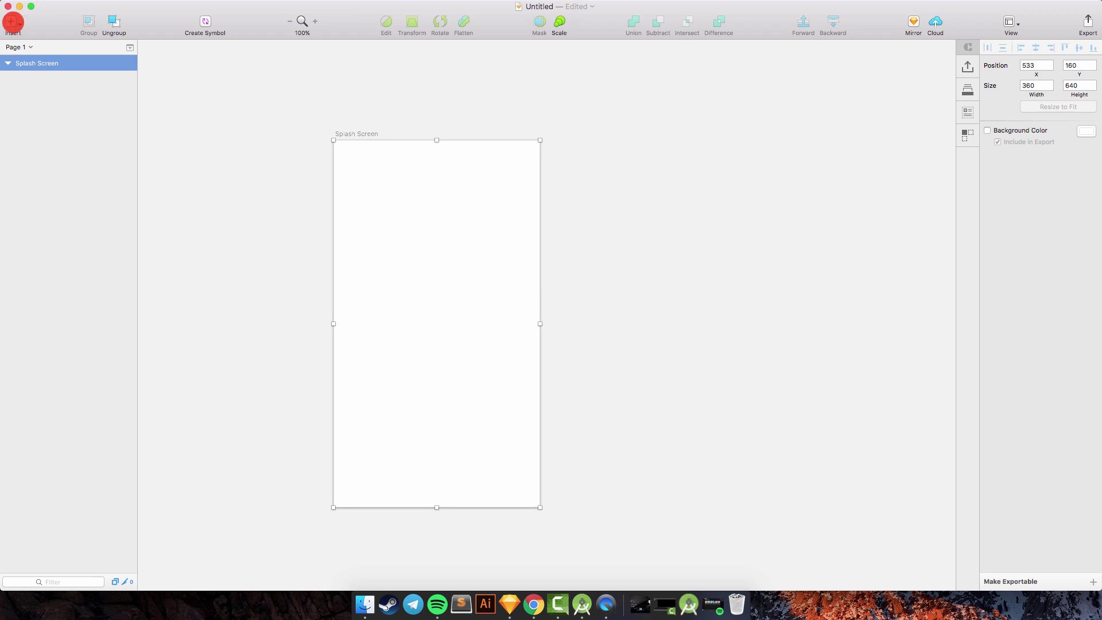
Draw a borderless rectangle over the whole artboard with blue 4990E2 fill
{"action": "left_click", "coordinate": [11, 22]}
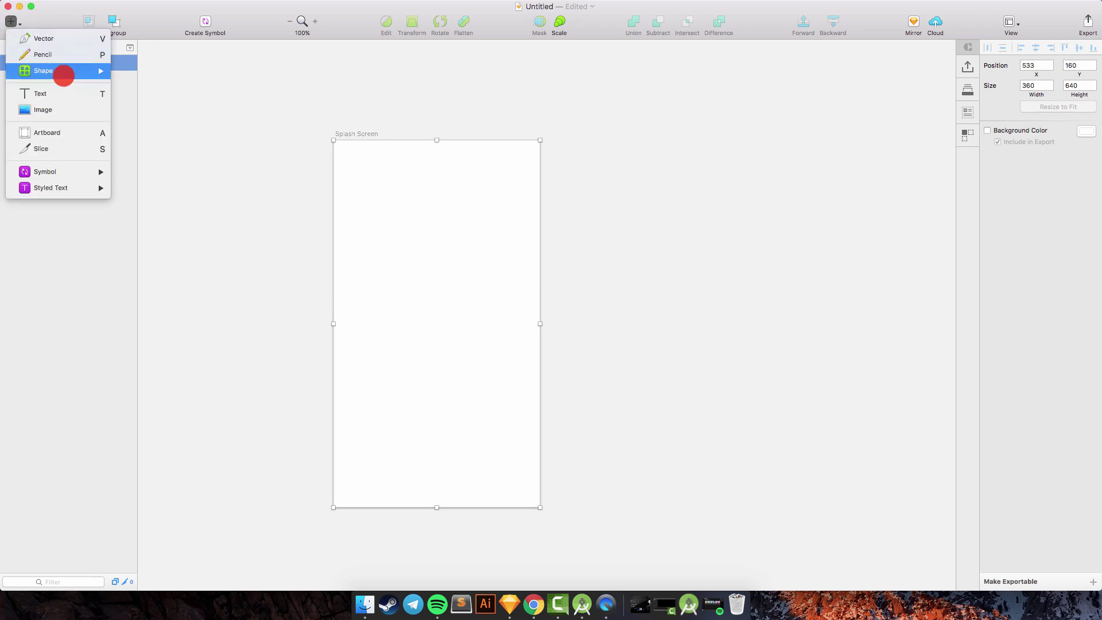
{"action": "mouse_move", "coordinate": [93, 70]}
{"action": "left_click", "coordinate": [180, 101]}
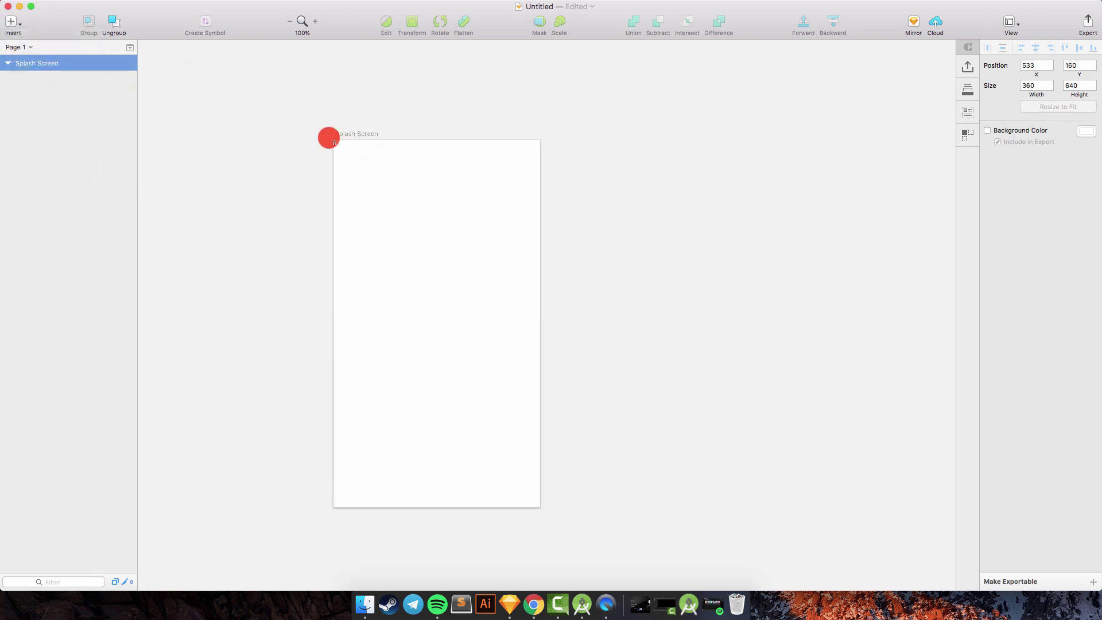
{"action": "left_click_drag", "start_coordinate": [333, 140], "coordinate": [540, 508]}
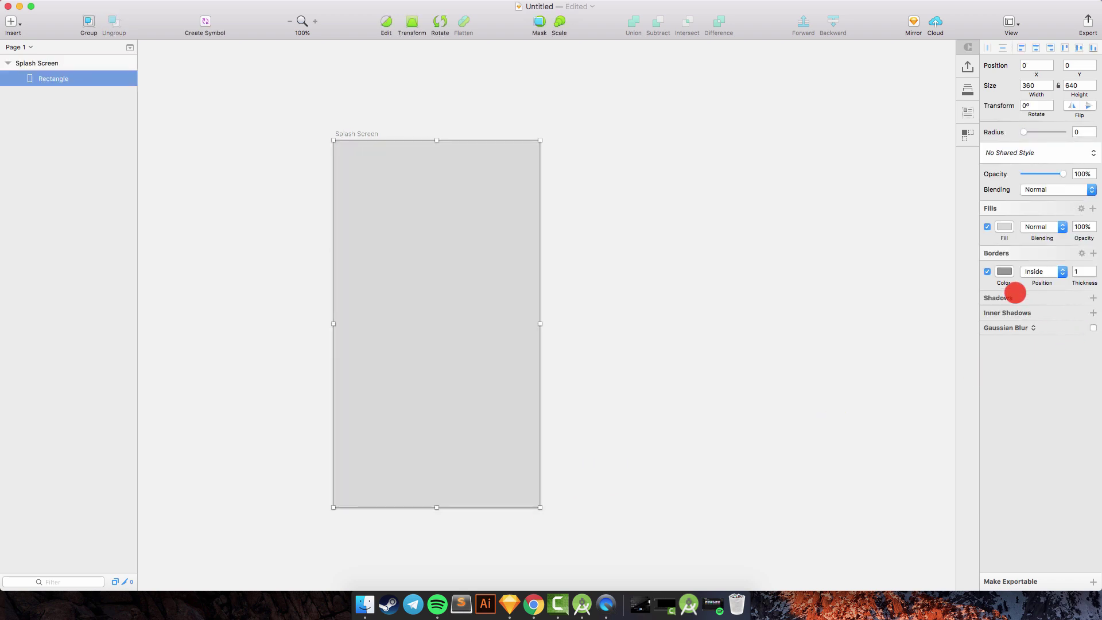
{"action": "left_click", "coordinate": [987, 271]}
{"action": "left_click", "coordinate": [1081, 253]}
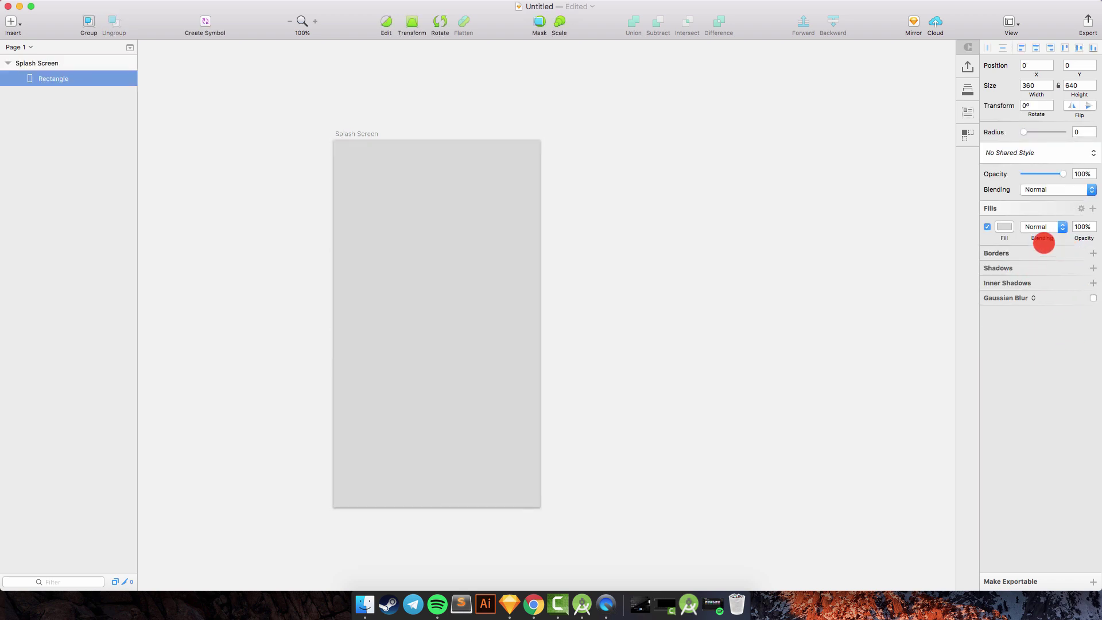
{"action": "left_click", "coordinate": [1004, 227]}
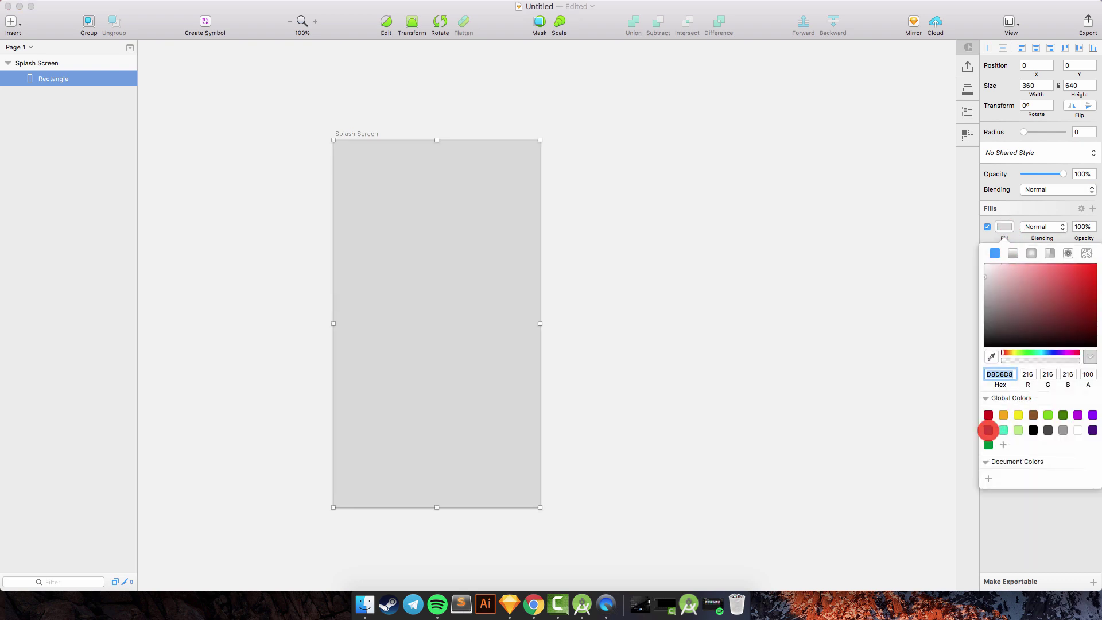
{"action": "left_click", "coordinate": [988, 429]}
{"action": "left_click_drag", "start_coordinate": [1035, 269], "coordinate": [1005, 255]}
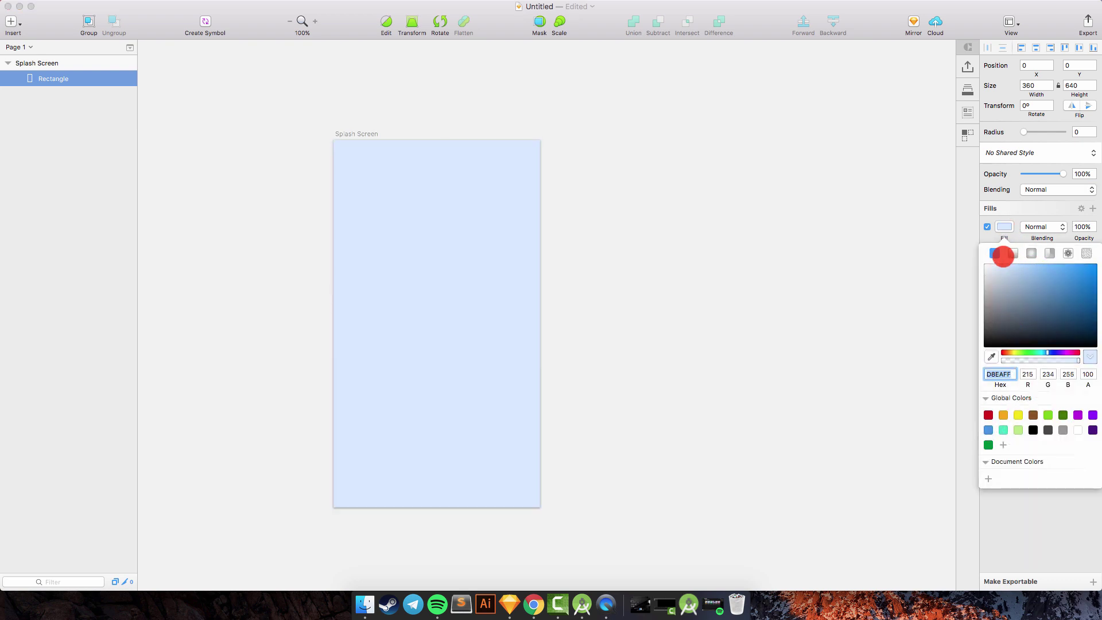
{"action": "left_click", "coordinate": [988, 430]}
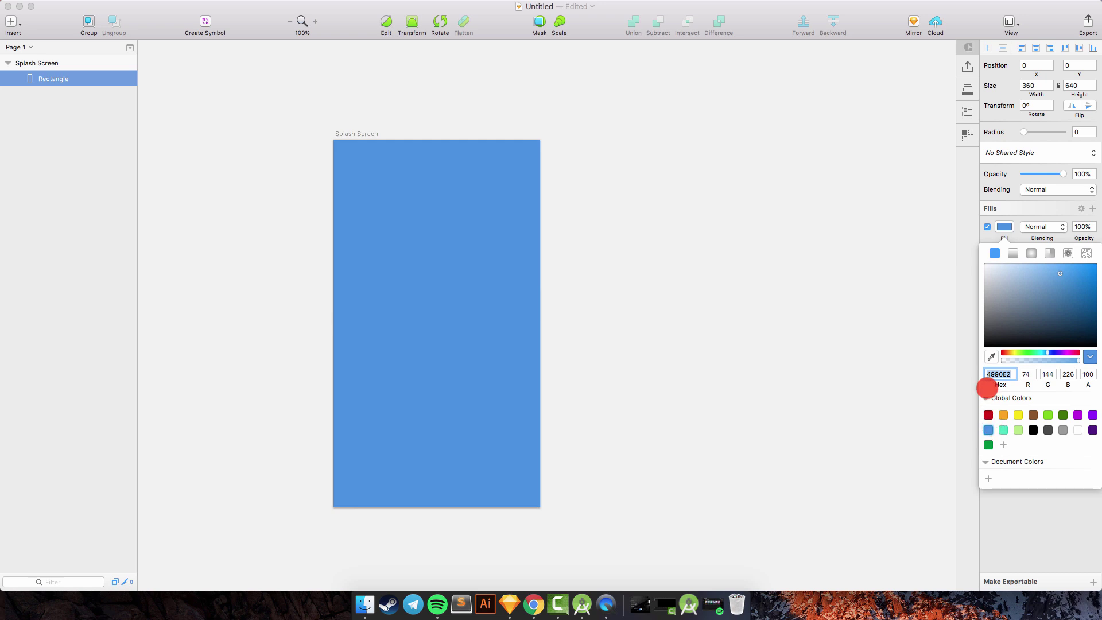
{"action": "left_click", "coordinate": [1001, 227]}
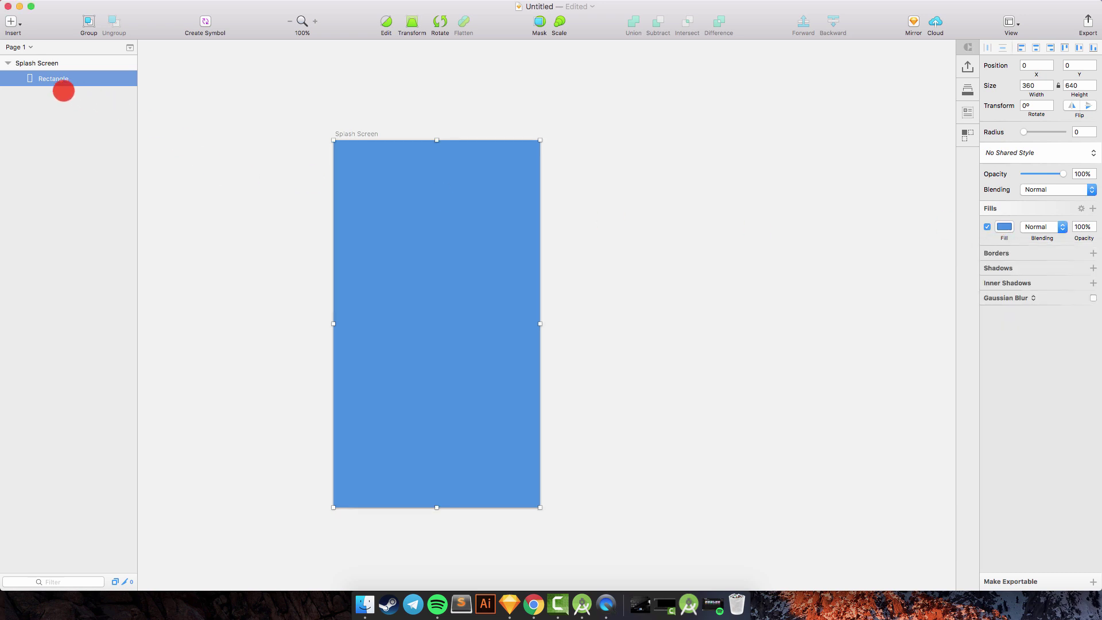
Rename the rectangle layer to bg
{"action": "double_click", "coordinate": [46, 77]}
{"action": "type", "text": "bg"}
{"action": "key", "text": "Return"}
{"action": "scroll", "coordinate": [267, 116], "scroll_direction": "right", "scroll_amount": 4}
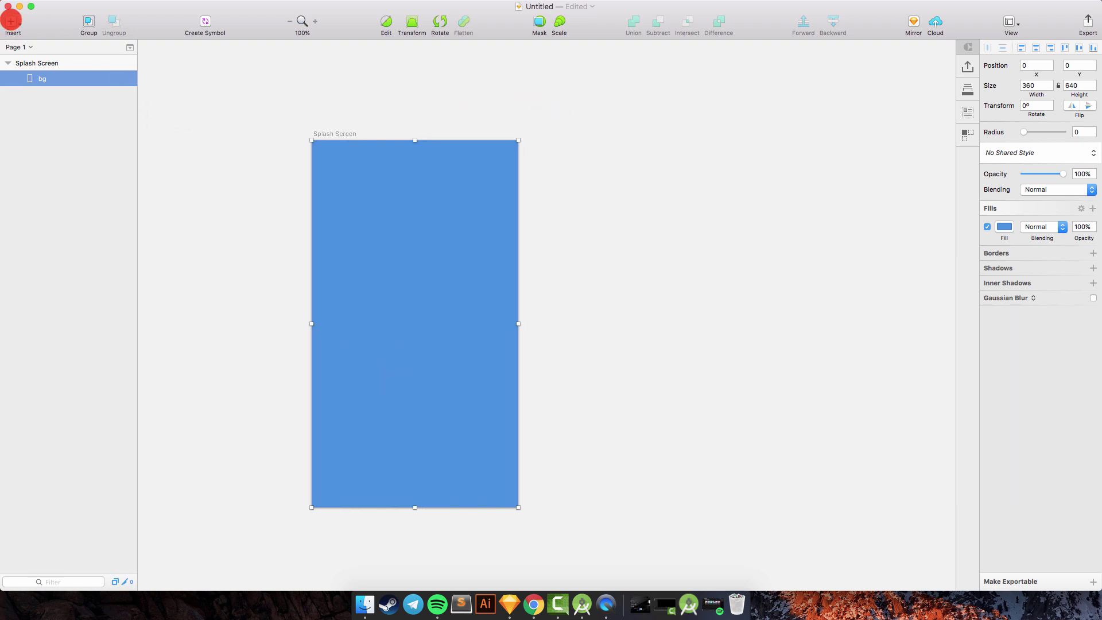
Draw a closed vector path around the artboard's lower-right diagonal half
{"action": "left_click", "coordinate": [11, 21]}
{"action": "mouse_move", "coordinate": [68, 77]}
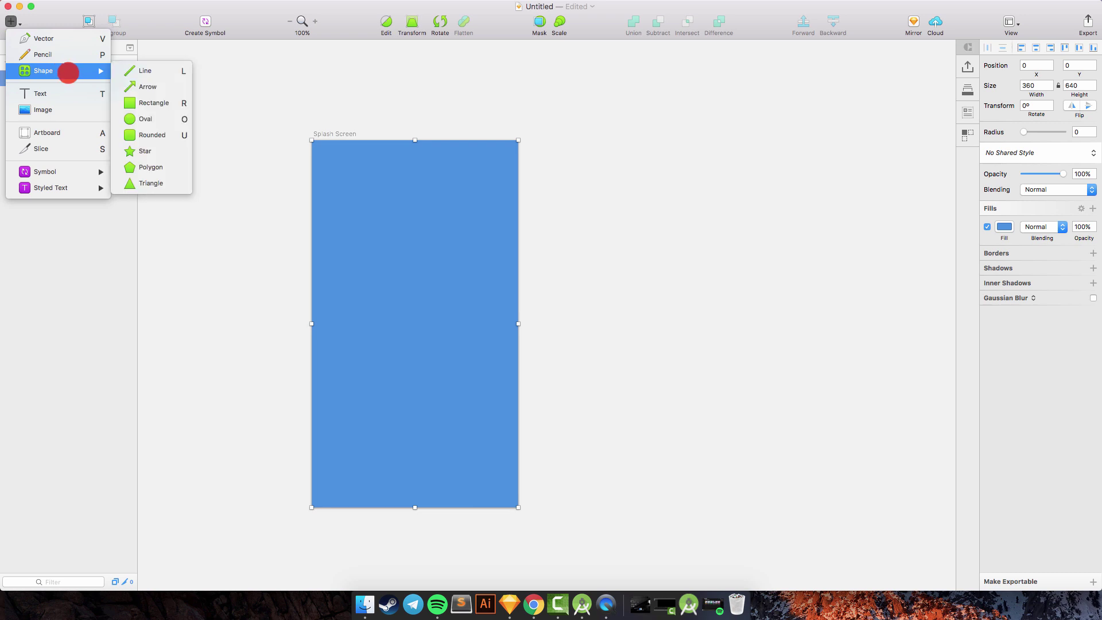
{"action": "left_click", "coordinate": [47, 39]}
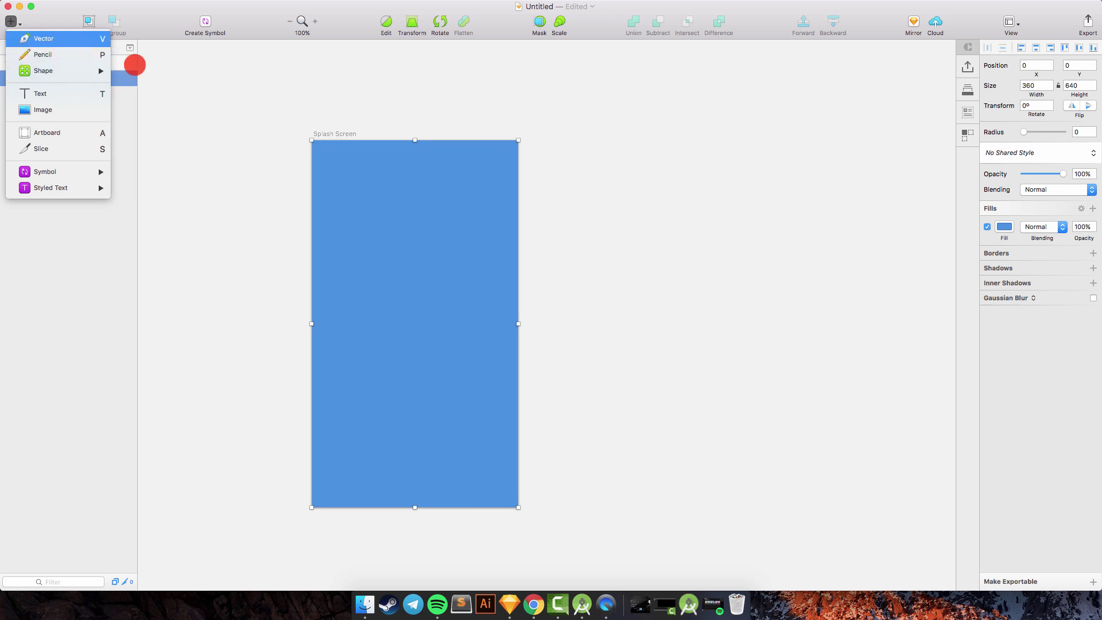
{"action": "left_click", "coordinate": [523, 135]}
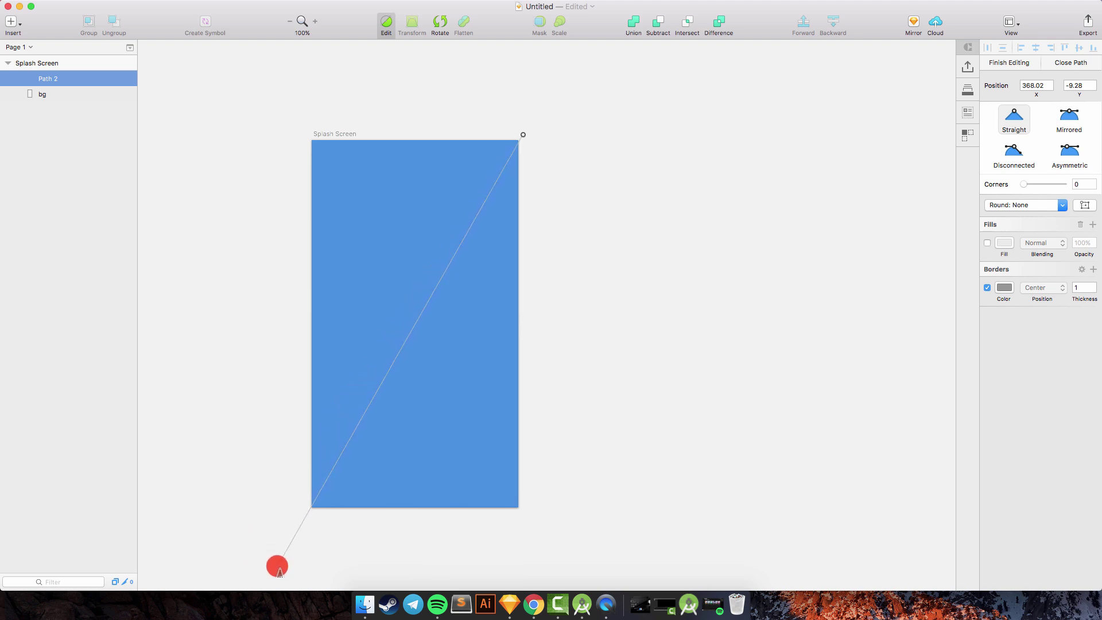
{"action": "left_click", "coordinate": [277, 567]}
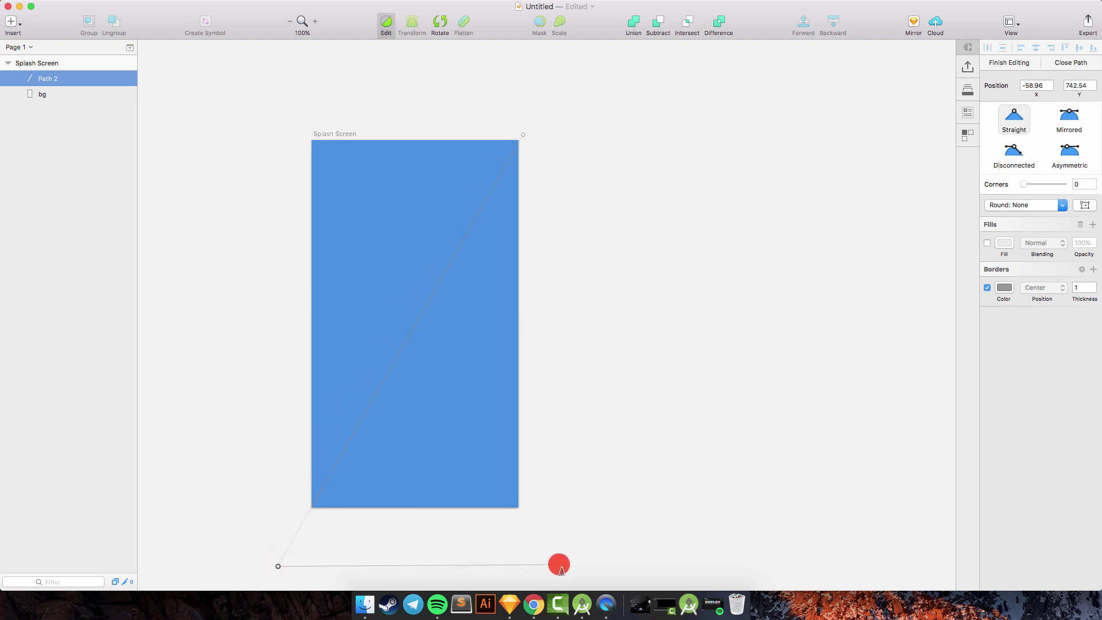
{"action": "left_click", "coordinate": [565, 566]}
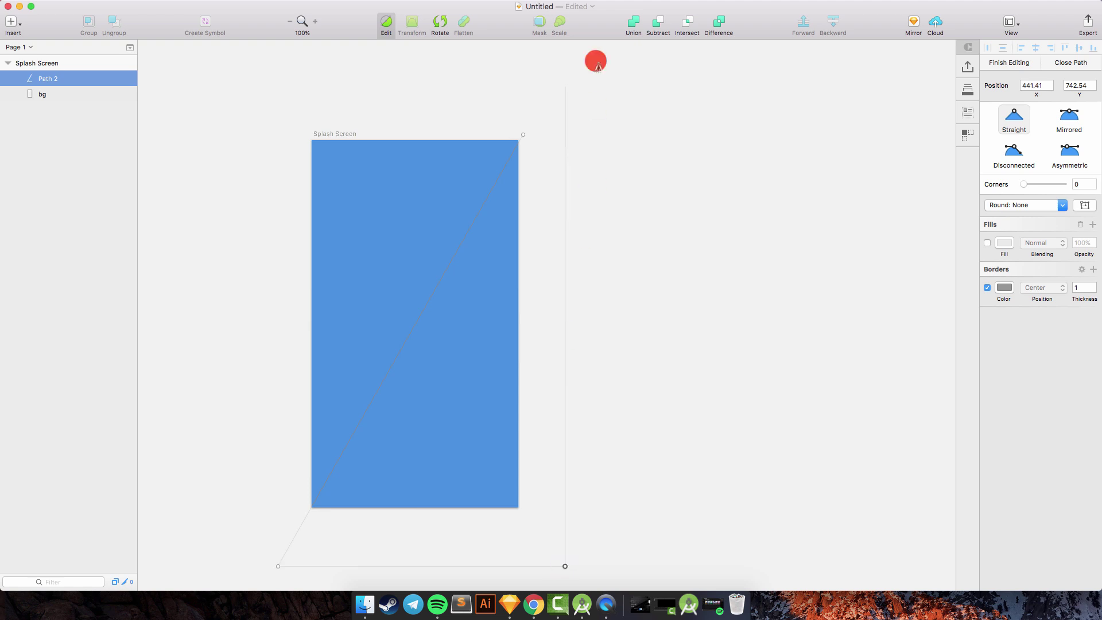
{"action": "left_click", "coordinate": [563, 132]}
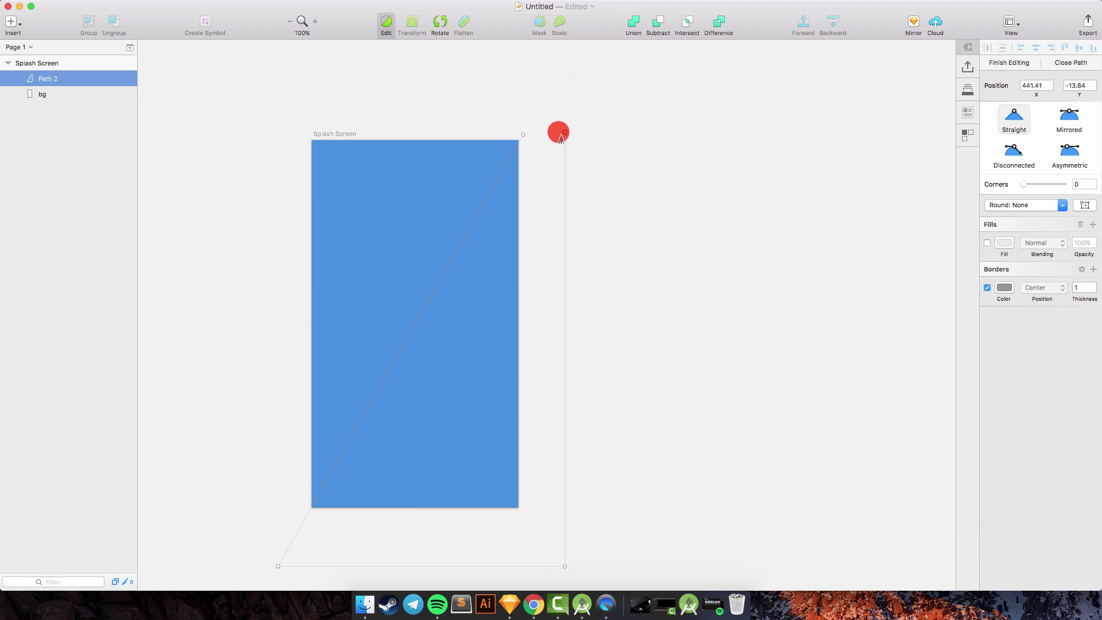
{"action": "left_click", "coordinate": [524, 138]}
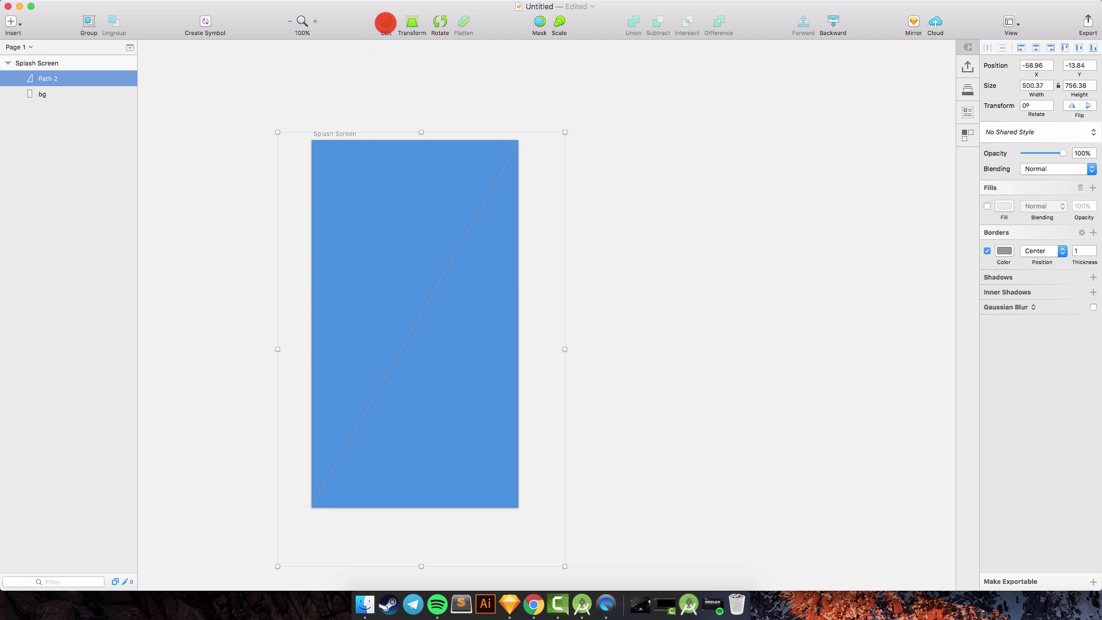
{"action": "left_click", "coordinate": [386, 23]}
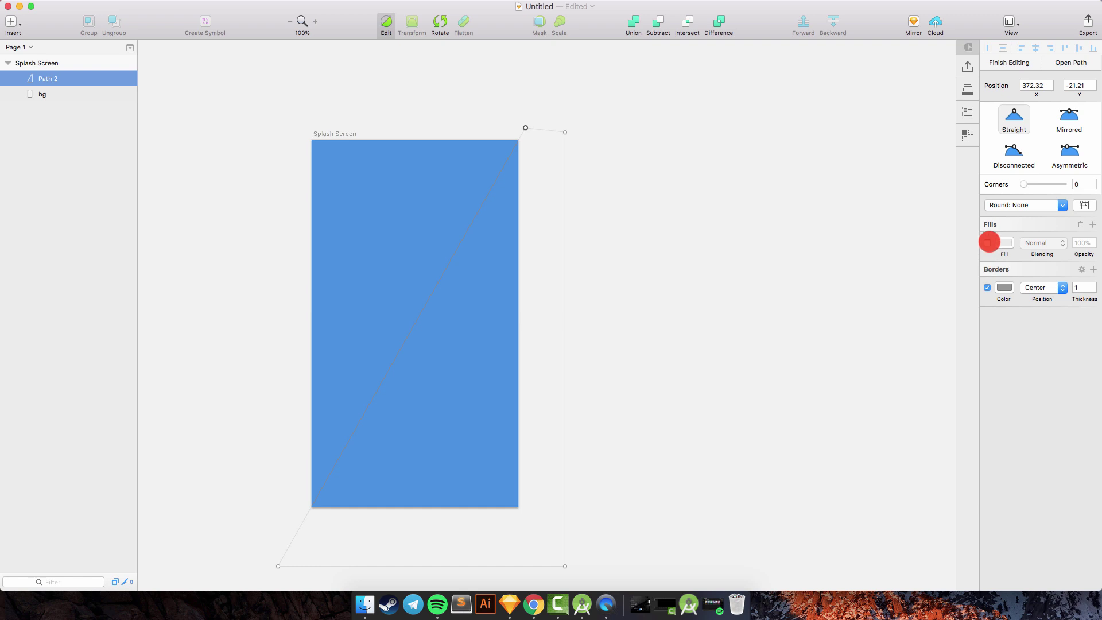
Fill the shape darker blue #2A74CB and remove its border
{"action": "left_click", "coordinate": [988, 242]}
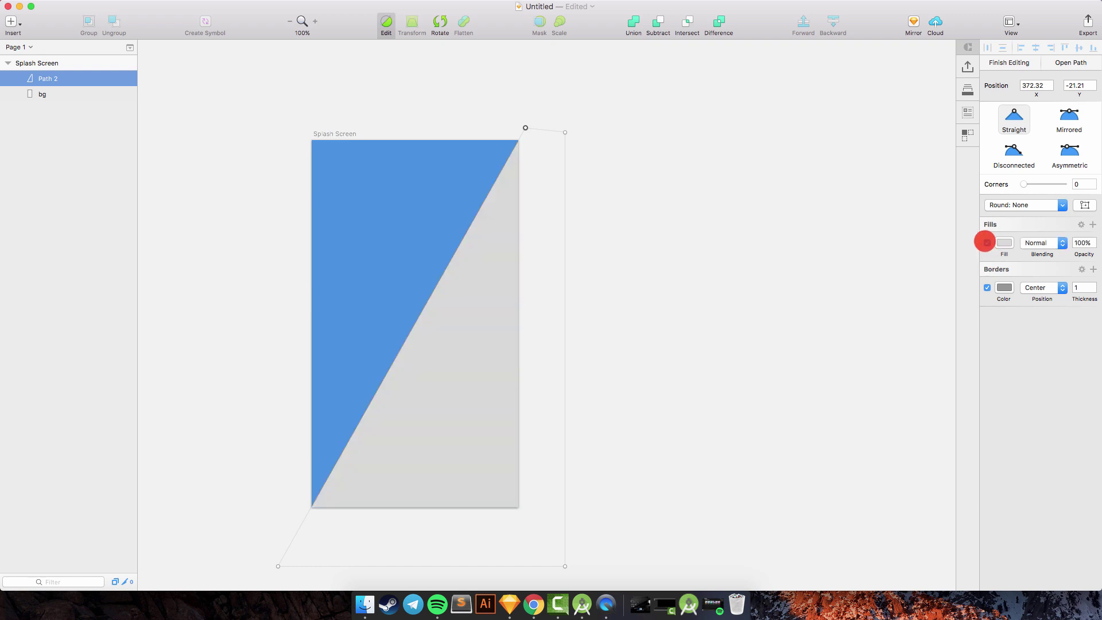
{"action": "left_click", "coordinate": [1004, 242]}
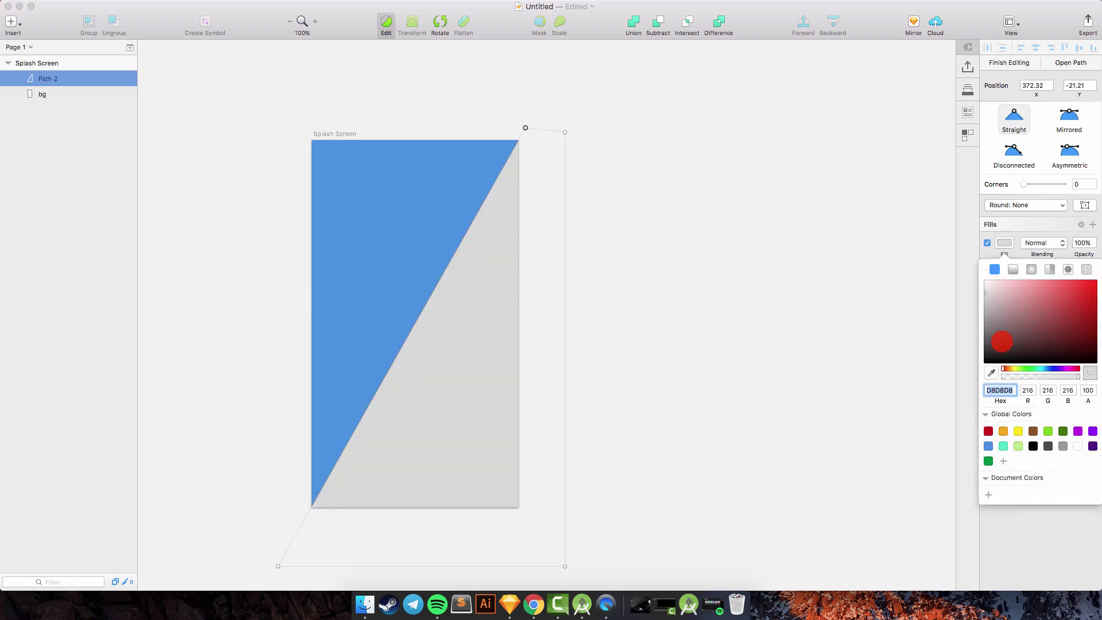
{"action": "left_click", "coordinate": [988, 445]}
{"action": "left_click_drag", "start_coordinate": [1059, 289], "coordinate": [1072, 296]}
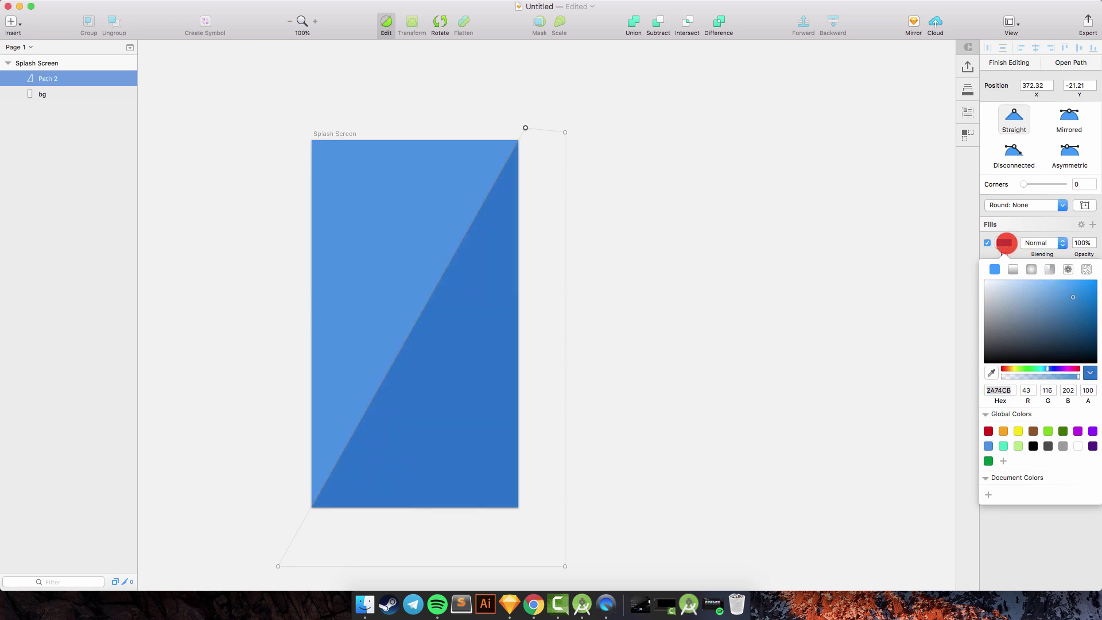
{"action": "left_click", "coordinate": [1005, 242]}
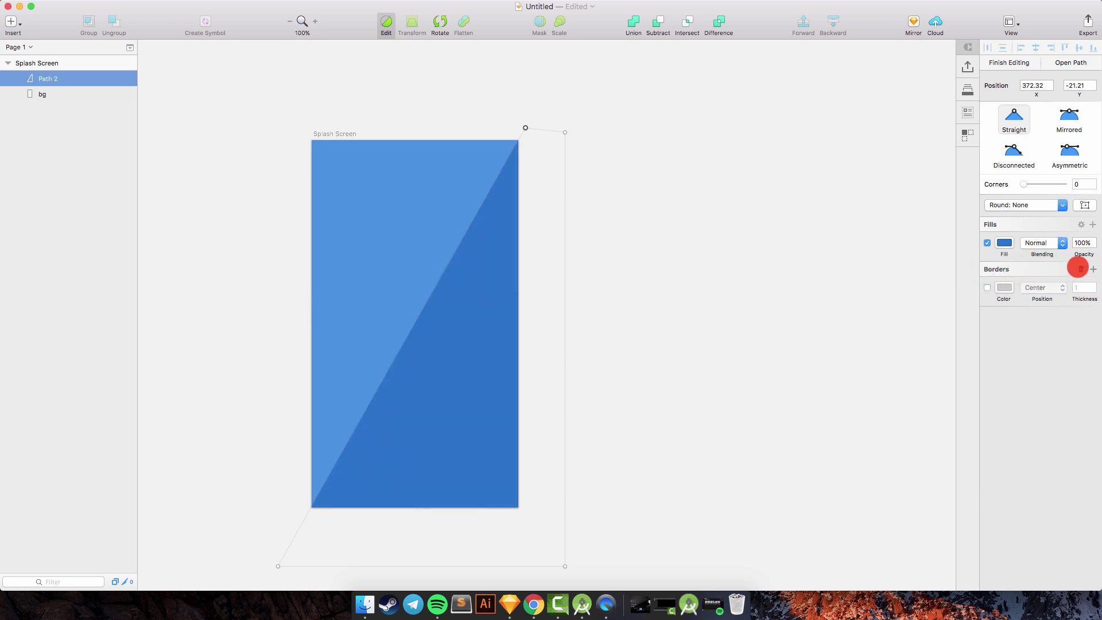
{"action": "left_click", "coordinate": [1080, 268]}
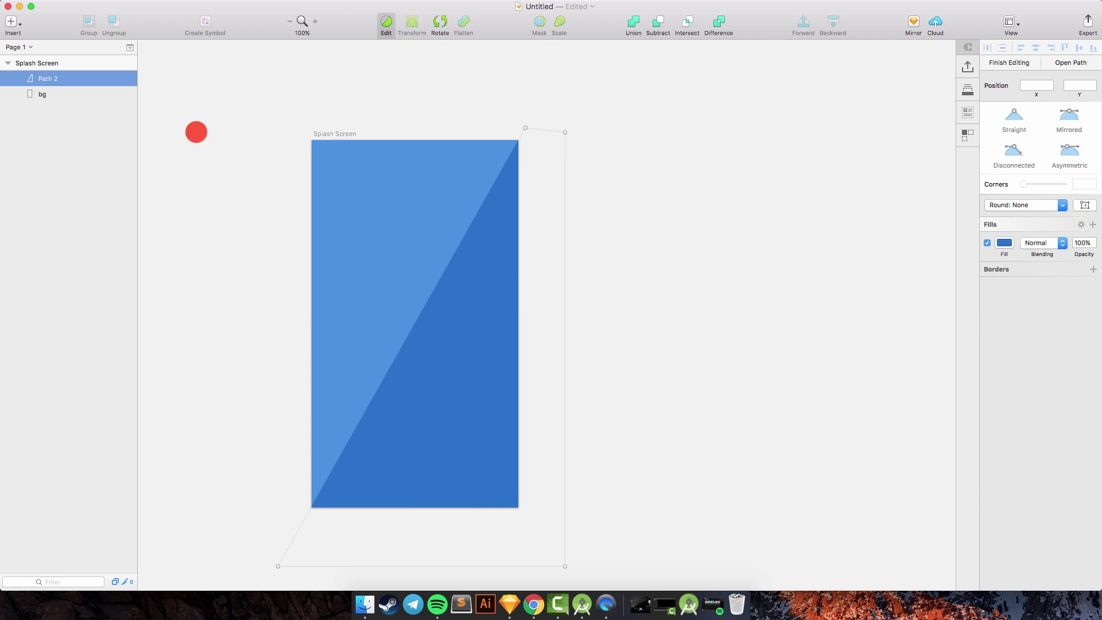
{"action": "left_click", "coordinate": [35, 89]}
{"action": "left_click", "coordinate": [44, 76]}
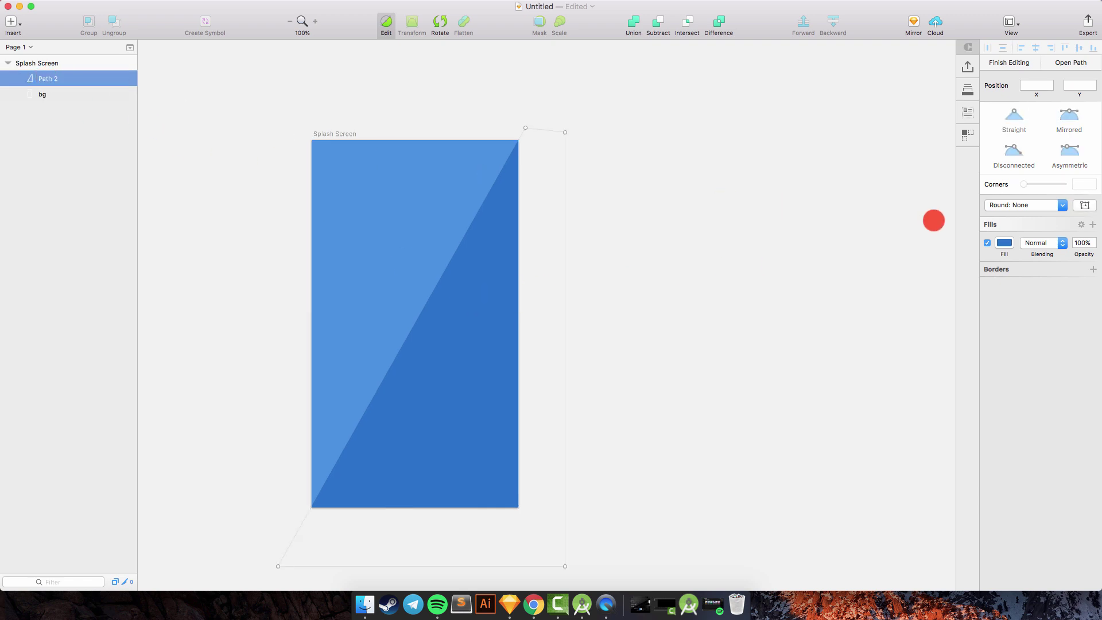
Add a black drop shadow with blur 20 at 30% opacity to Path 2
{"action": "key", "text": "Escape"}
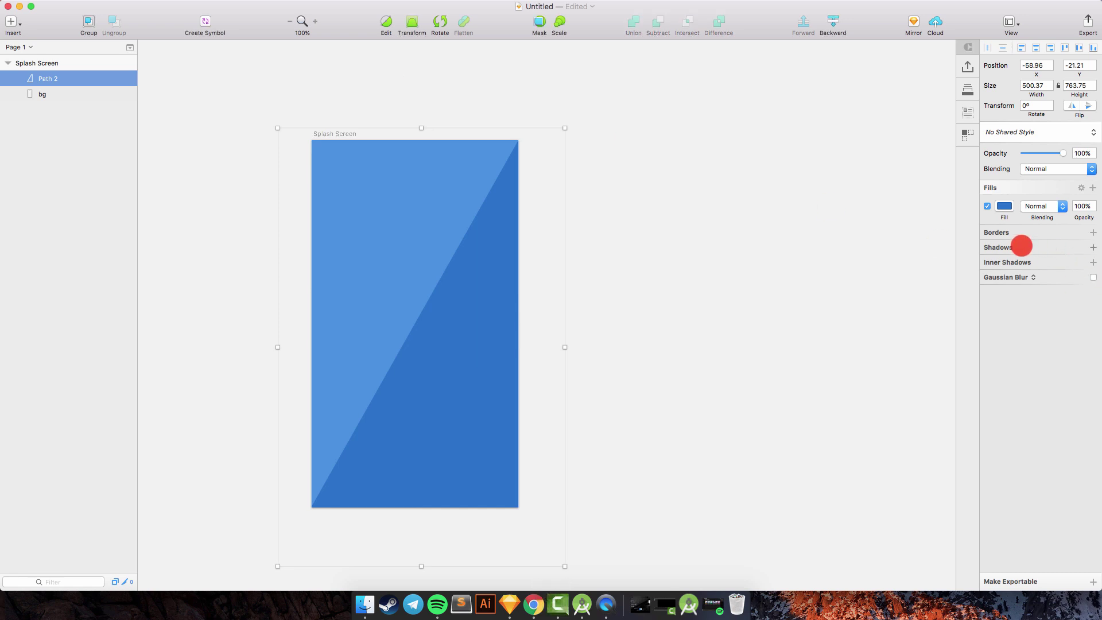
{"action": "left_click", "coordinate": [1022, 245]}
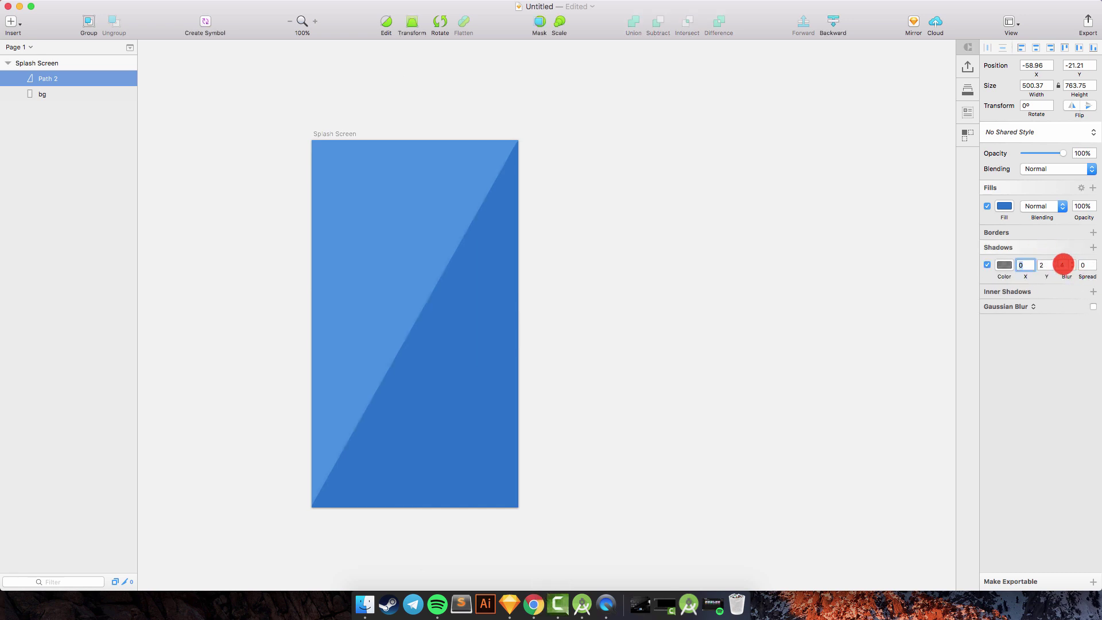
{"action": "type", "text": "20"}
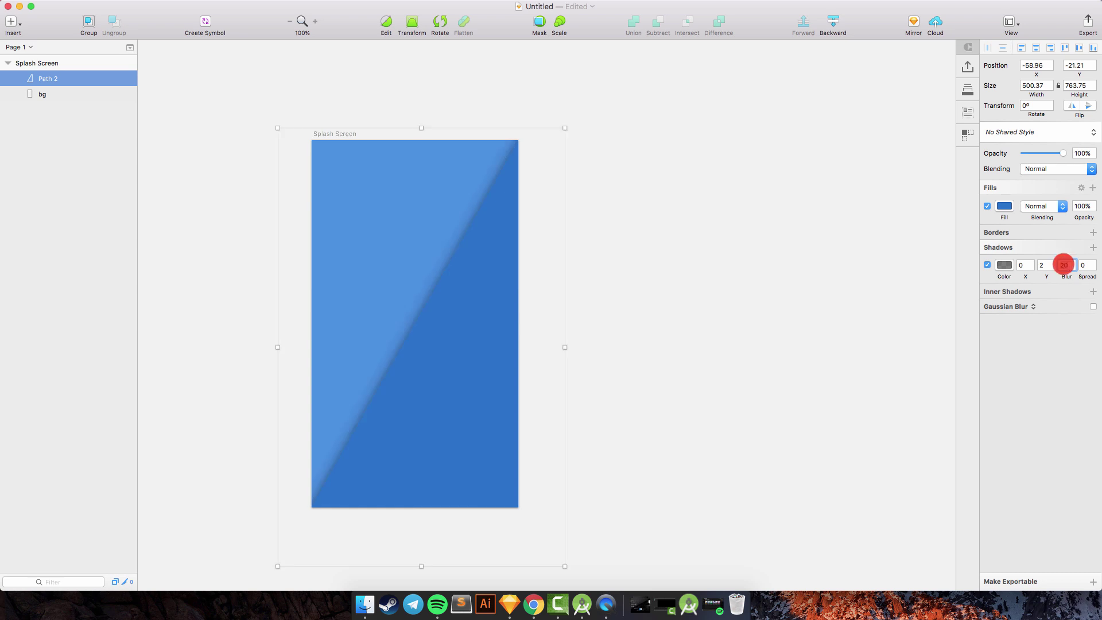
{"action": "left_click", "coordinate": [1011, 266]}
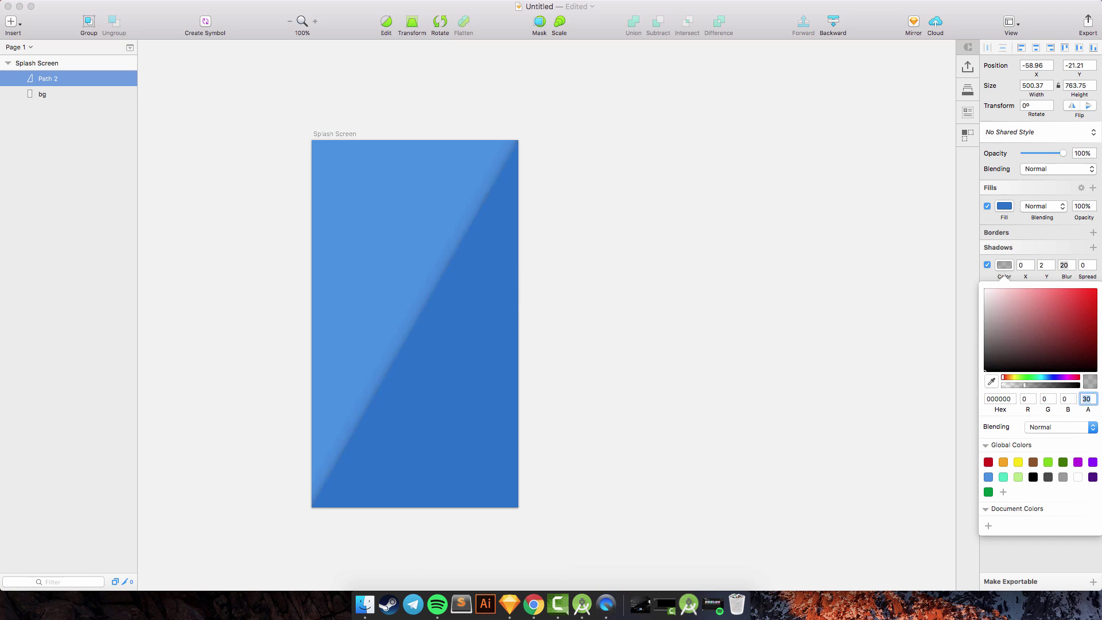
{"action": "left_click", "coordinate": [1004, 211]}
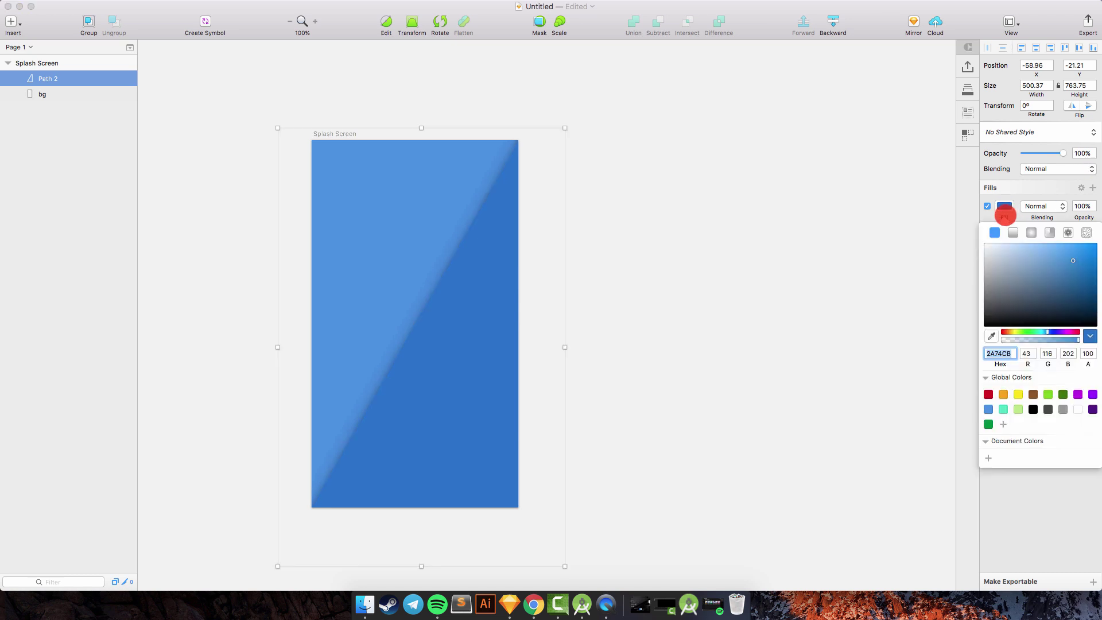
{"action": "left_click", "coordinate": [1002, 212]}
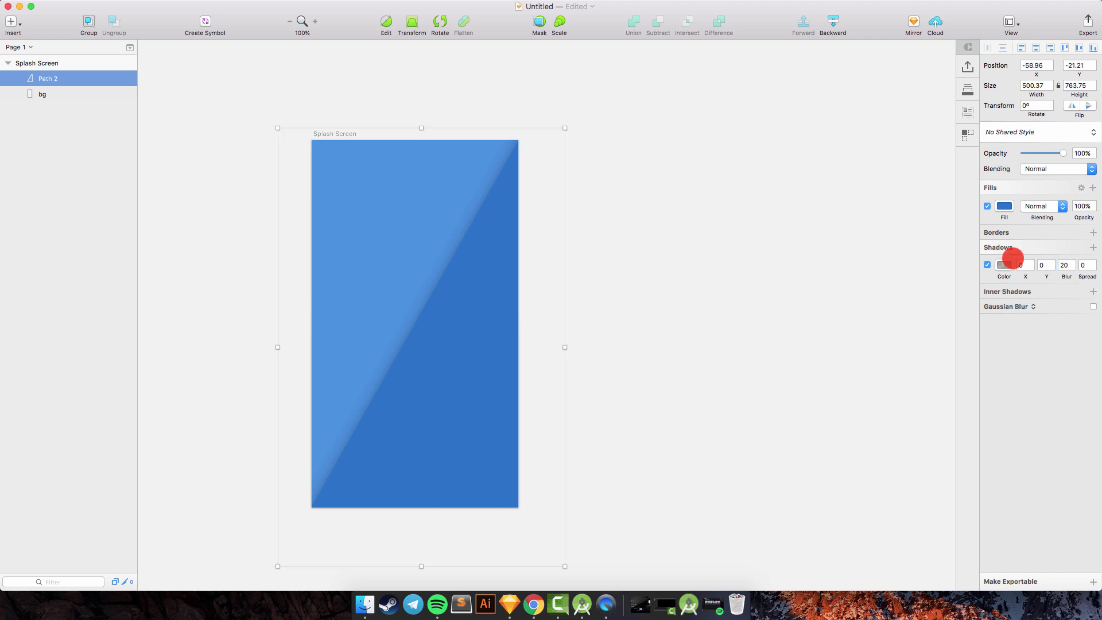
Copy Path 2's style and deselect it
{"action": "right_click", "coordinate": [438, 305]}
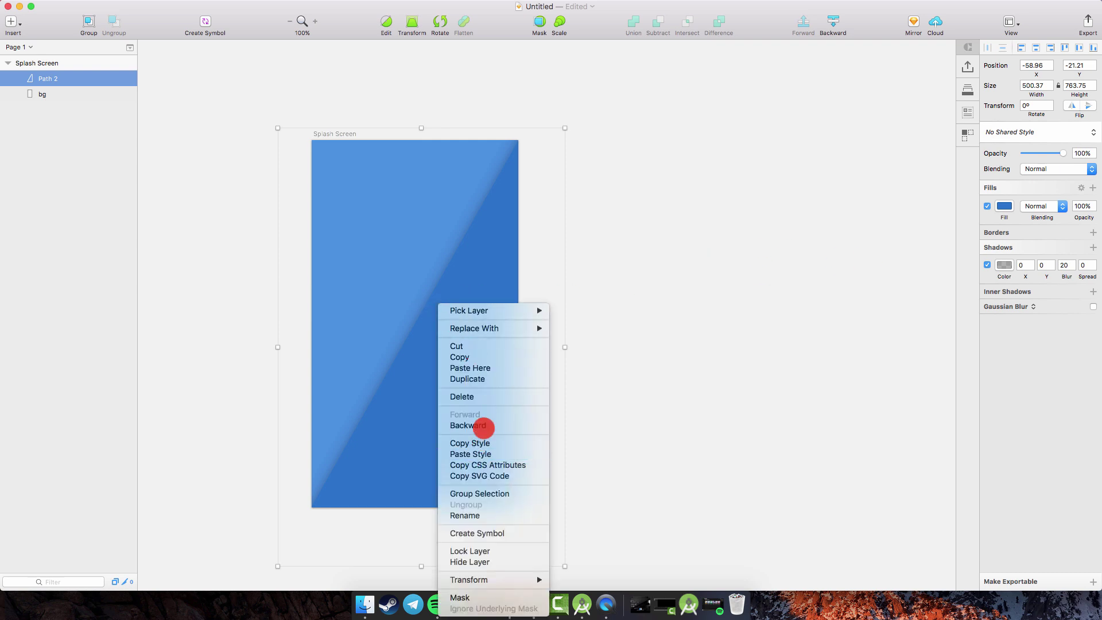
{"action": "left_click", "coordinate": [485, 443]}
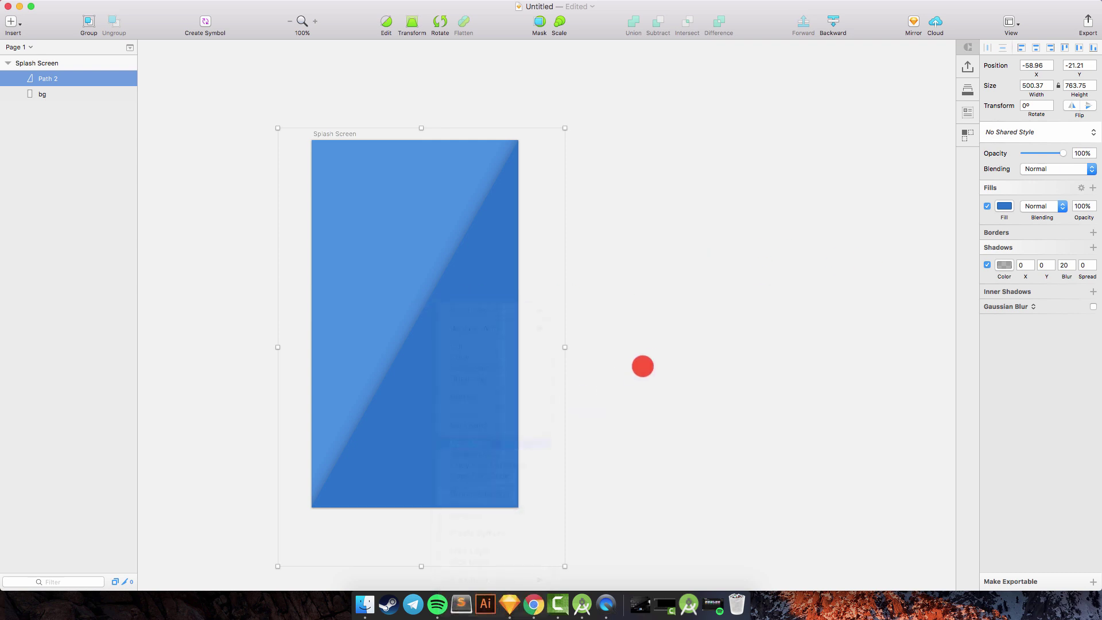
{"action": "left_click", "coordinate": [649, 365]}
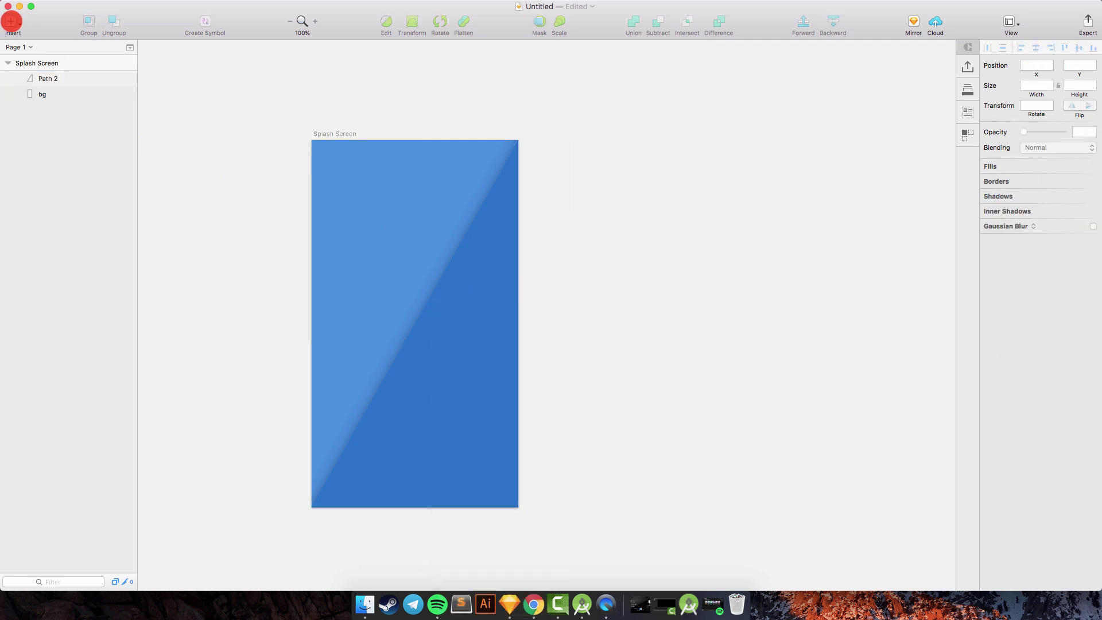
Draw a new closed triangular path across the artboard's lower-left
{"action": "left_click", "coordinate": [11, 21]}
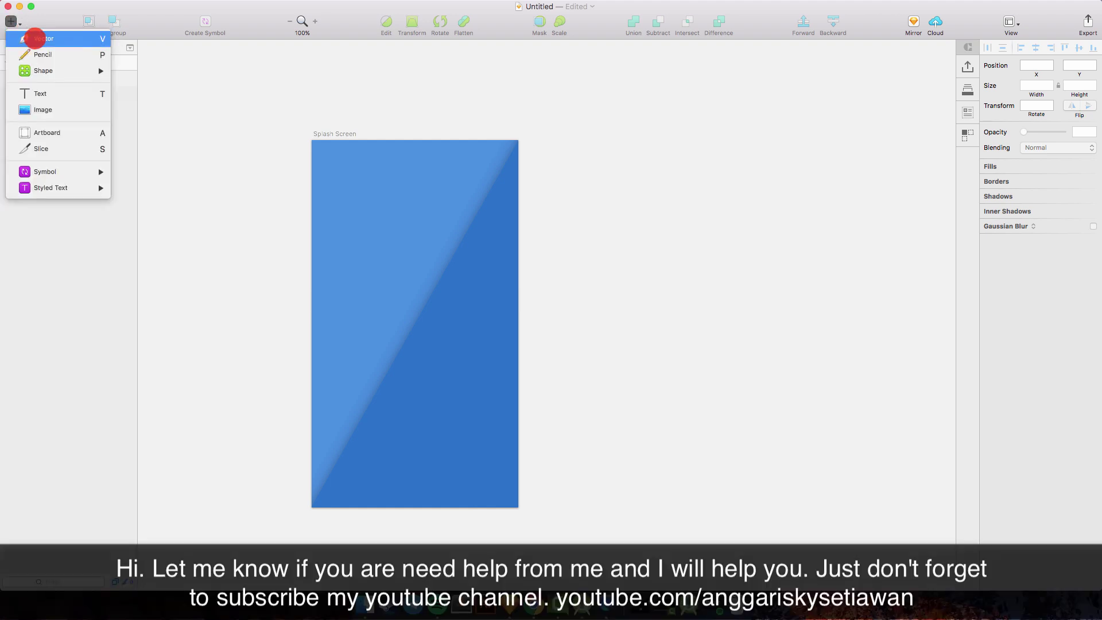
{"action": "key", "text": "Return"}
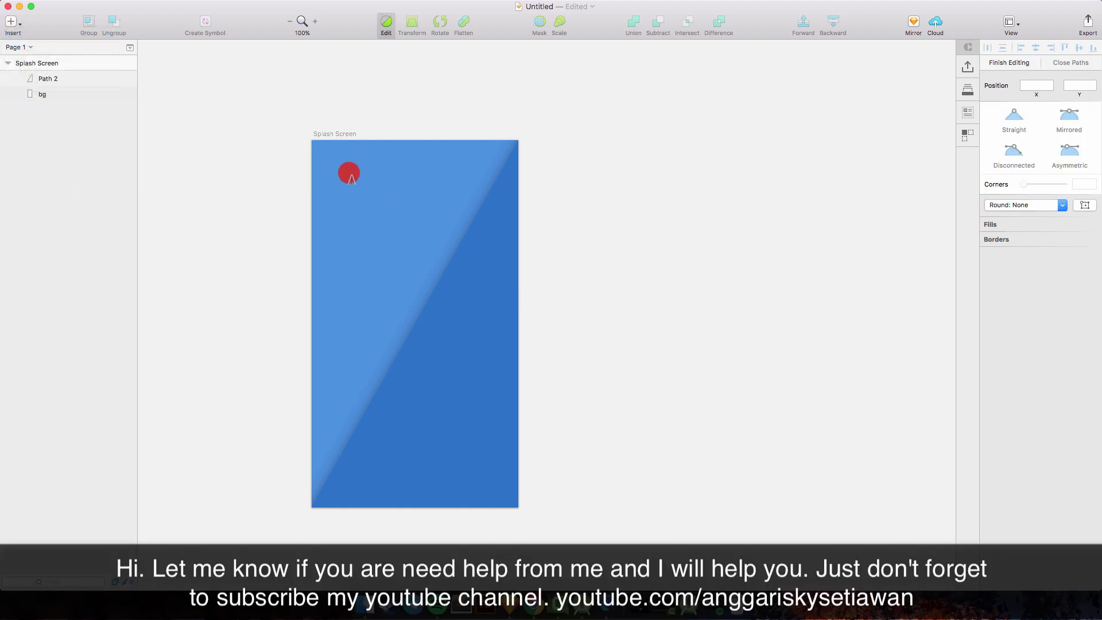
{"action": "left_click", "coordinate": [305, 210]}
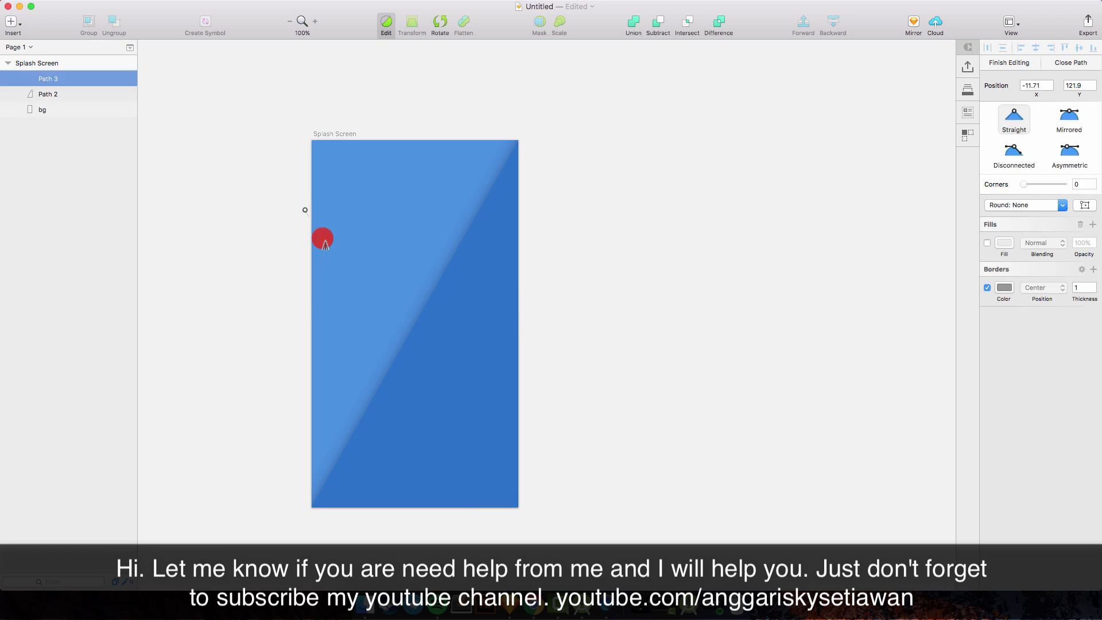
{"action": "left_click", "coordinate": [535, 529]}
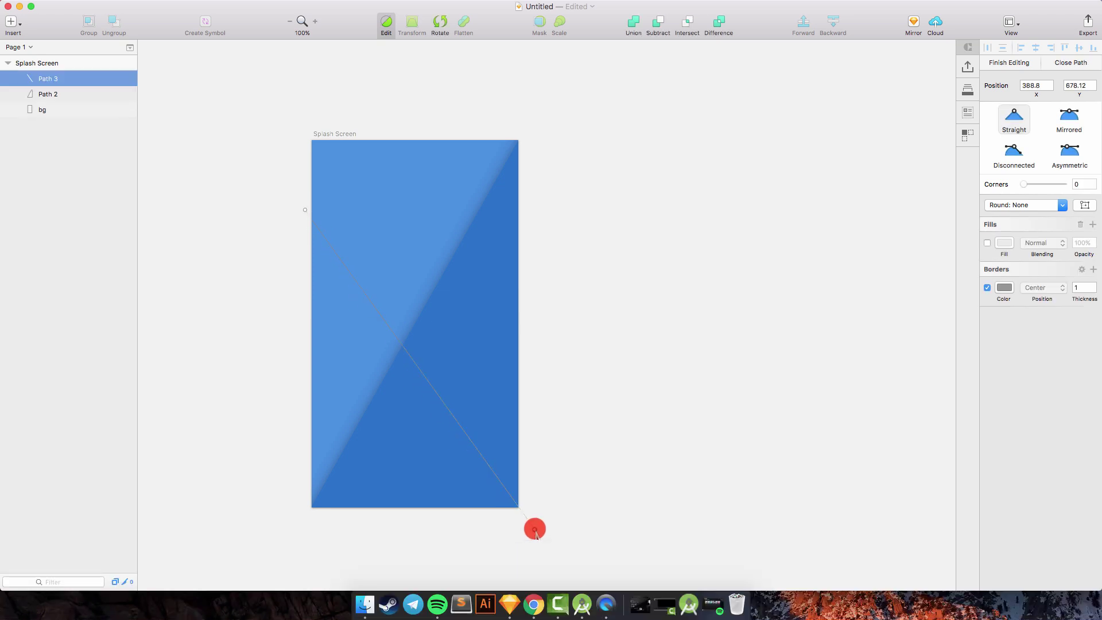
{"action": "left_click", "coordinate": [295, 529]}
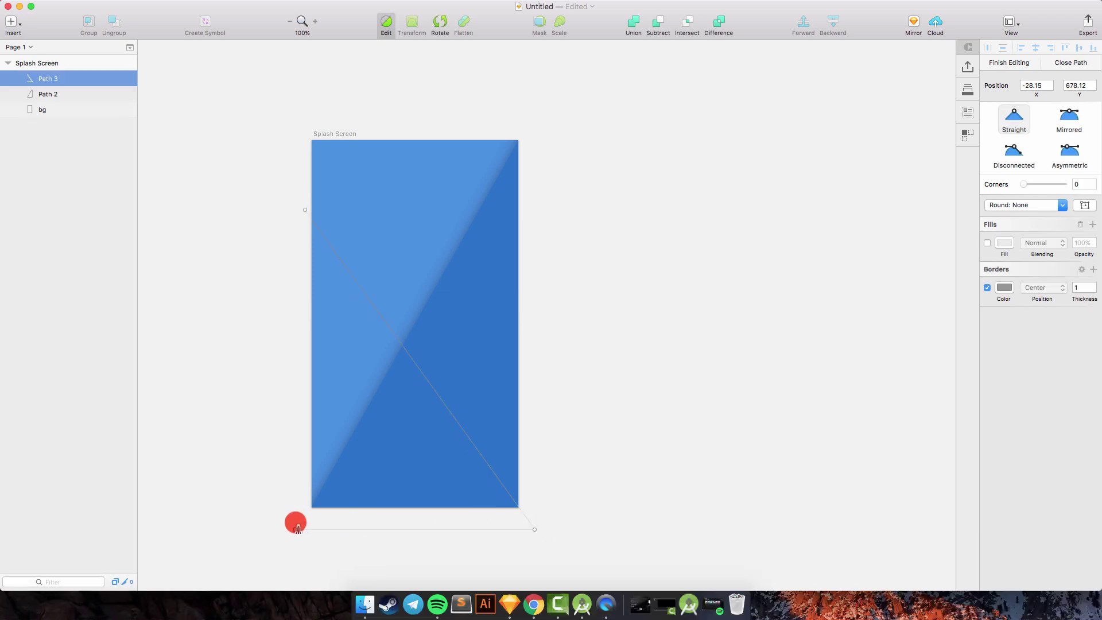
{"action": "left_click", "coordinate": [305, 210]}
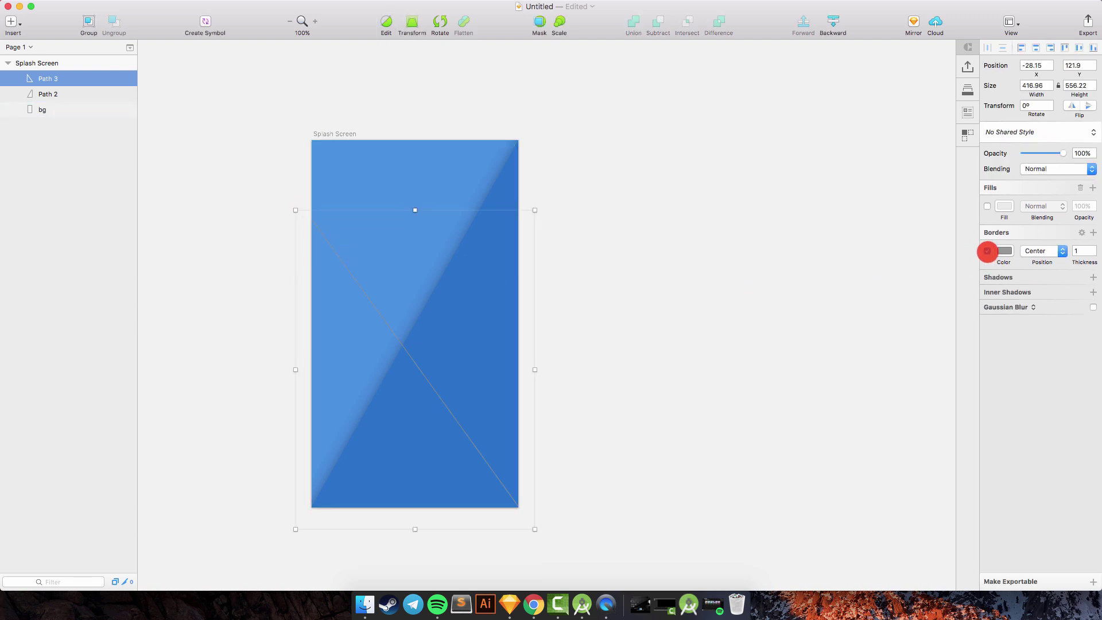
Delete Path 3's border and fill it pale blue #BBDBFF
{"action": "left_click", "coordinate": [987, 251]}
{"action": "left_click", "coordinate": [1080, 233]}
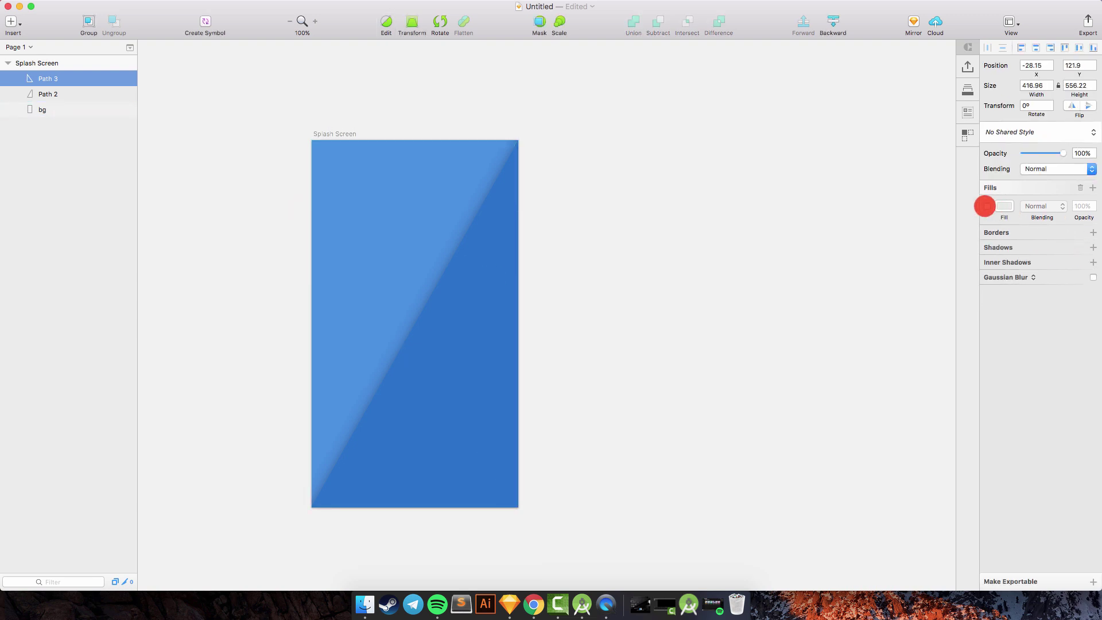
{"action": "left_click", "coordinate": [985, 206]}
{"action": "left_click", "coordinate": [1003, 206]}
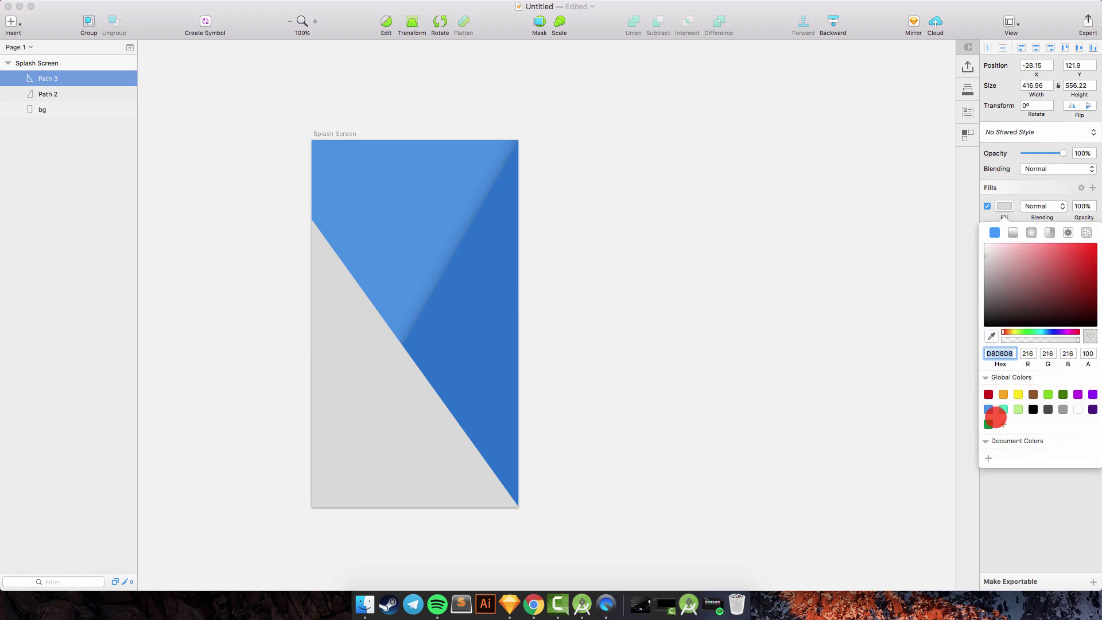
{"action": "left_click", "coordinate": [989, 409]}
{"action": "left_click_drag", "start_coordinate": [1040, 271], "coordinate": [1017, 234]}
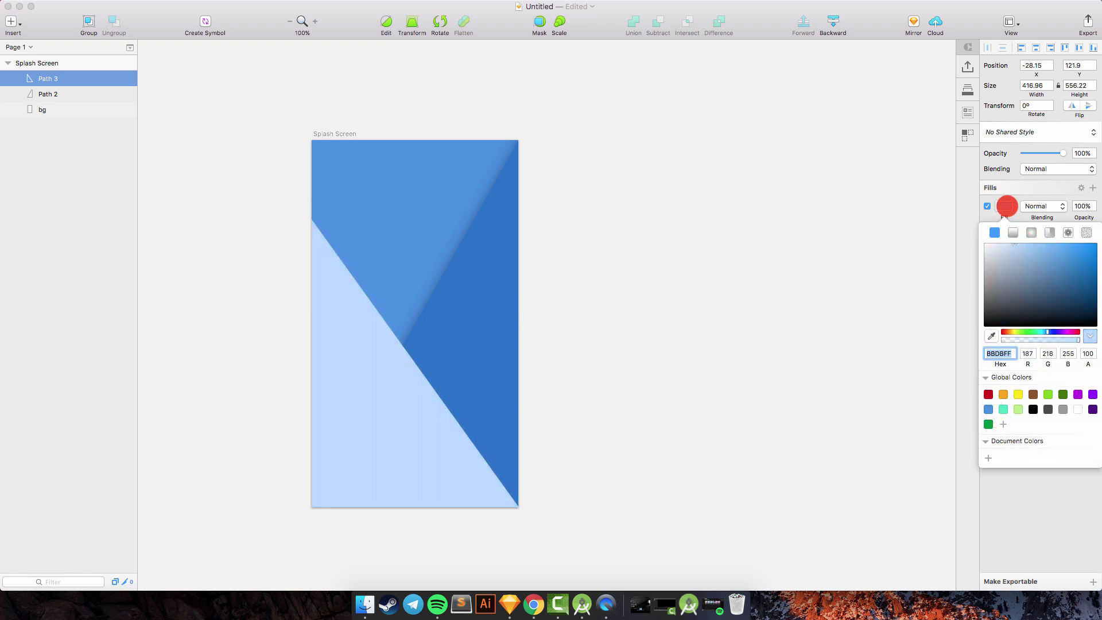
{"action": "left_click", "coordinate": [1006, 207]}
Paste the copied style onto Path 3 and change its fill to light blue #8CBDF5
{"action": "right_click", "coordinate": [363, 409]}
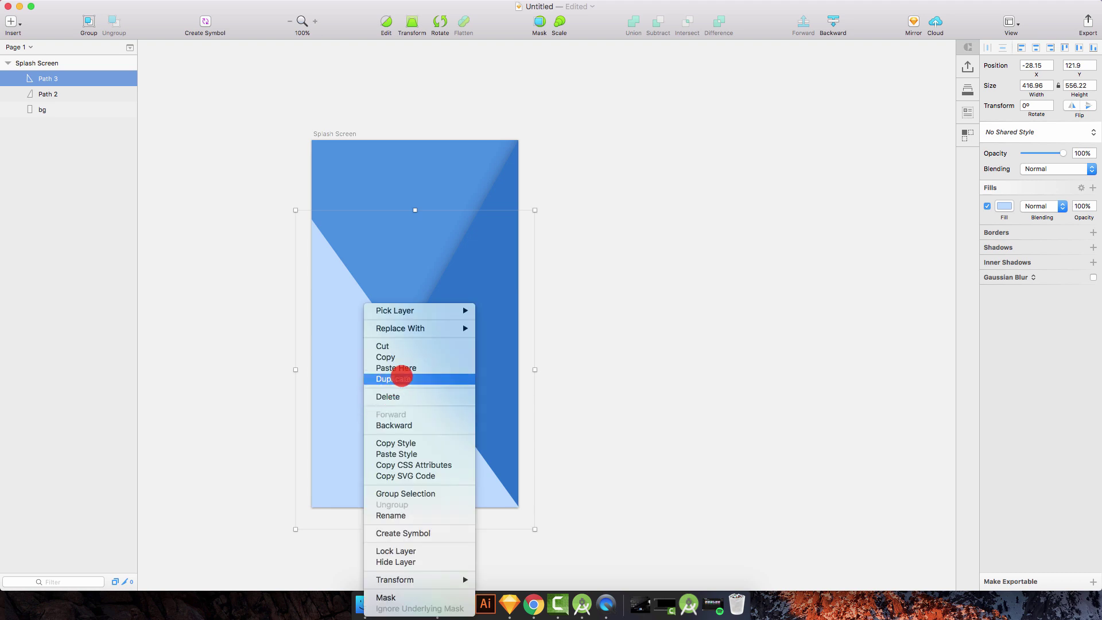
{"action": "left_click", "coordinate": [402, 454]}
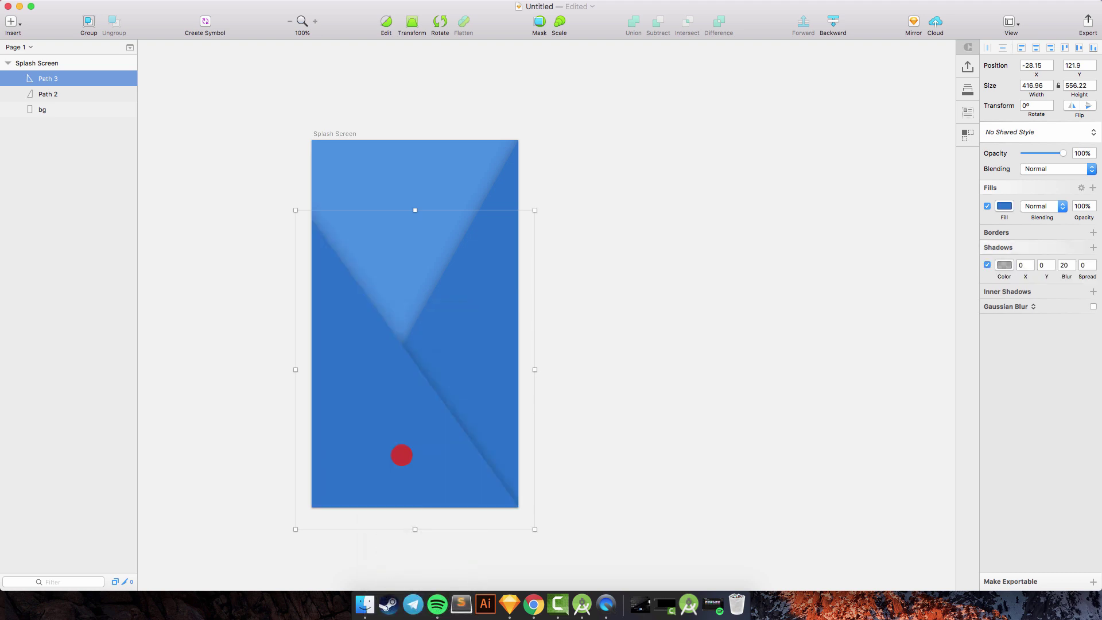
{"action": "left_click", "coordinate": [1004, 206]}
{"action": "left_click", "coordinate": [1018, 256]}
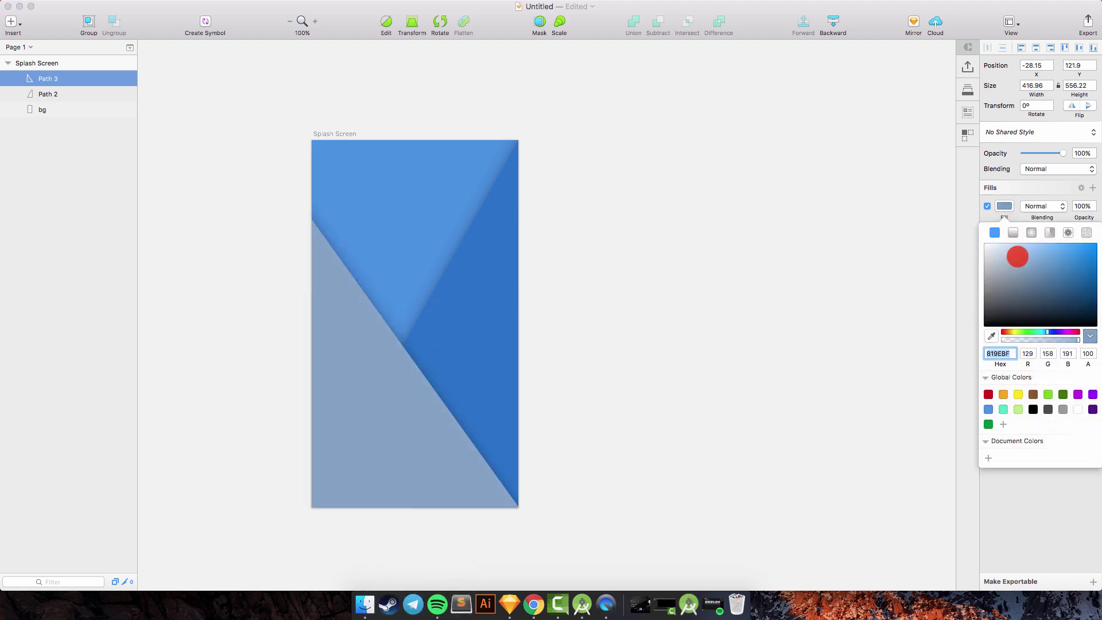
{"action": "mouse_move", "coordinate": [1018, 256]}
{"action": "left_mouse_down"}
{"action": "mouse_move", "coordinate": [1008, 240]}
{"action": "mouse_move", "coordinate": [1031, 246]}
{"action": "left_mouse_up"}
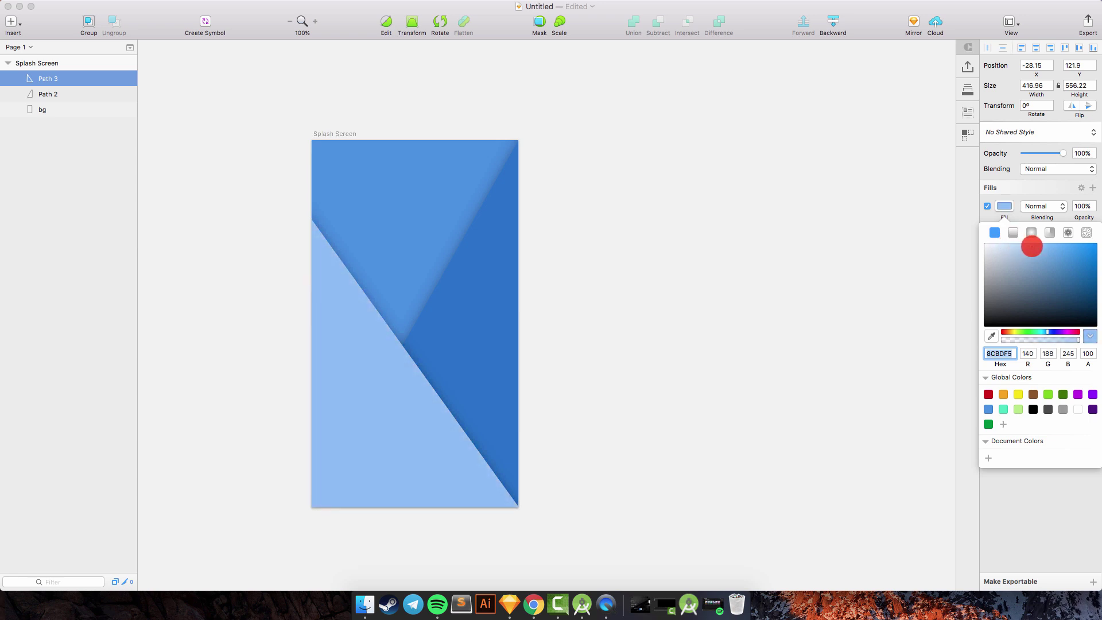
{"action": "left_click", "coordinate": [838, 286]}
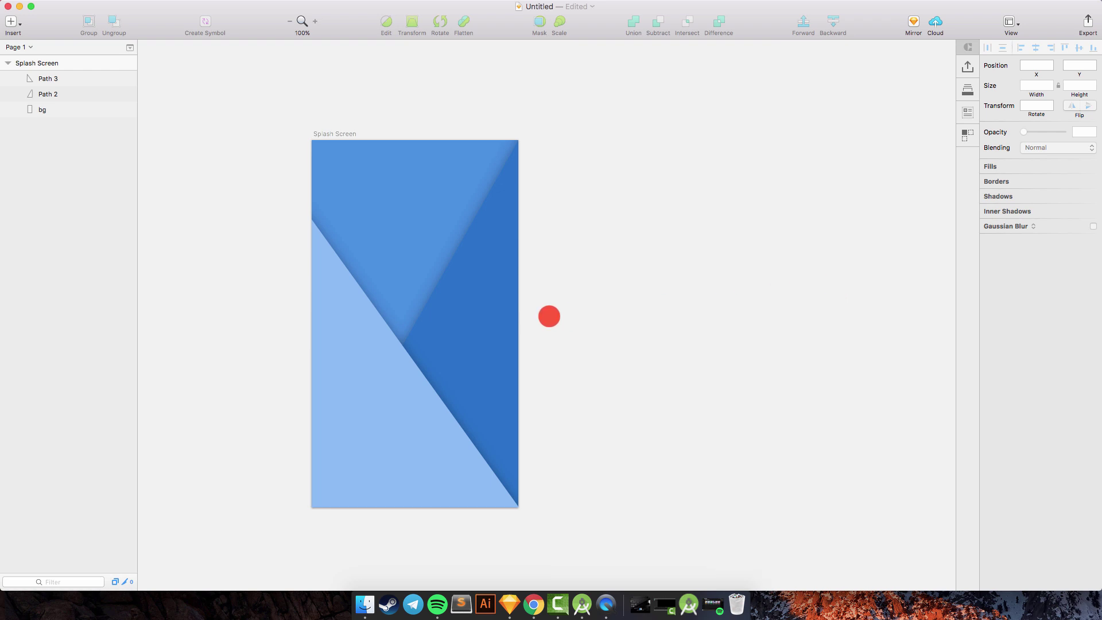
Select Path 2 and the bg layer, then clear the selection
{"action": "left_click", "coordinate": [467, 310]}
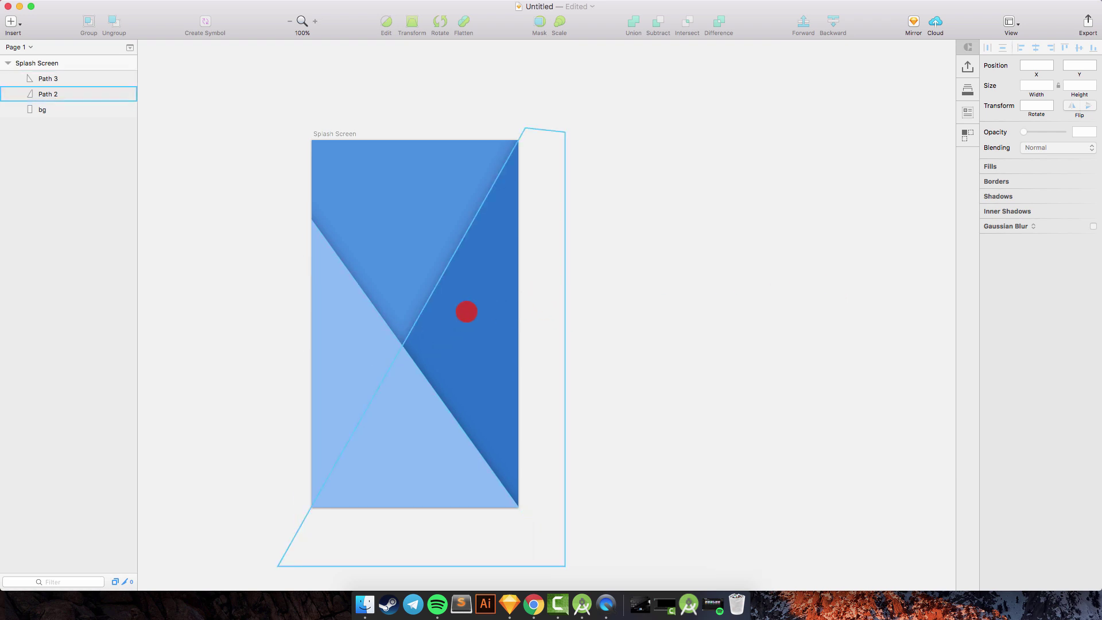
{"action": "left_click", "coordinate": [385, 197]}
{"action": "left_click", "coordinate": [300, 144]}
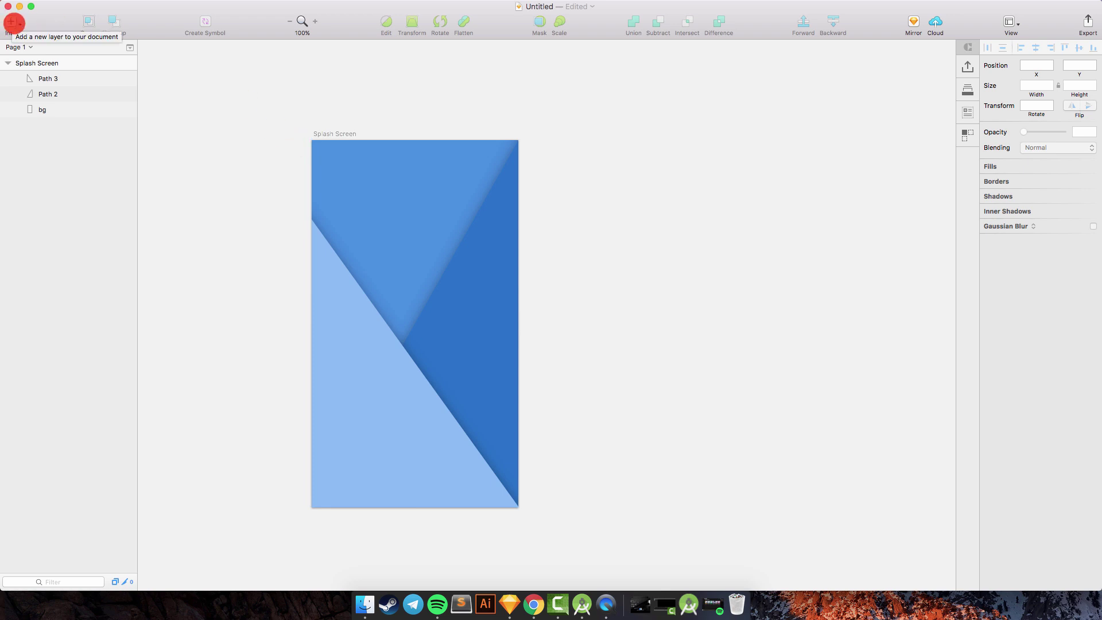
Draw a closed triangle across the artboard's upper right with the Vector tool
{"action": "left_click", "coordinate": [13, 23]}
{"action": "left_click", "coordinate": [29, 38]}
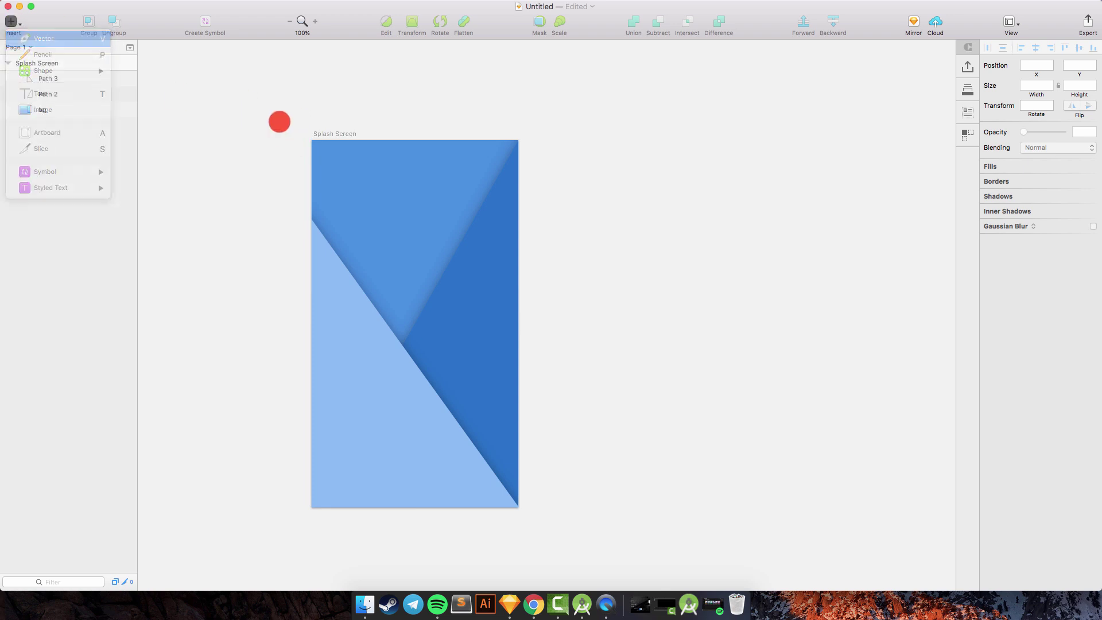
{"action": "left_click", "coordinate": [308, 132]}
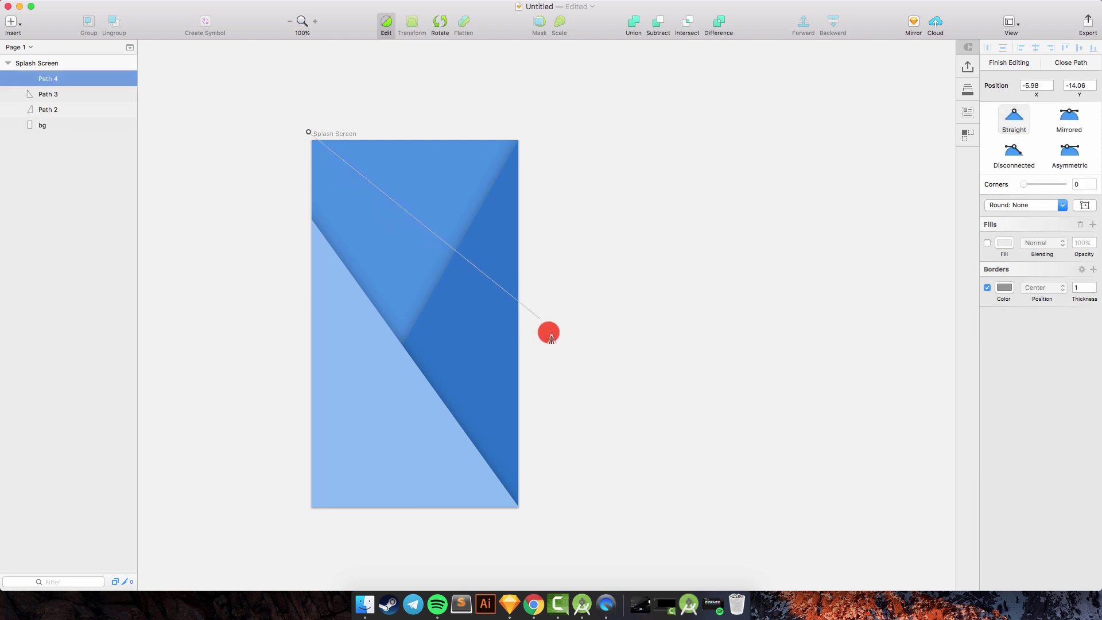
{"action": "left_click", "coordinate": [539, 416]}
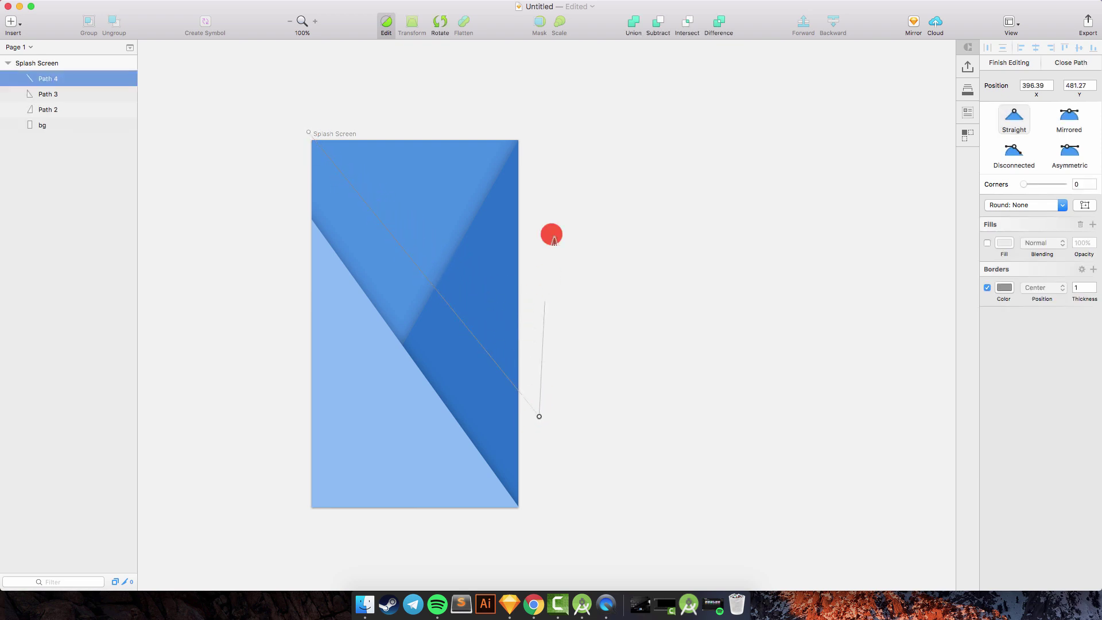
{"action": "left_click", "coordinate": [539, 112]}
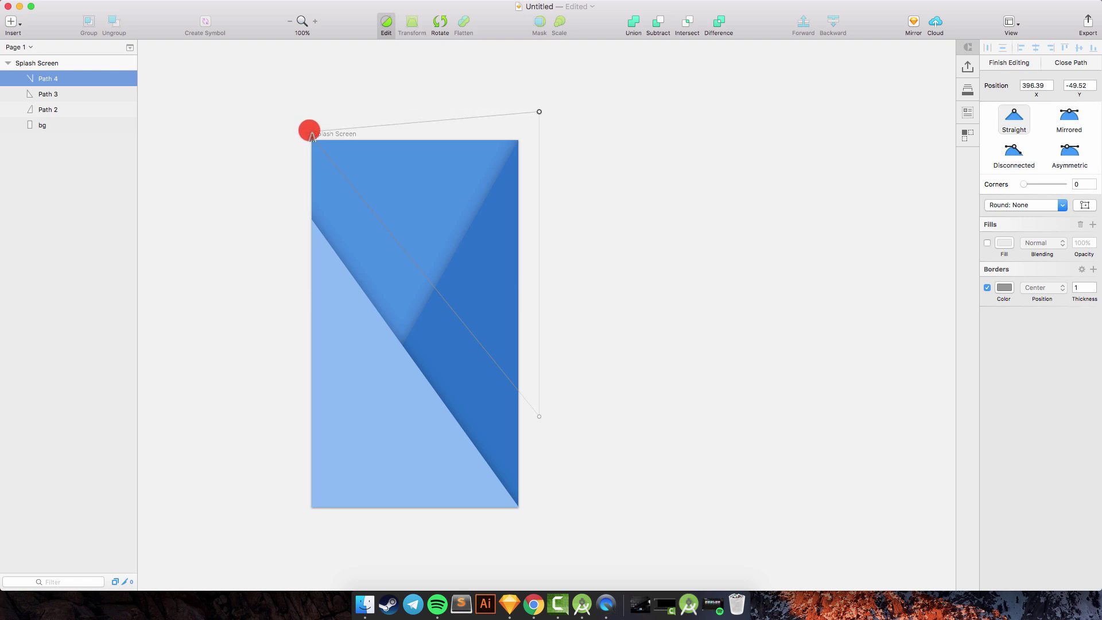
{"action": "left_click", "coordinate": [310, 131]}
Fill the triangle bright blue #288BFE and delete its border
{"action": "left_click", "coordinate": [987, 205]}
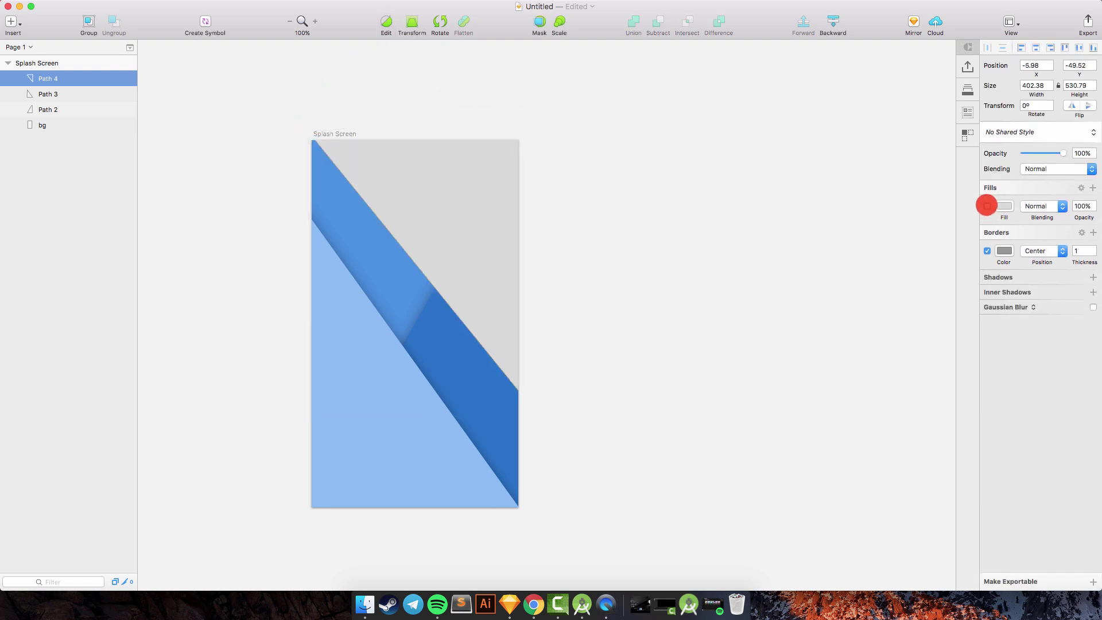
{"action": "left_click", "coordinate": [1005, 206]}
{"action": "left_click", "coordinate": [988, 408]}
{"action": "left_click_drag", "start_coordinate": [1038, 278], "coordinate": [1077, 243]}
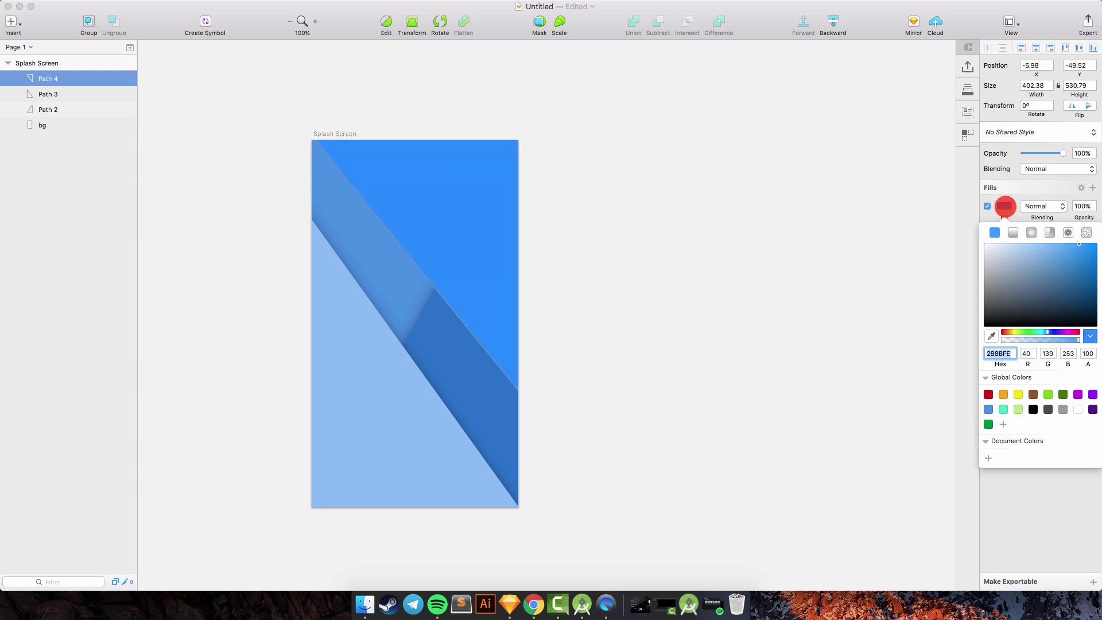
{"action": "left_click", "coordinate": [1005, 205]}
{"action": "left_click", "coordinate": [987, 251]}
{"action": "left_click", "coordinate": [987, 251]}
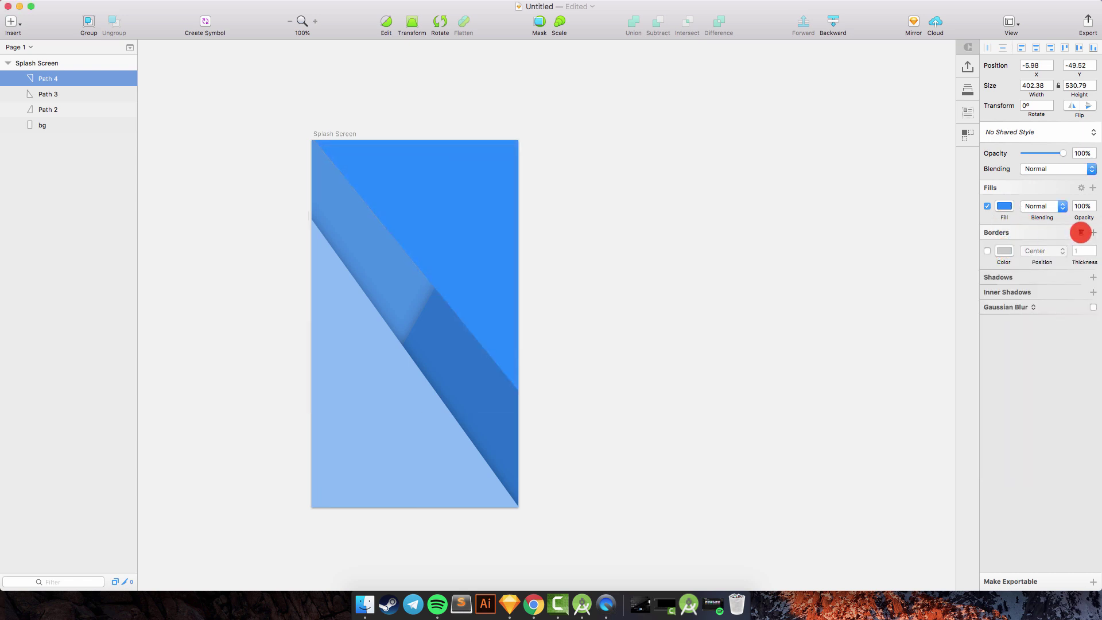
{"action": "left_click", "coordinate": [1081, 232]}
Adjust the triangle's top-left point in point-editing mode
{"action": "left_click", "coordinate": [387, 23]}
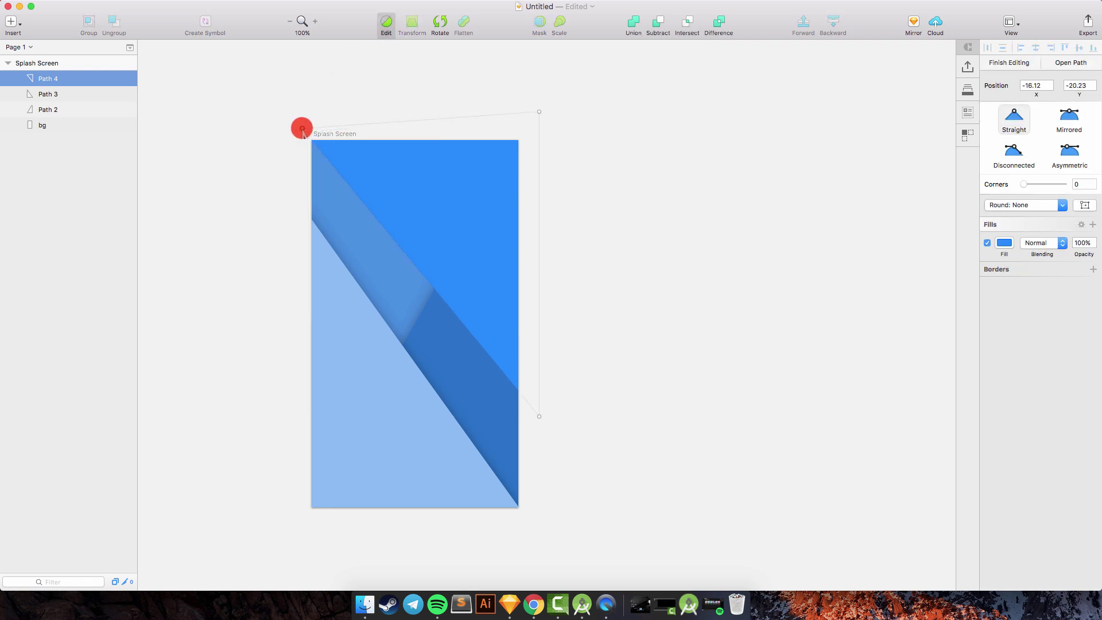
{"action": "left_click", "coordinate": [391, 148]}
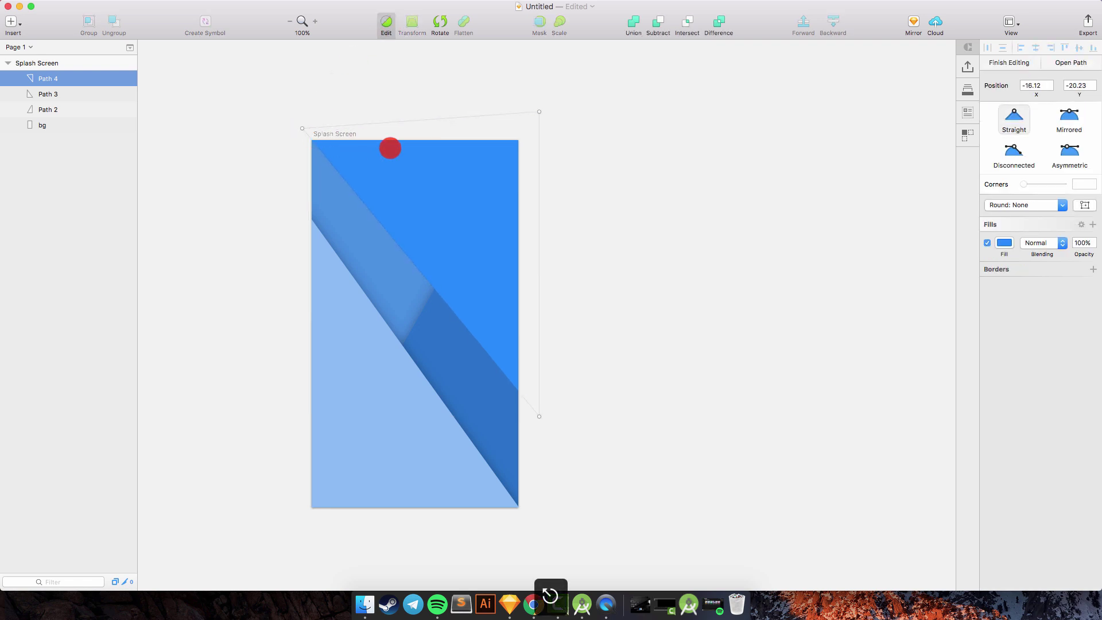
{"action": "key", "text": "Escape"}
Paste the copied shadow style onto Path 4
{"action": "right_click", "coordinate": [411, 181]}
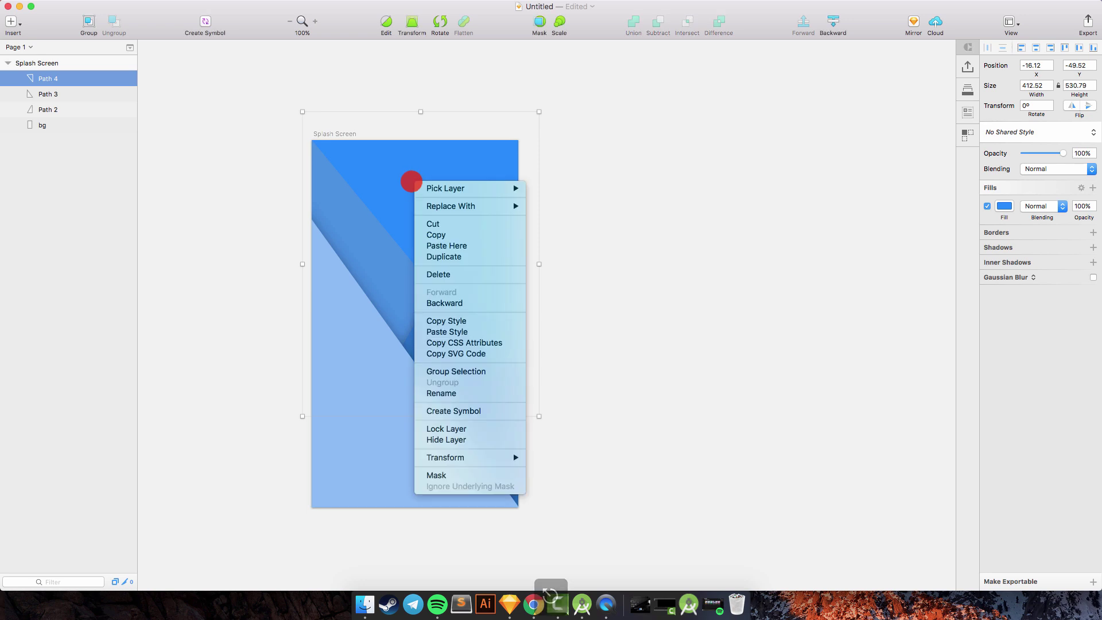
{"action": "left_click", "coordinate": [381, 153]}
{"action": "right_click", "coordinate": [443, 178]}
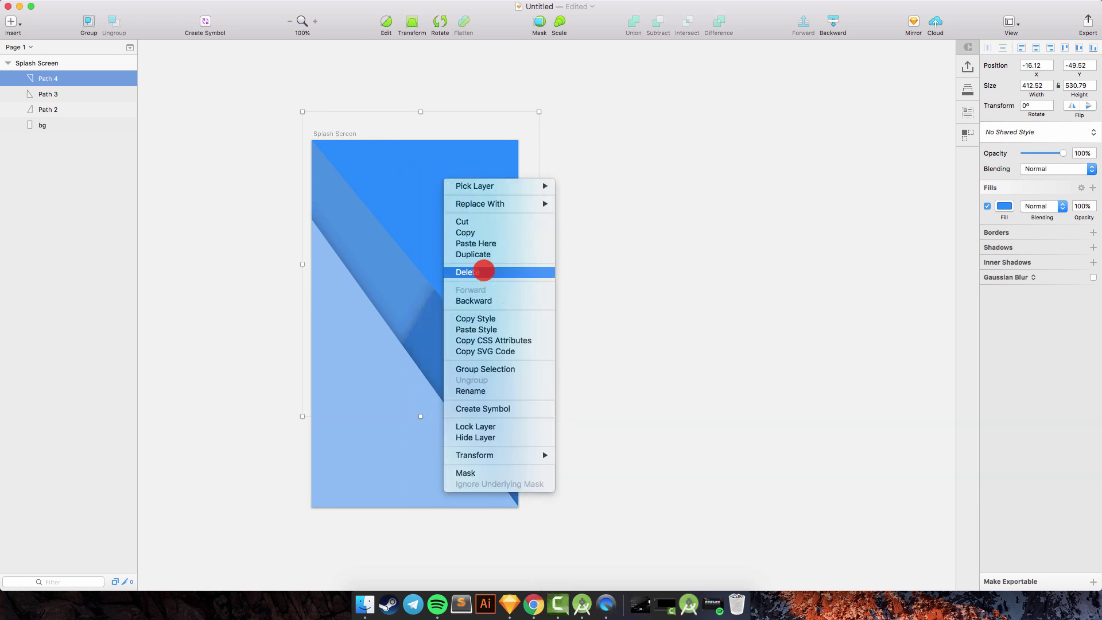
{"action": "left_click", "coordinate": [492, 329]}
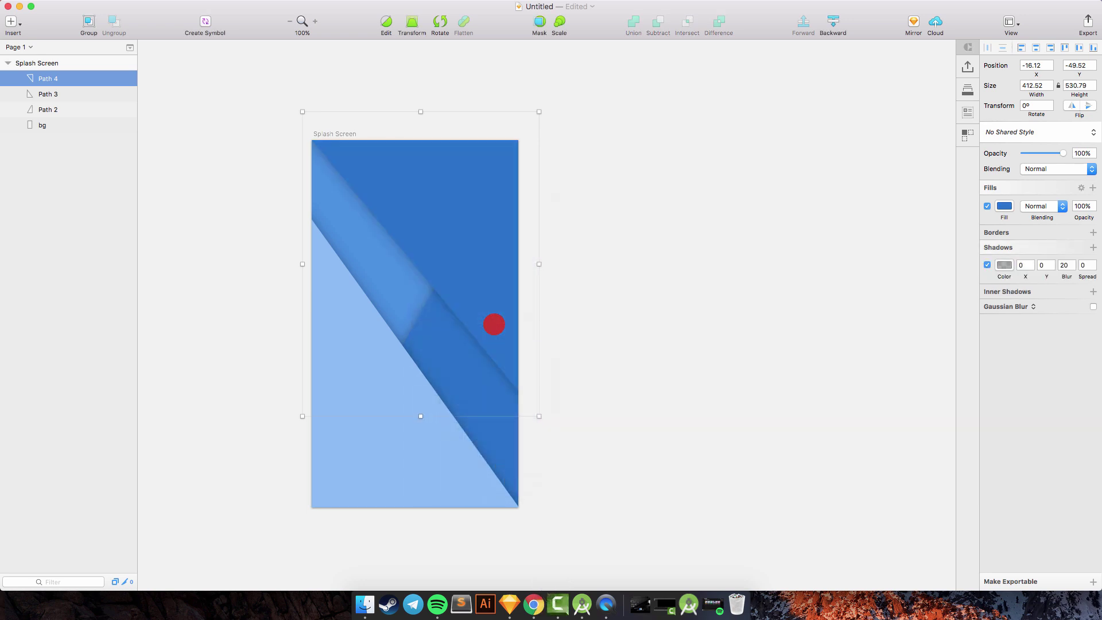
Change Path 4's fill to bright blue #2F8EFF
{"action": "left_click", "coordinate": [1004, 206]}
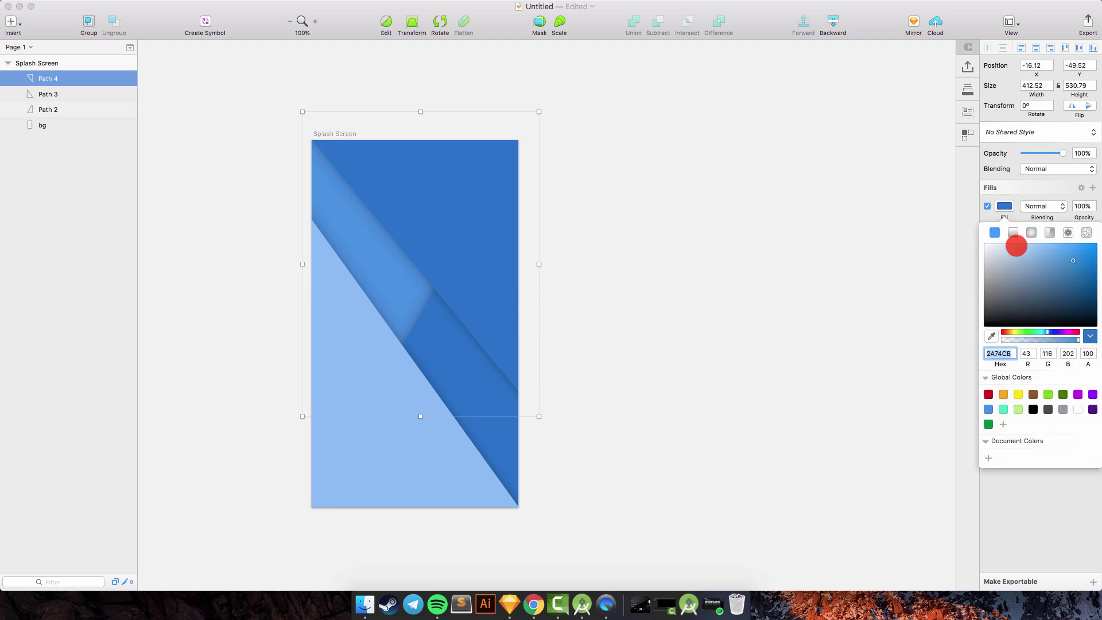
{"action": "left_click", "coordinate": [991, 336]}
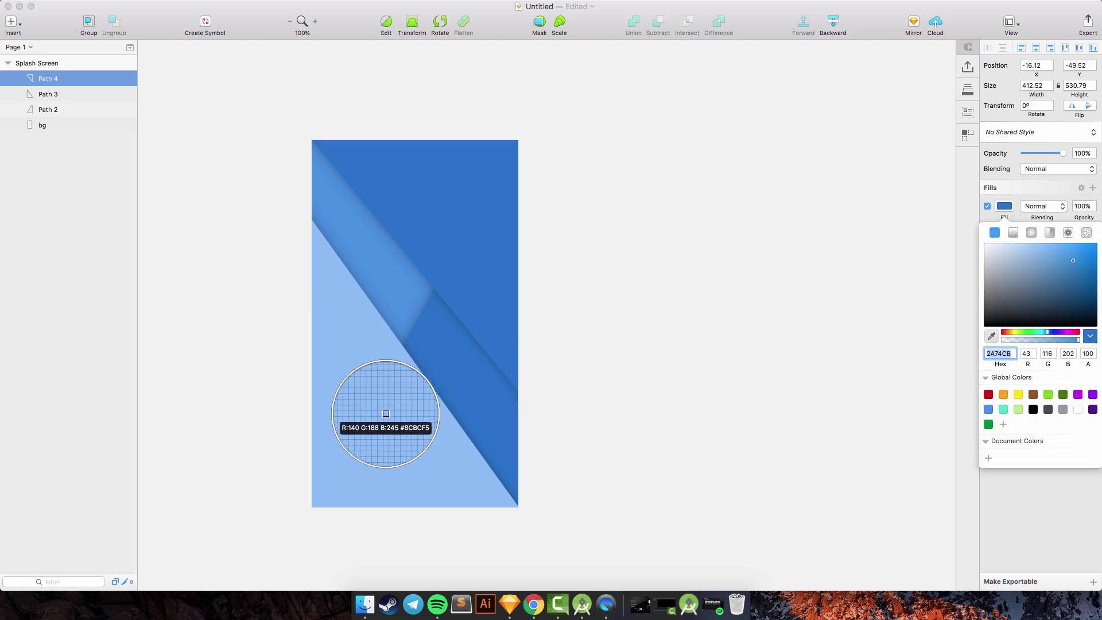
{"action": "left_click", "coordinate": [413, 443]}
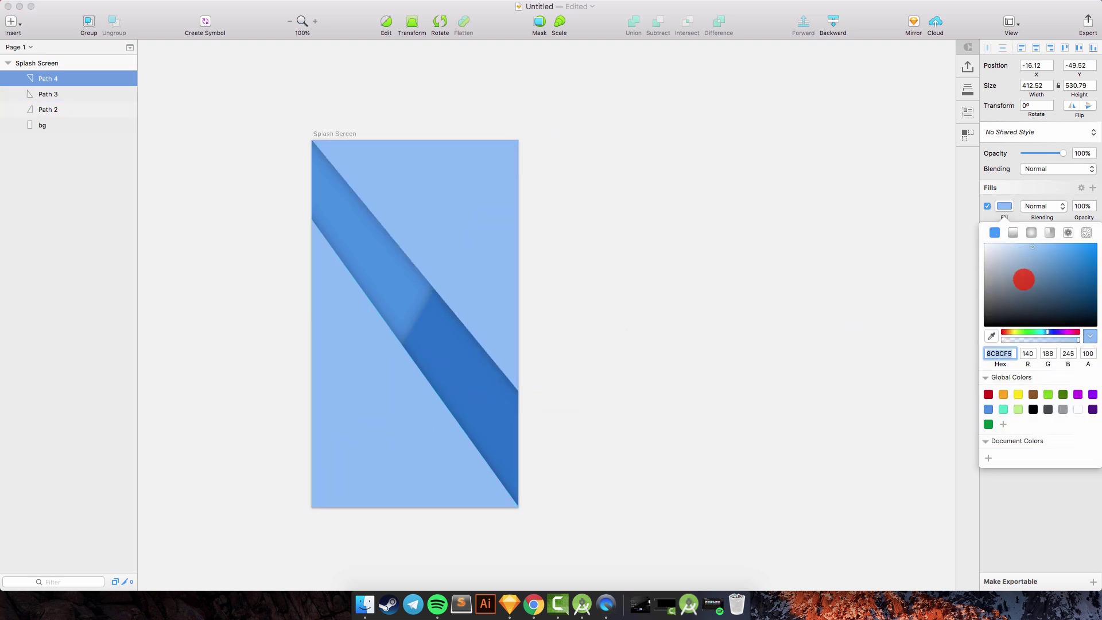
{"action": "left_click_drag", "start_coordinate": [1036, 244], "coordinate": [1065, 238]}
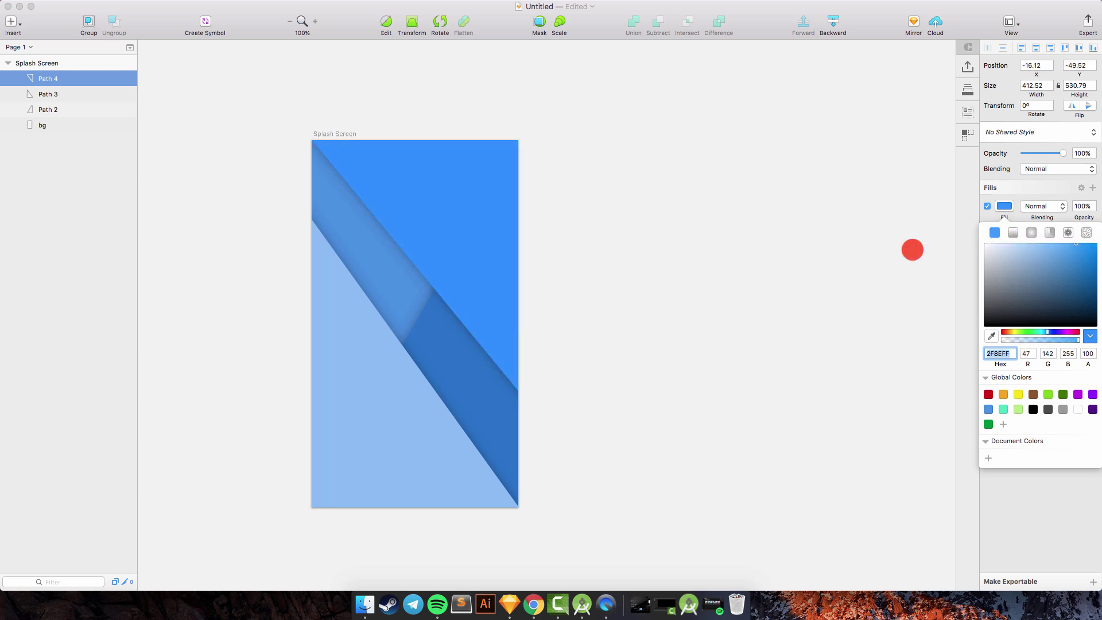
{"action": "left_click", "coordinate": [825, 251]}
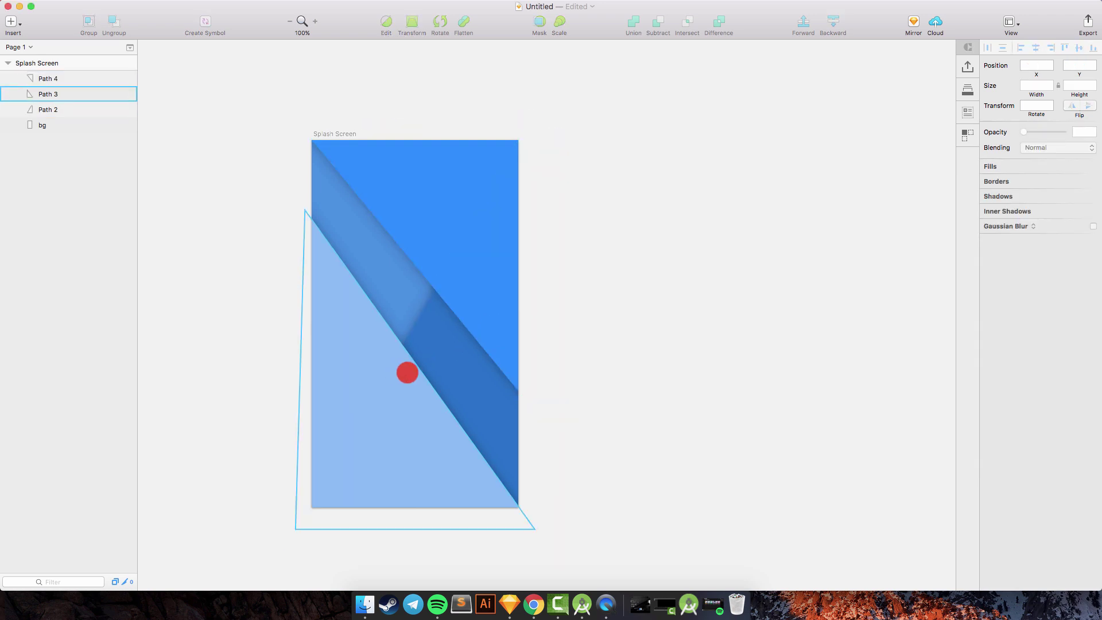
Move Path 3 below Path 2 in the layer order and use bg as a mask for the paths
{"action": "left_click", "coordinate": [403, 371]}
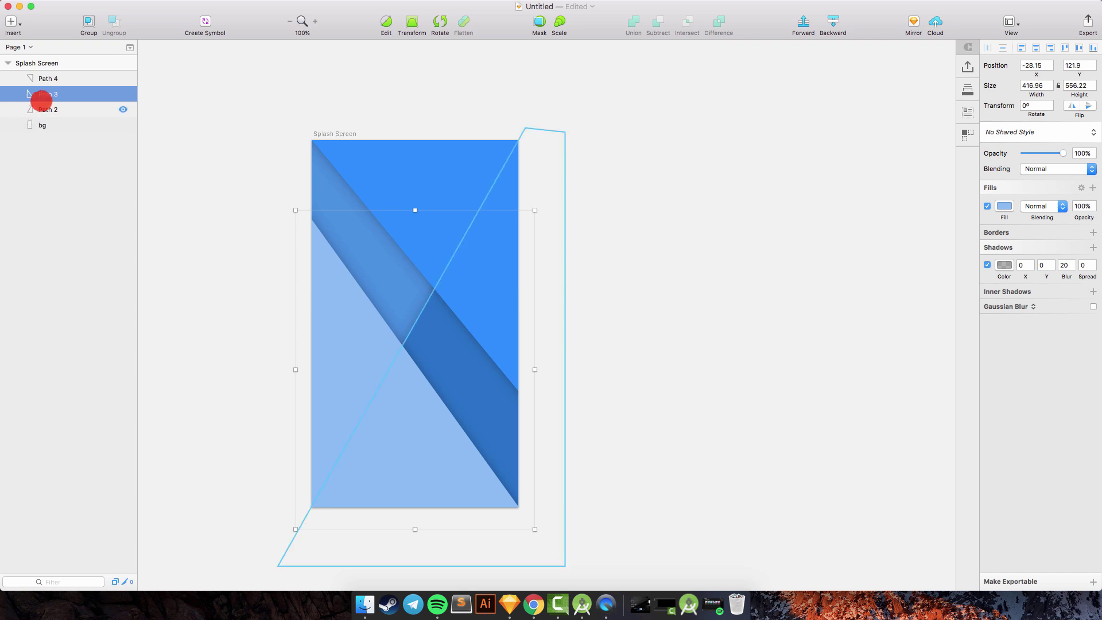
{"action": "left_click_drag", "start_coordinate": [41, 101], "coordinate": [49, 115]}
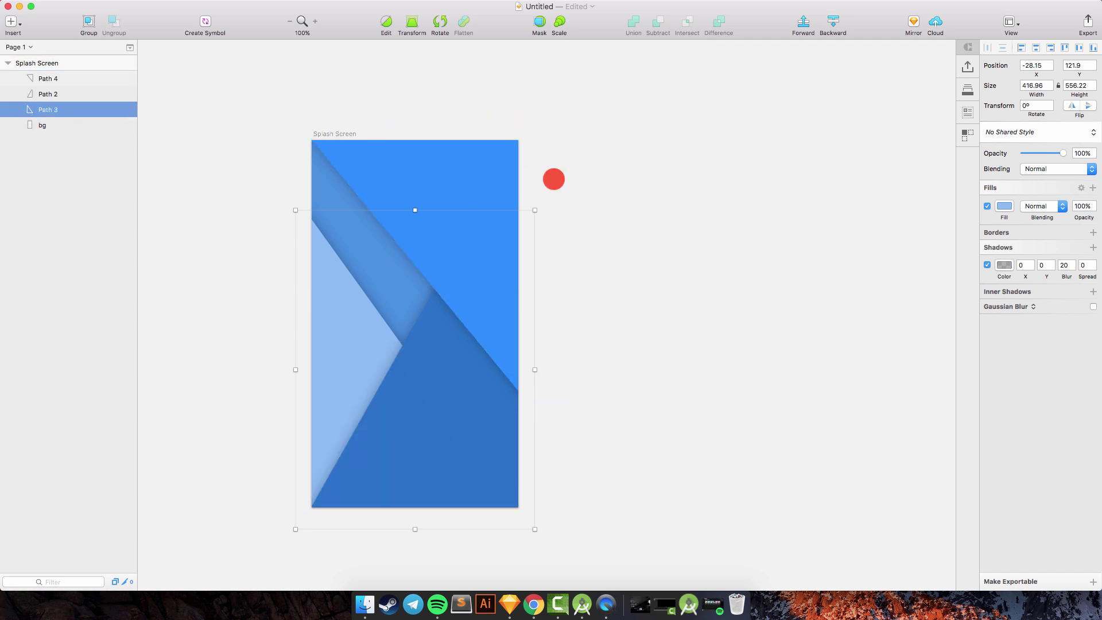
{"action": "left_click", "coordinate": [644, 183]}
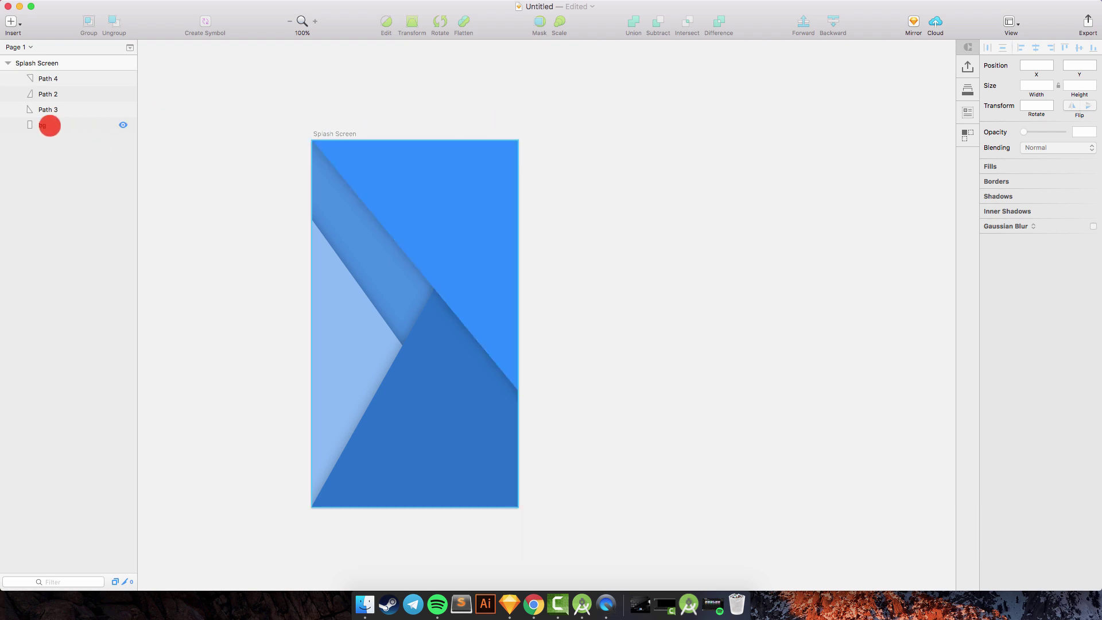
{"action": "left_click", "coordinate": [46, 125]}
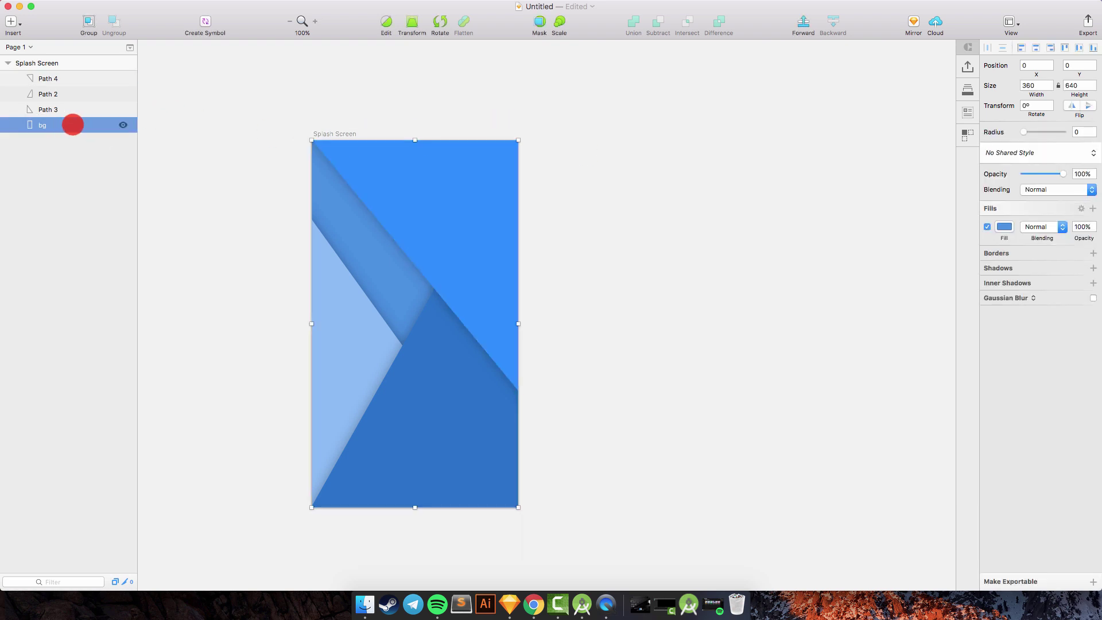
{"action": "right_click", "coordinate": [77, 125]}
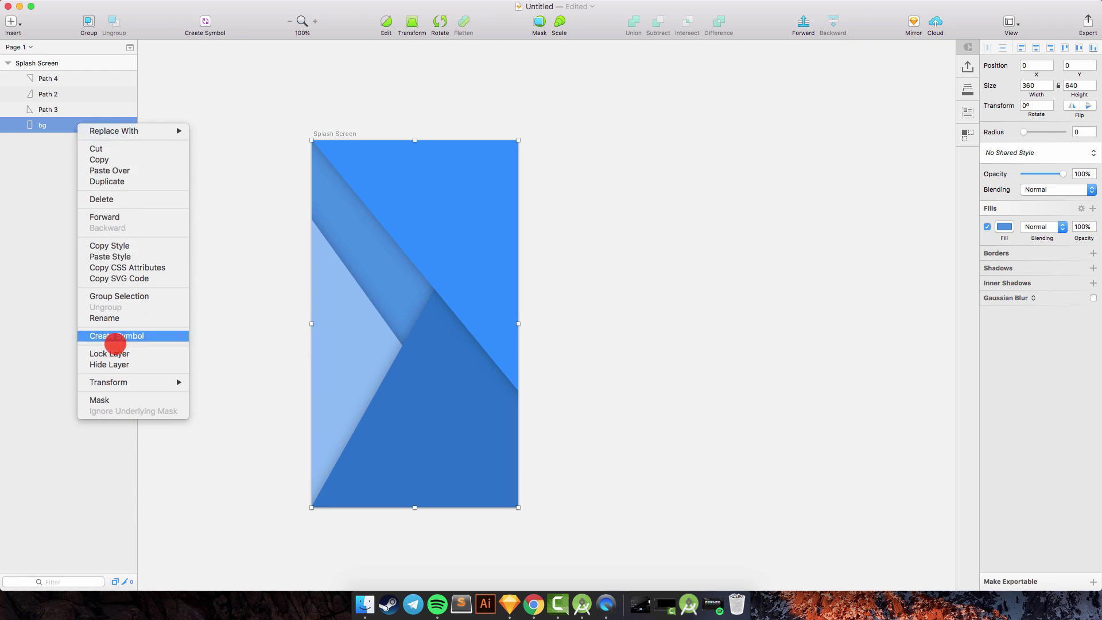
{"action": "left_click", "coordinate": [120, 400]}
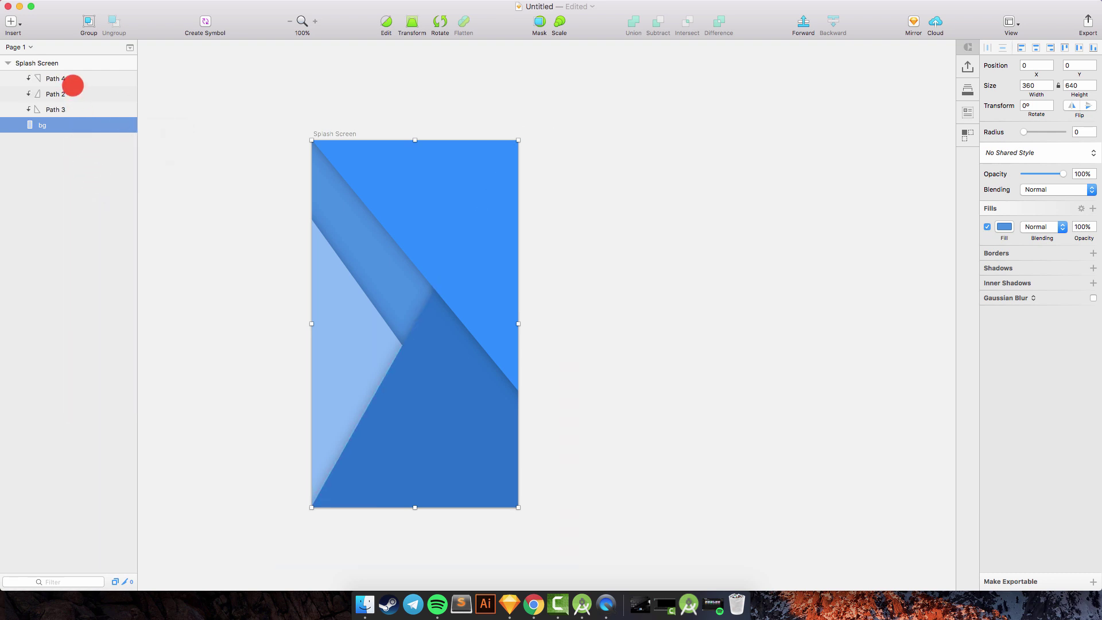
Group the four layers together and name the group bg
{"action": "left_click", "coordinate": [72, 79], "text": "shift"}
{"action": "right_click", "coordinate": [72, 89]}
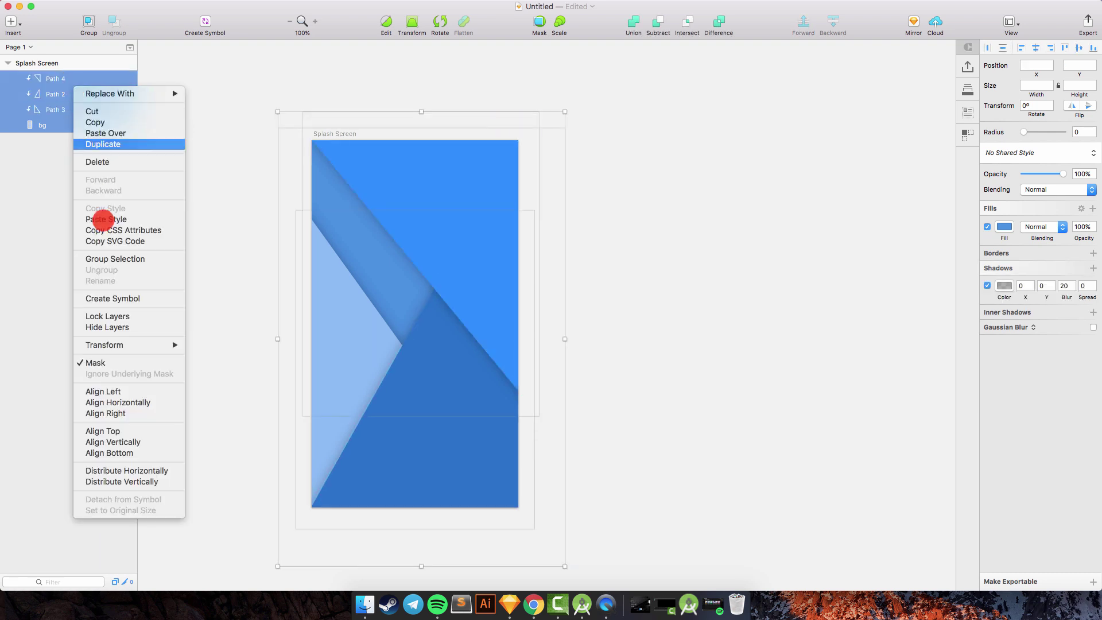
{"action": "left_click", "coordinate": [112, 254]}
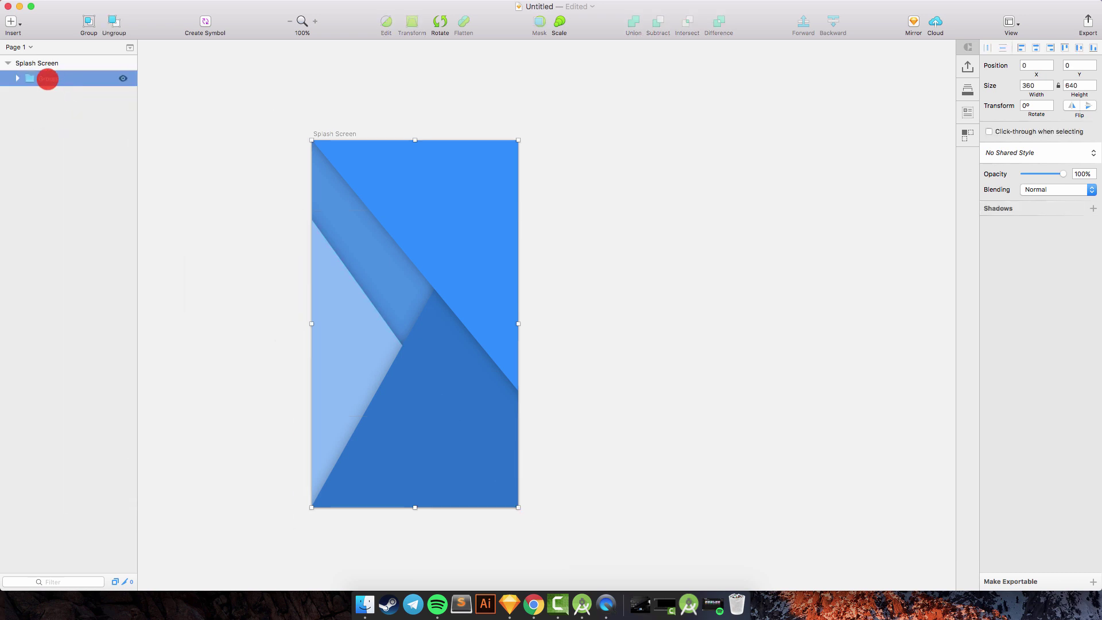
{"action": "double_click", "coordinate": [45, 78]}
{"action": "type", "text": "bg"}
{"action": "key", "text": "Return"}
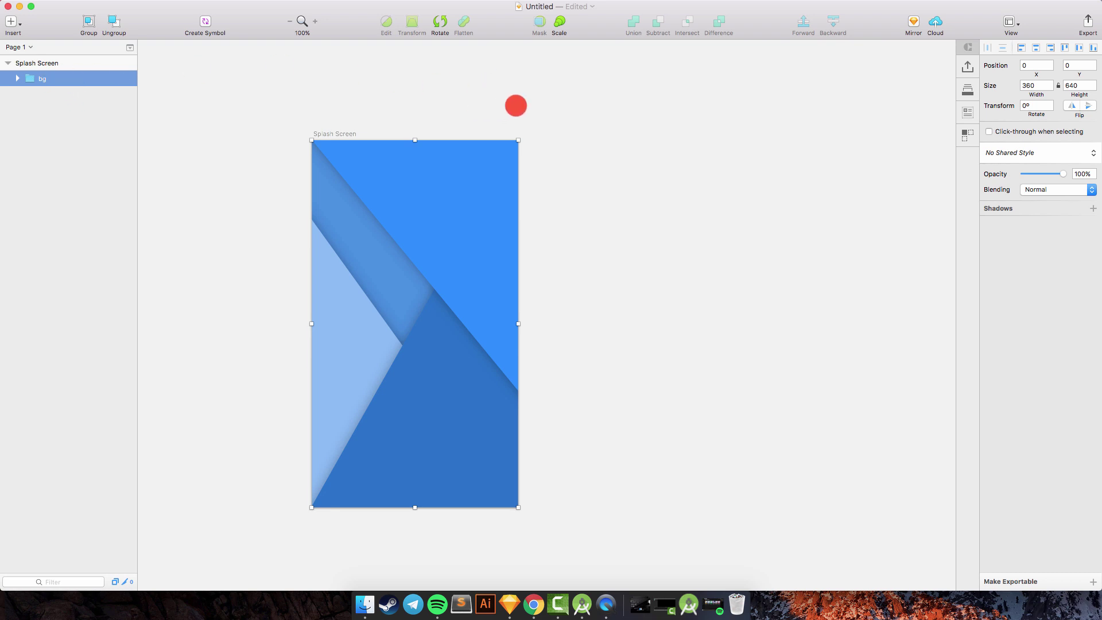
{"action": "scroll", "coordinate": [536, 101], "scroll_direction": "down", "scroll_amount": 5}
{"action": "left_click", "coordinate": [575, 109]}
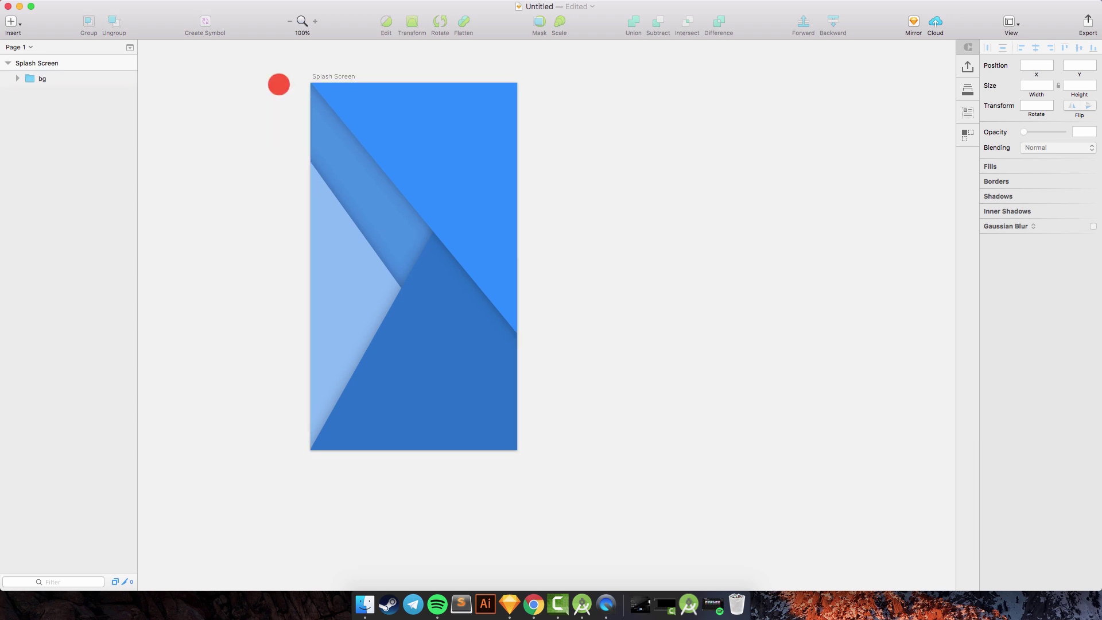
{"action": "scroll", "coordinate": [239, 98], "scroll_direction": "up", "scroll_amount": 2}
{"action": "scroll", "coordinate": [239, 99], "scroll_direction": "right", "scroll_amount": 3}
{"action": "scroll", "coordinate": [239, 98], "scroll_direction": "up", "scroll_amount": 2}
{"action": "scroll", "coordinate": [238, 98], "scroll_direction": "left", "scroll_amount": 1}
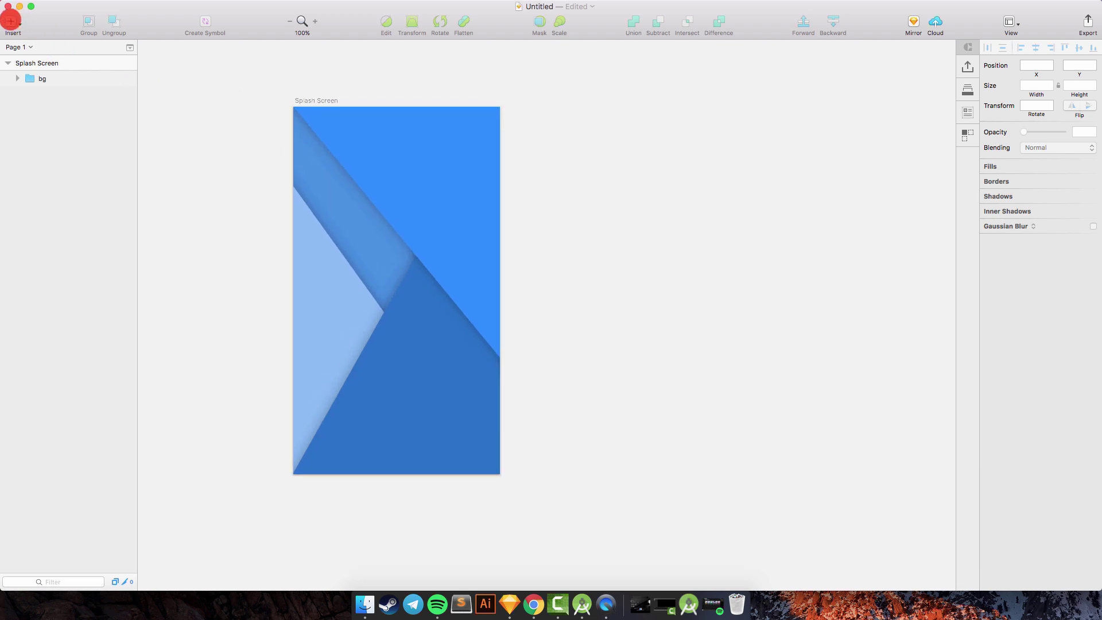
Draw a 239 × 60 rounded rectangle near the bottom of the artboard
{"action": "left_click", "coordinate": [11, 21]}
{"action": "mouse_move", "coordinate": [66, 70]}
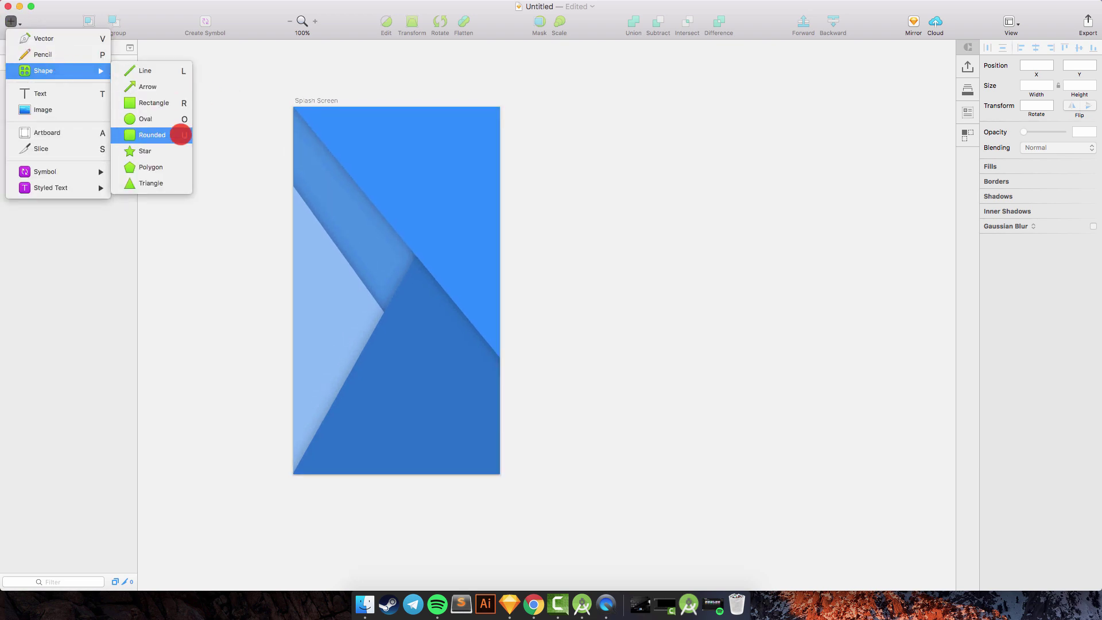
{"action": "left_click", "coordinate": [180, 134]}
{"action": "mouse_move", "coordinate": [315, 408]}
{"action": "left_mouse_down"}
{"action": "mouse_move", "coordinate": [320, 423]}
{"action": "mouse_move", "coordinate": [452, 442]}
{"action": "left_mouse_up"}
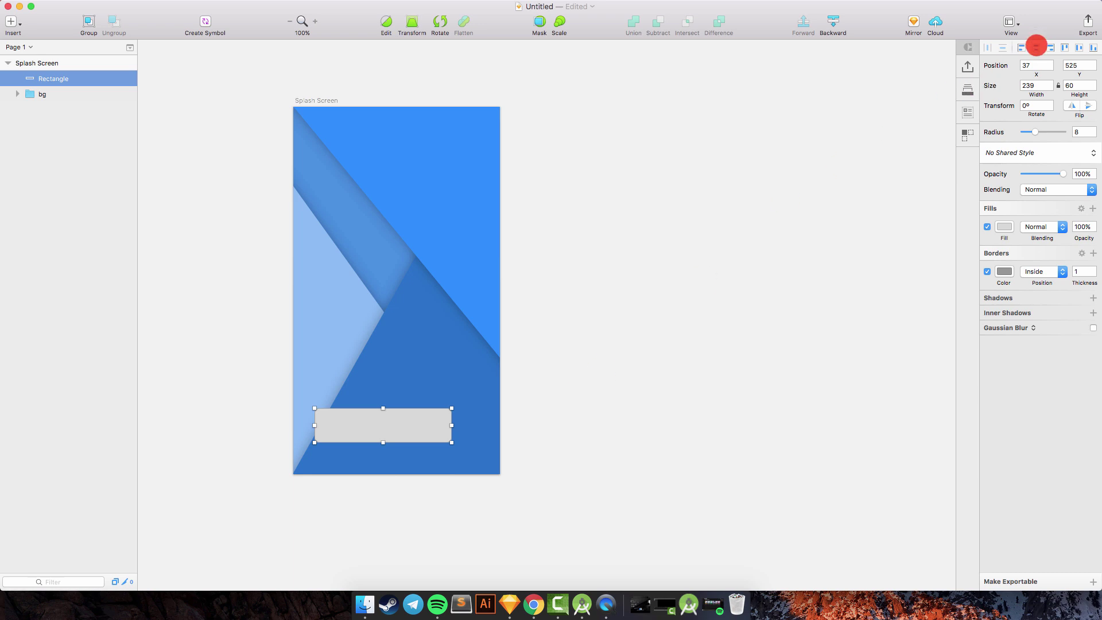
Centre the rectangle horizontally and nudge it up 5 px to sit 60 px above the bottom
{"action": "left_click", "coordinate": [1036, 47]}
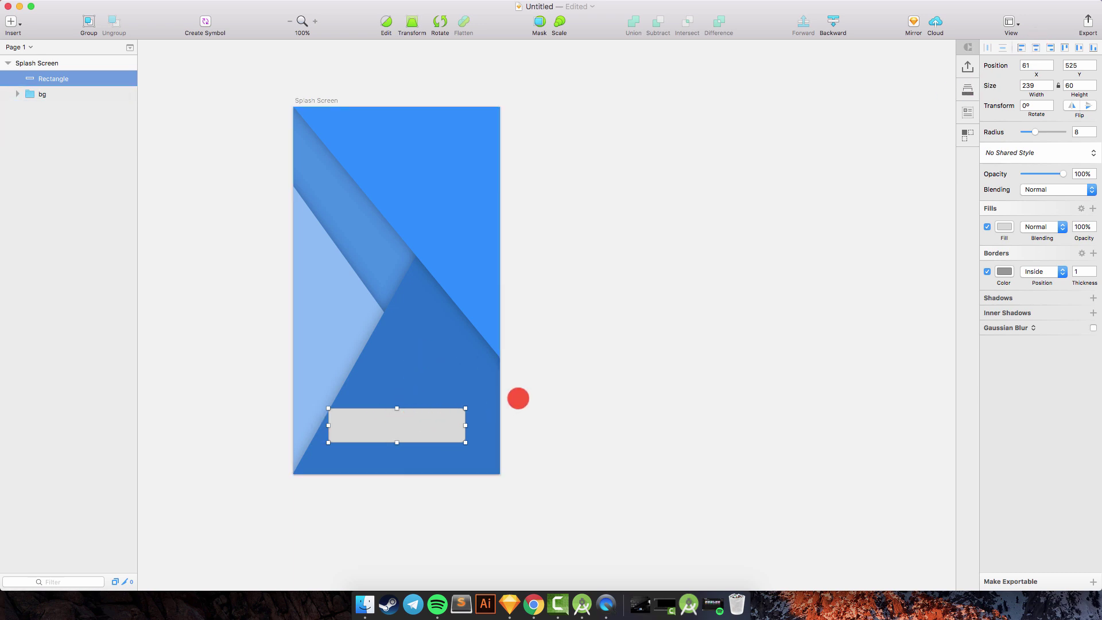
{"action": "key", "text": "alt"}
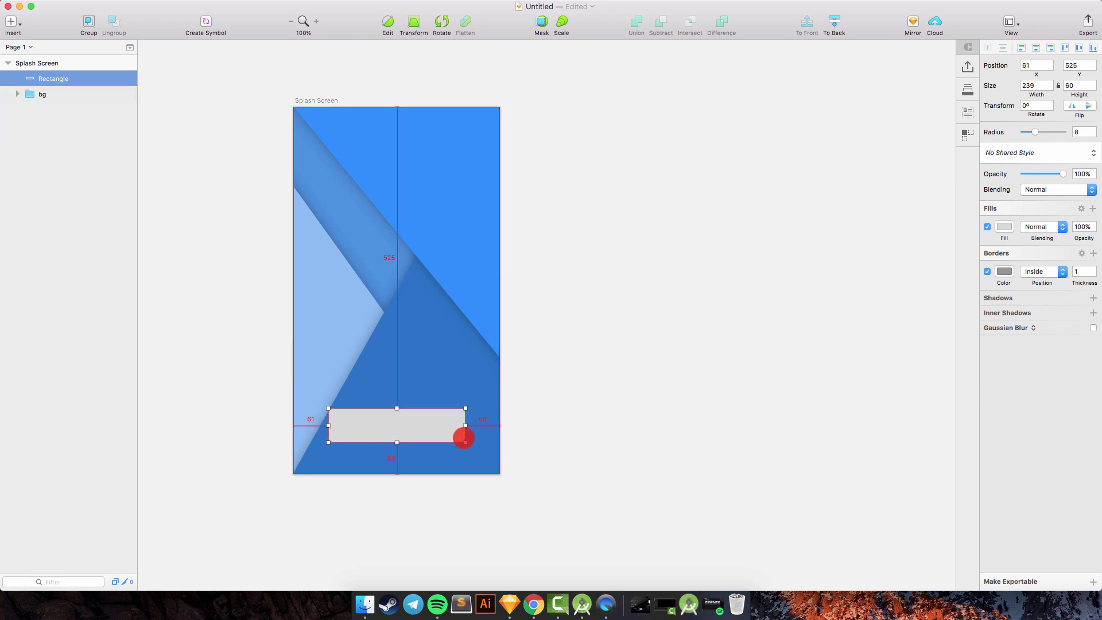
{"action": "key", "text": "alt+Up"}
{"action": "key", "text": "alt+Up"}
{"action": "key", "text": "alt+Up"}
{"action": "key", "text": "alt+Up"}
{"action": "key", "text": "alt+Up"}
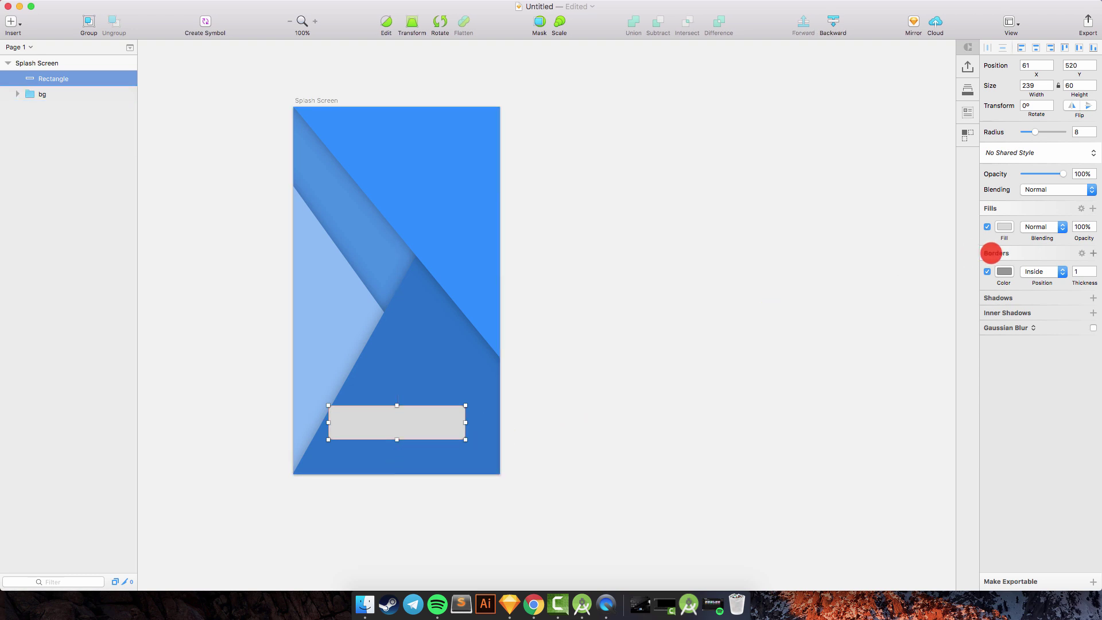
Try yellow, green and sampled light blue fills, then settle on white #FFFFFF for the rectangle
{"action": "left_click", "coordinate": [1004, 227]}
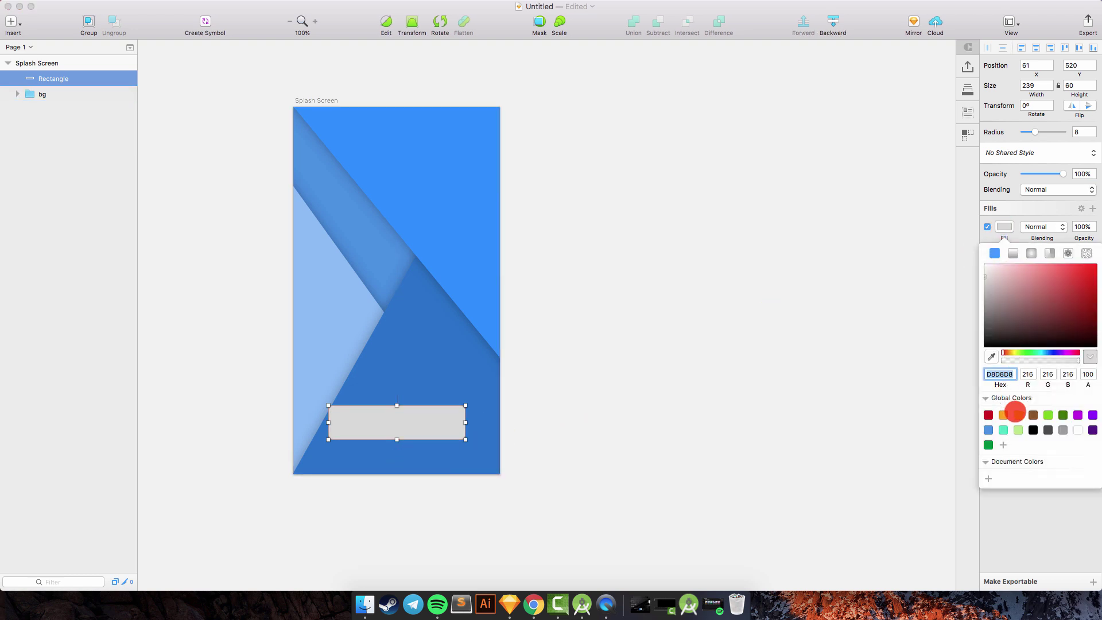
{"action": "left_click", "coordinate": [1017, 414]}
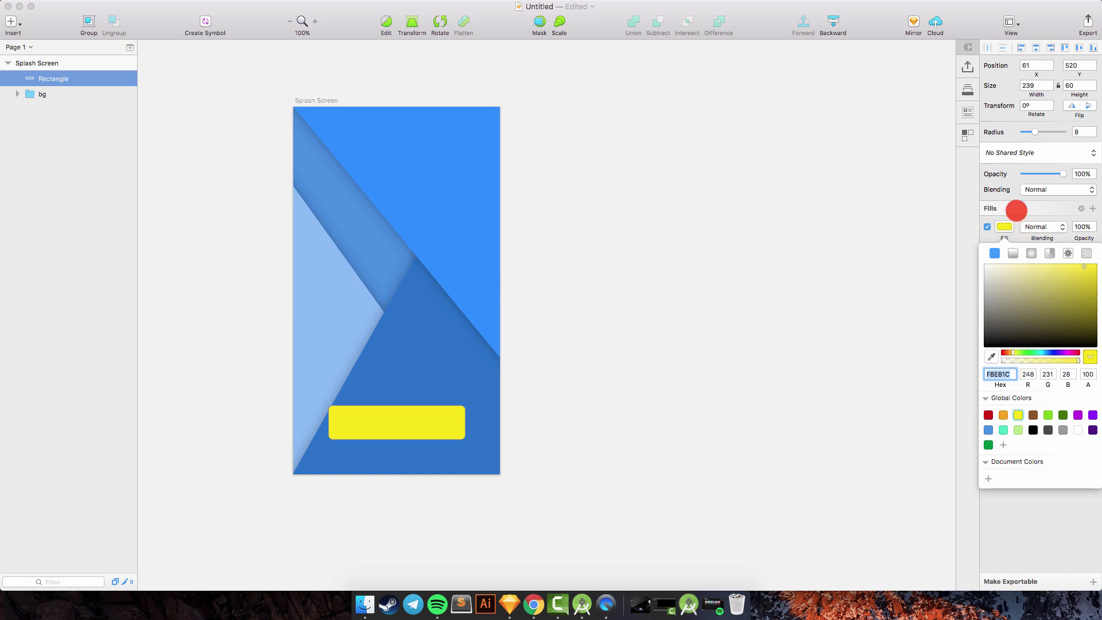
{"action": "left_click", "coordinate": [1006, 227]}
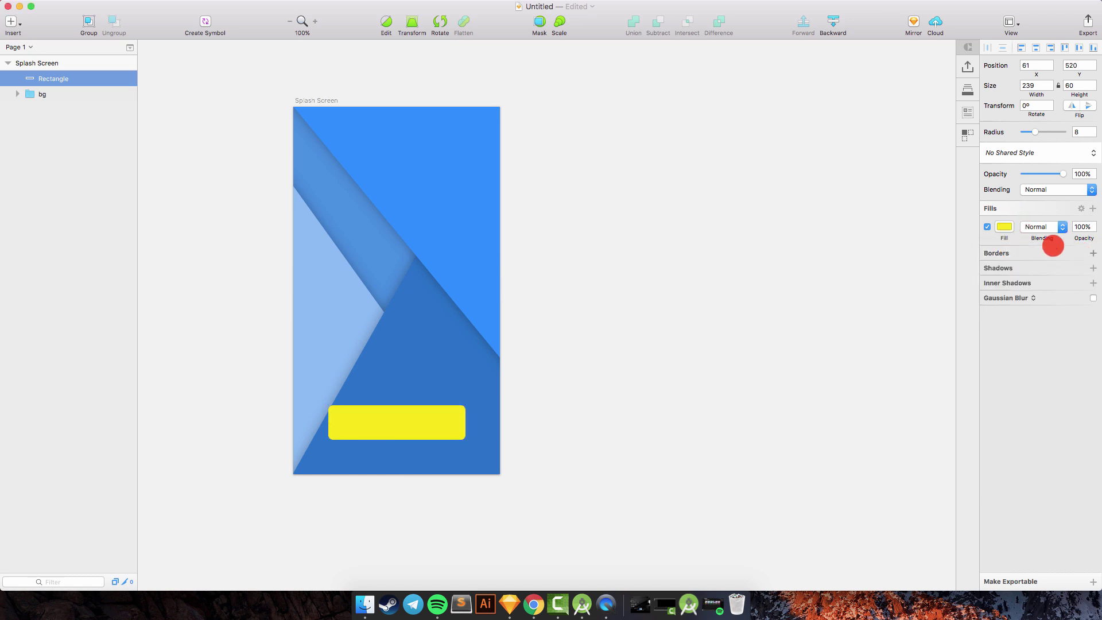
{"action": "left_click", "coordinate": [1004, 227]}
{"action": "left_click", "coordinate": [1047, 414]}
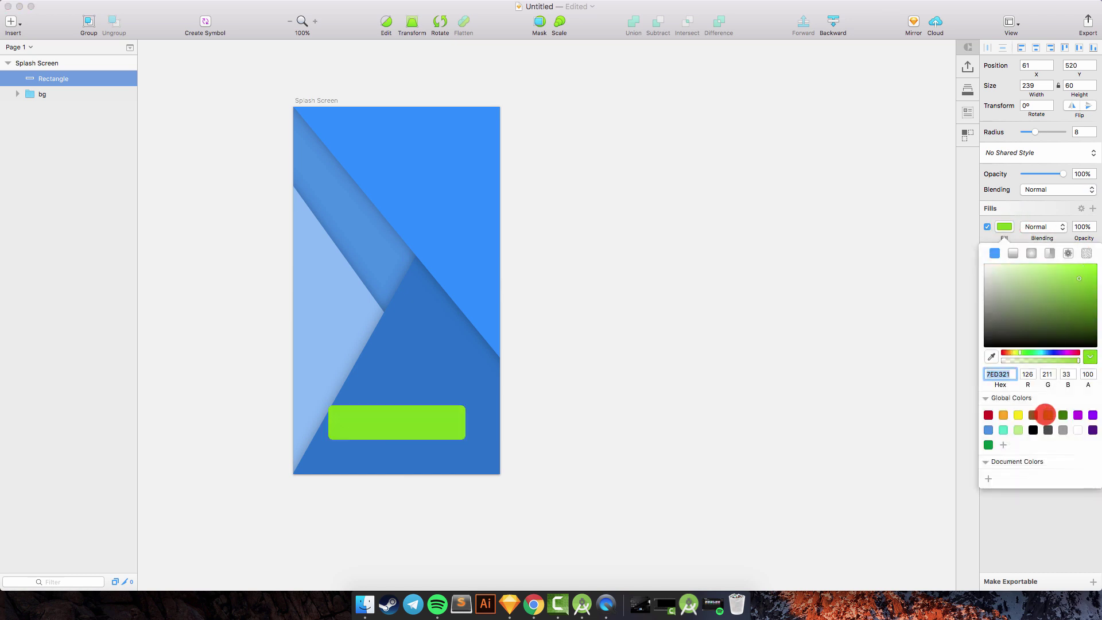
{"action": "left_click", "coordinate": [991, 356]}
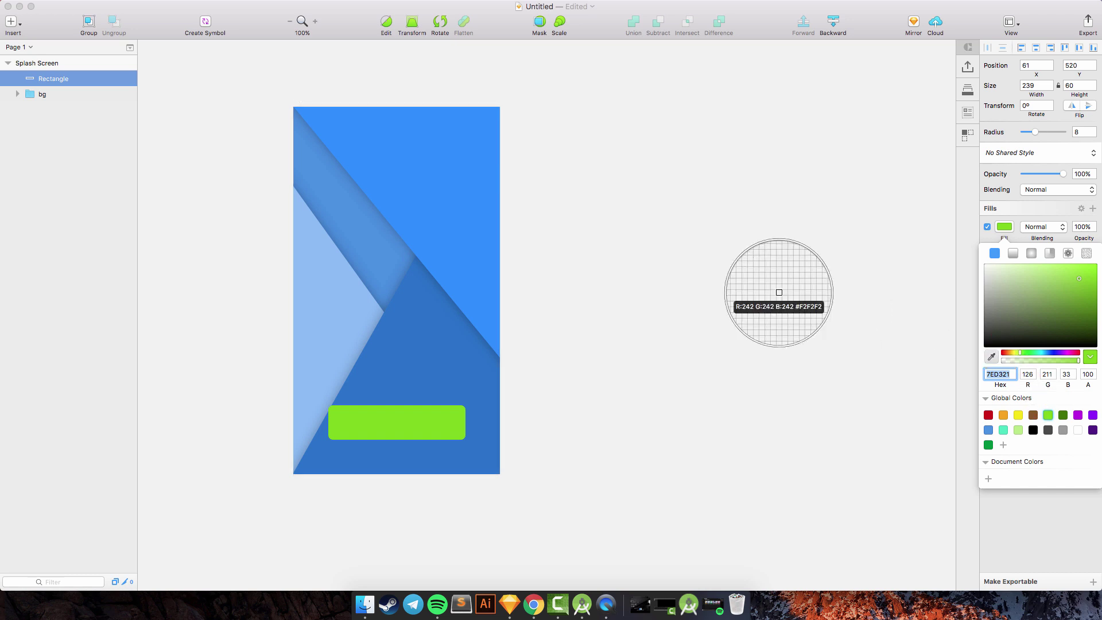
{"action": "left_click", "coordinate": [347, 292]}
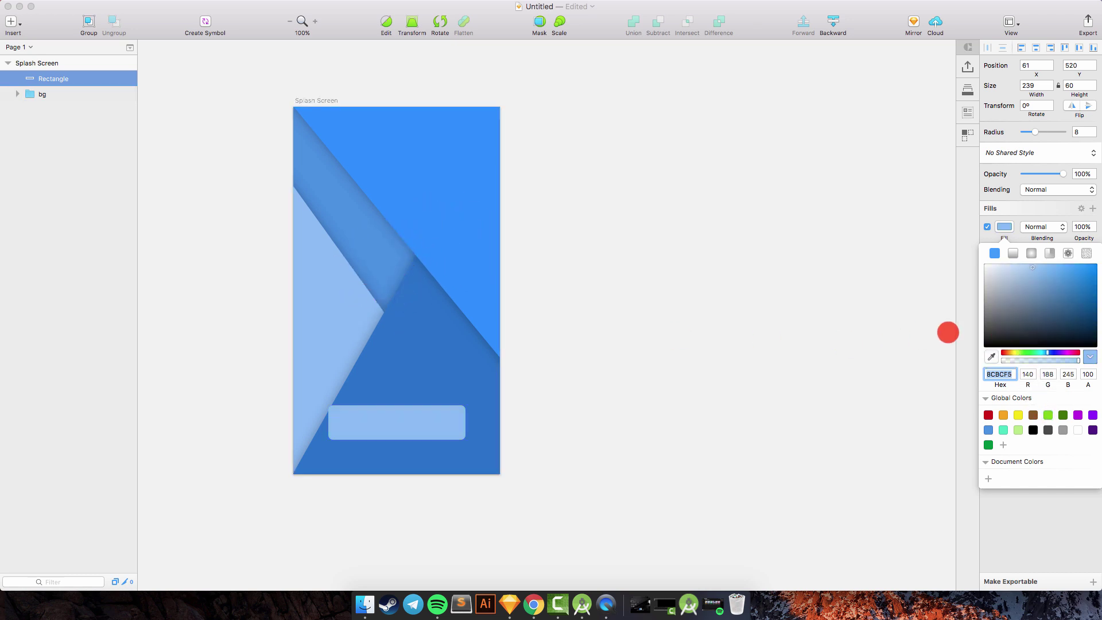
{"action": "left_click_drag", "start_coordinate": [984, 279], "coordinate": [958, 233]}
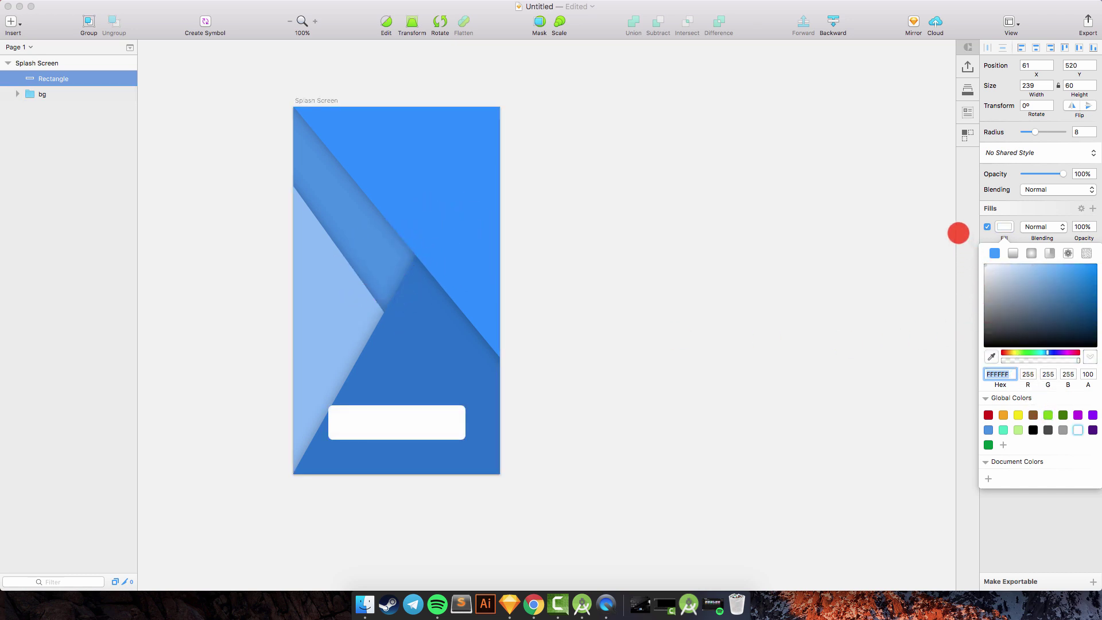
{"action": "left_click", "coordinate": [1004, 226]}
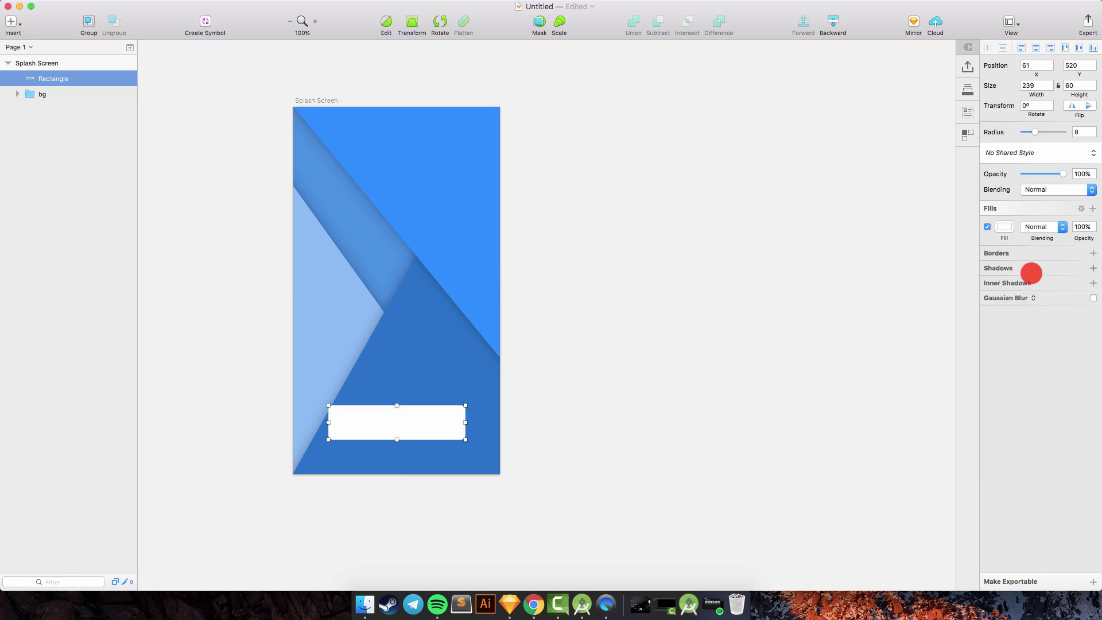
Give the rectangle a soft drop shadow with blur 15 and 30 opacity colour
{"action": "left_click", "coordinate": [1031, 268]}
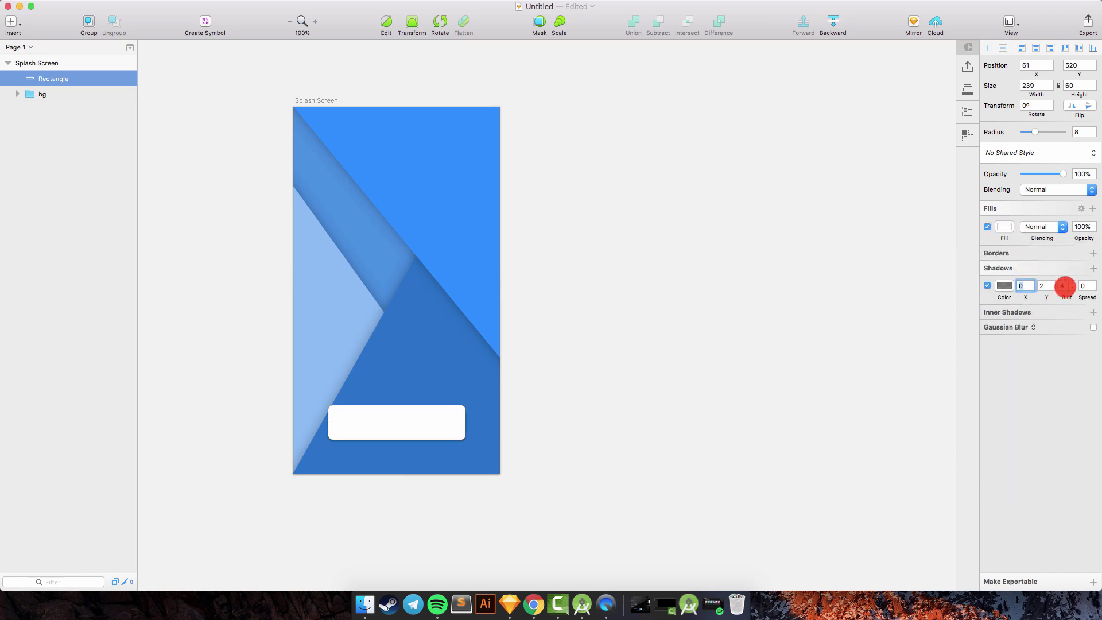
{"action": "type", "text": "15"}
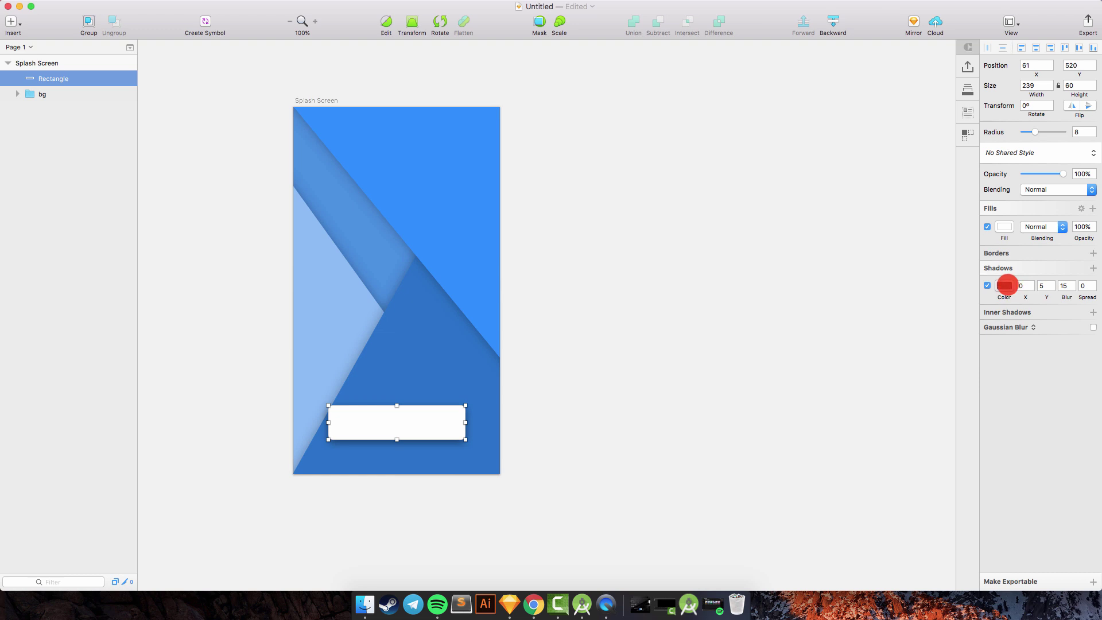
{"action": "left_click", "coordinate": [1004, 286]}
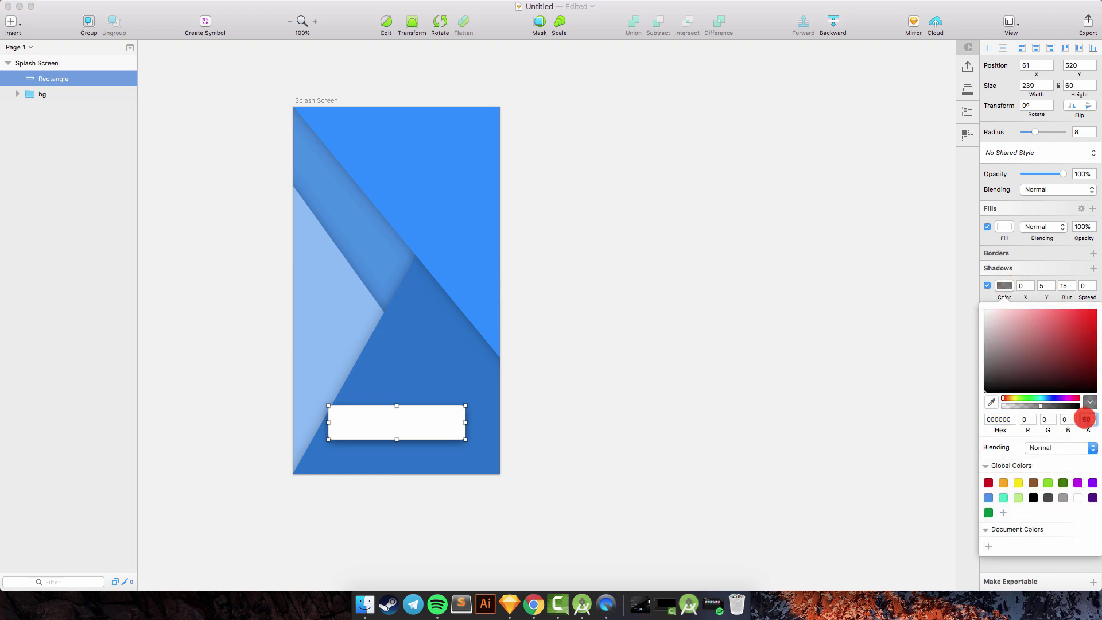
{"action": "key", "text": "Return"}
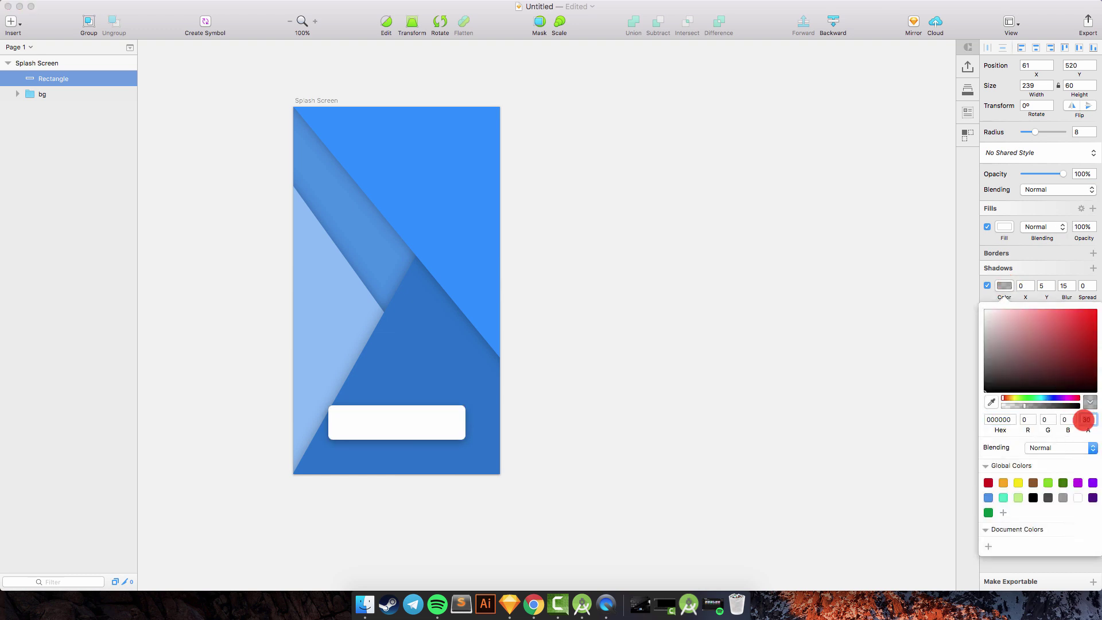
{"action": "left_click", "coordinate": [1005, 287]}
Rename the white button rectangle's layer to bg
{"action": "left_click", "coordinate": [719, 215]}
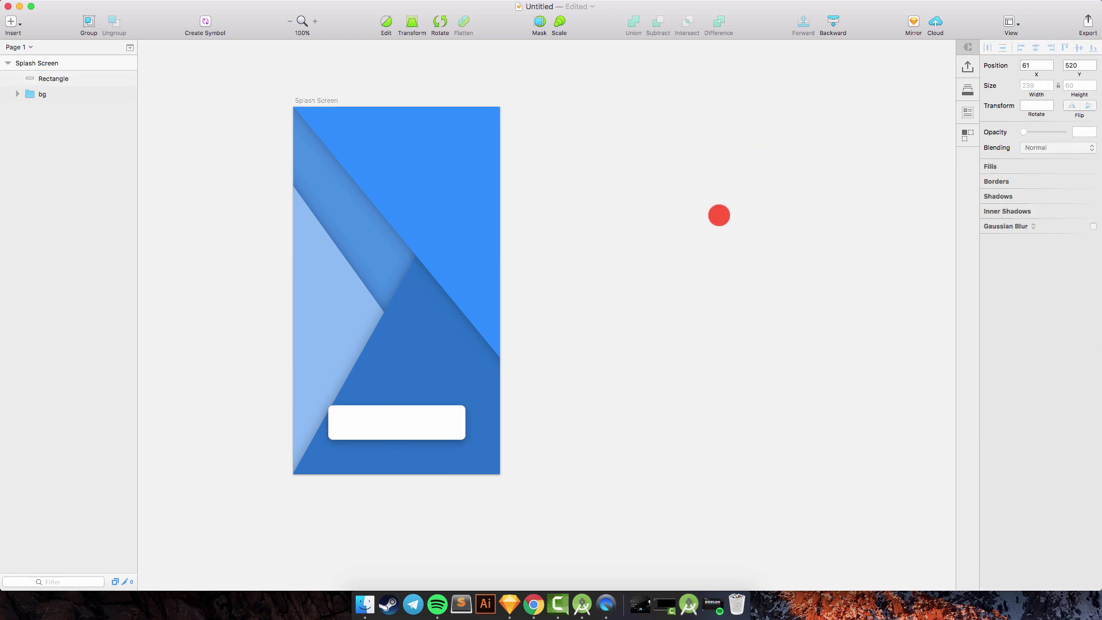
{"action": "scroll", "coordinate": [719, 215], "scroll_direction": "left", "scroll_amount": 1}
{"action": "left_click", "coordinate": [404, 411]}
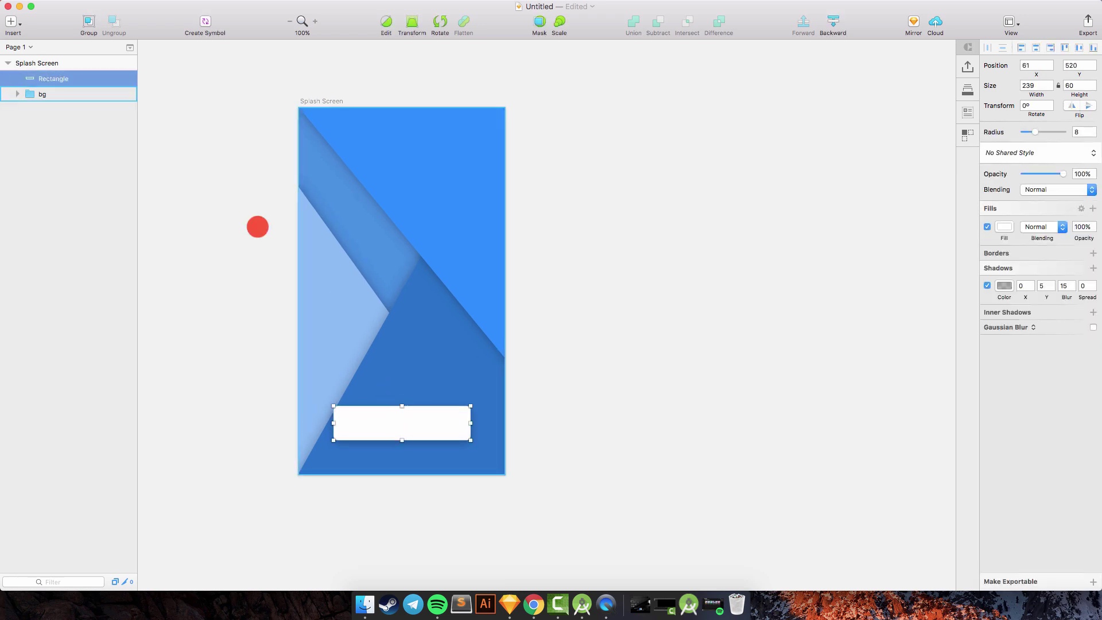
{"action": "double_click", "coordinate": [61, 78]}
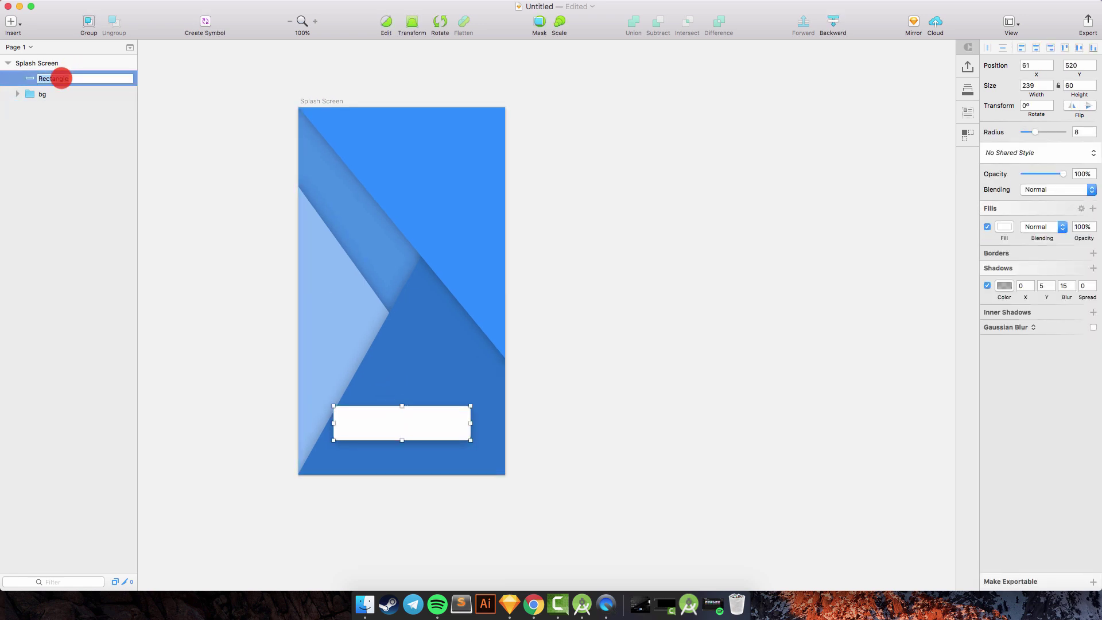
{"action": "type", "text": "bg"}
{"action": "key", "text": "Return"}
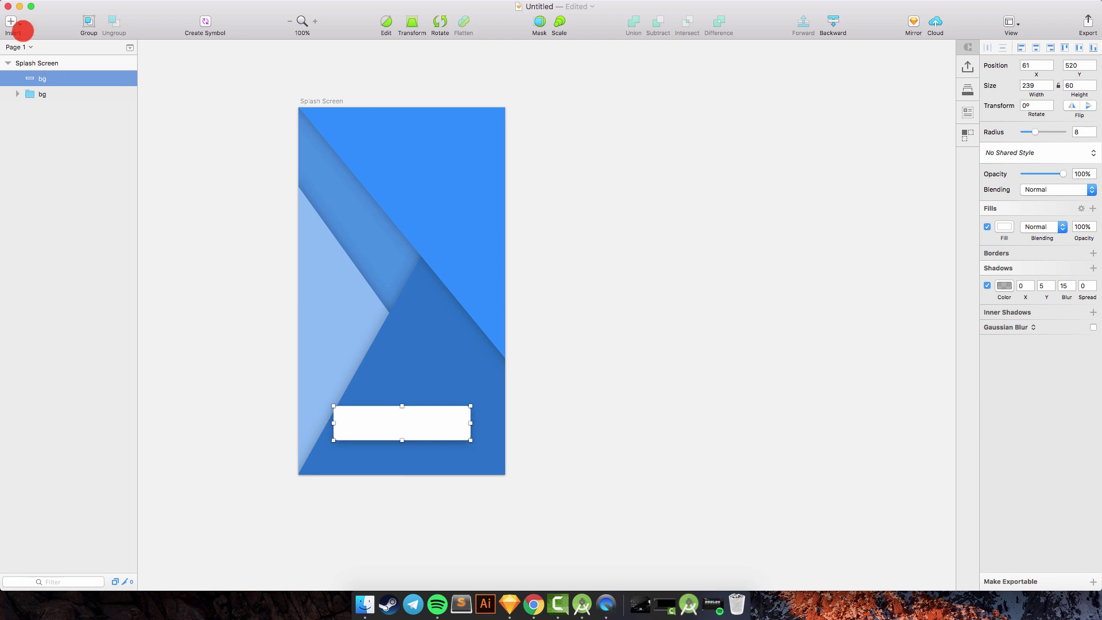
Add a text layer reading 'GET STARTED' on the button
{"action": "left_click", "coordinate": [21, 29]}
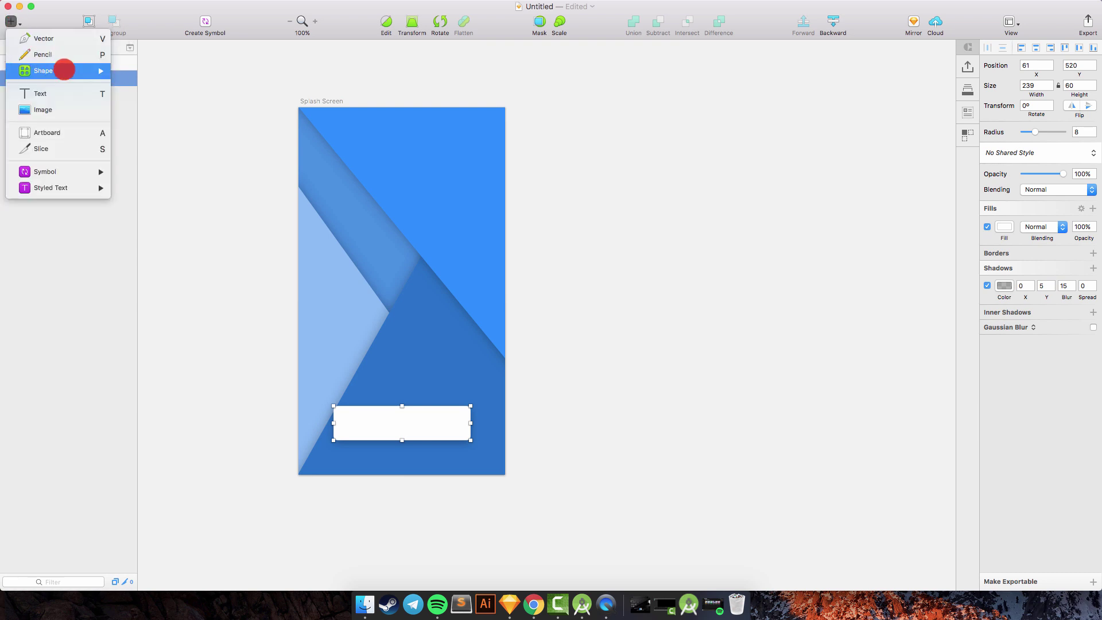
{"action": "mouse_move", "coordinate": [59, 75]}
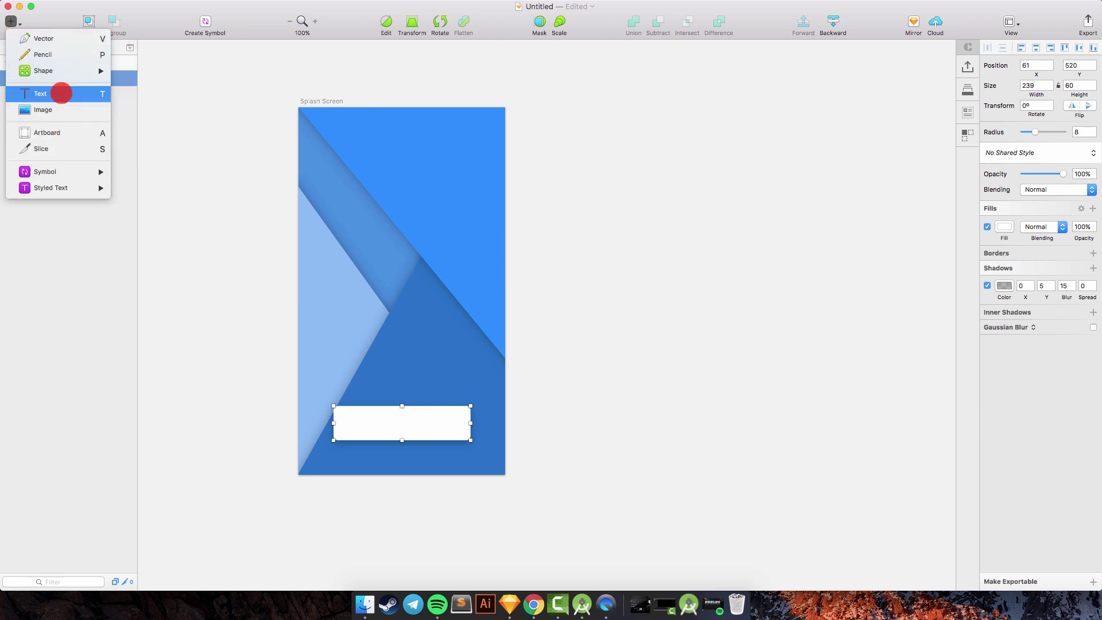
{"action": "left_click", "coordinate": [60, 93]}
{"action": "left_click", "coordinate": [370, 409]}
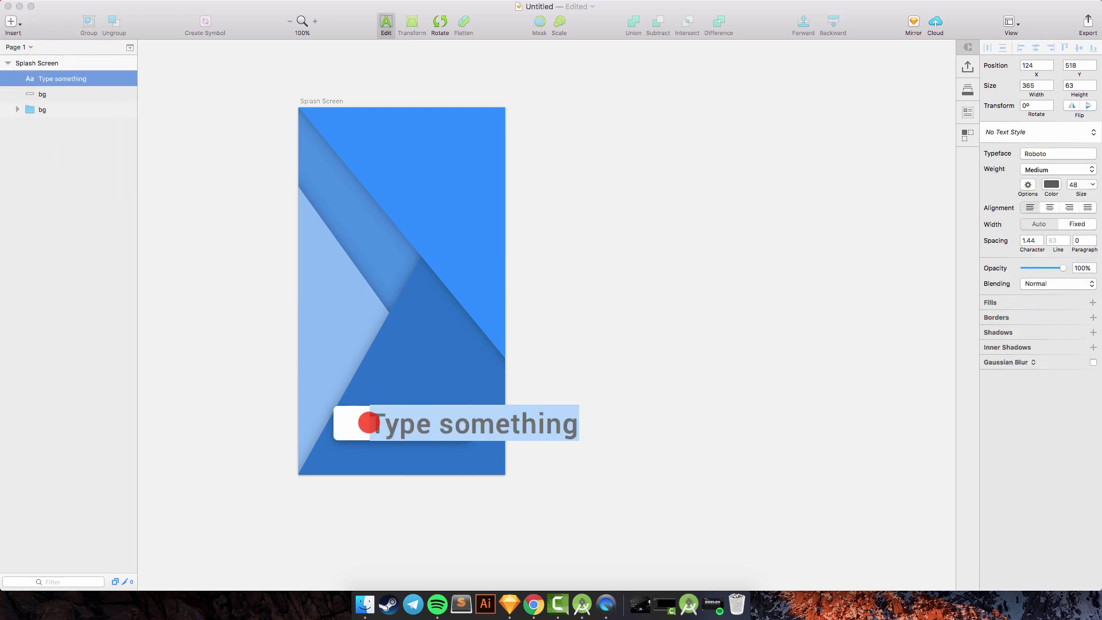
{"action": "type", "text": "GET STA"}
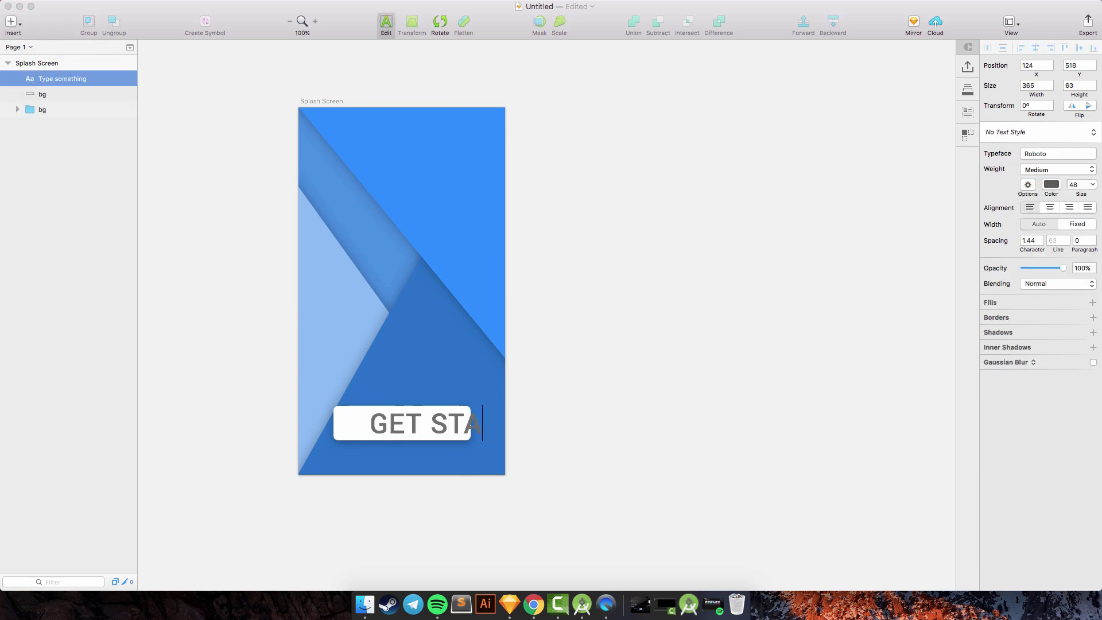
{"action": "type", "text": "RTED"}
{"action": "key", "text": "Escape"}
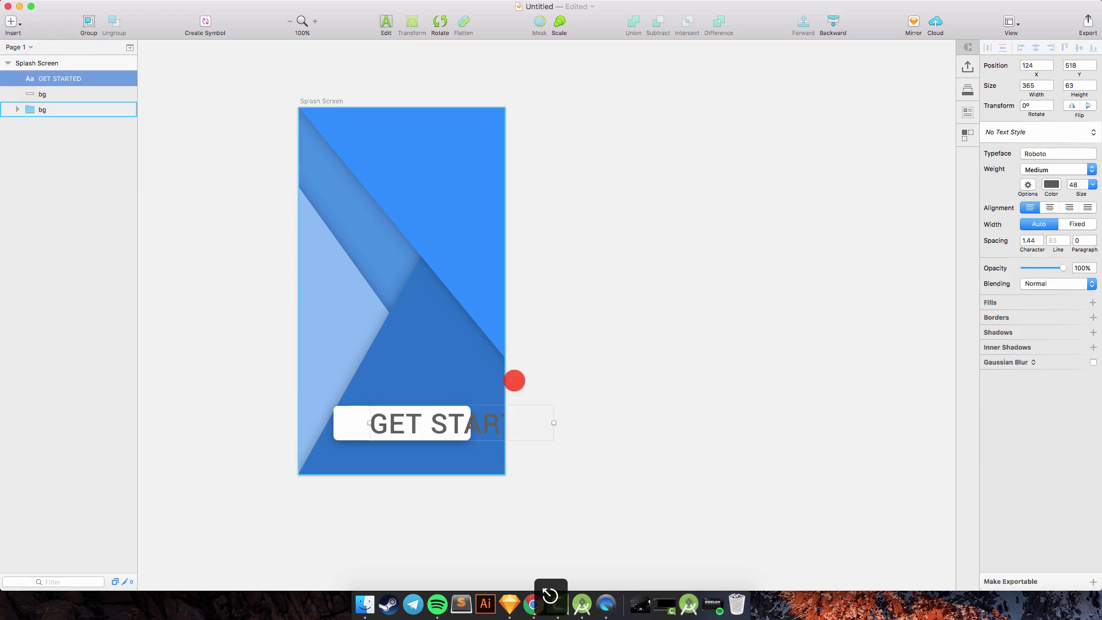
Set the label to size 22 with centre alignment and move it onto the button's centre
{"action": "left_click", "coordinate": [1093, 185]}
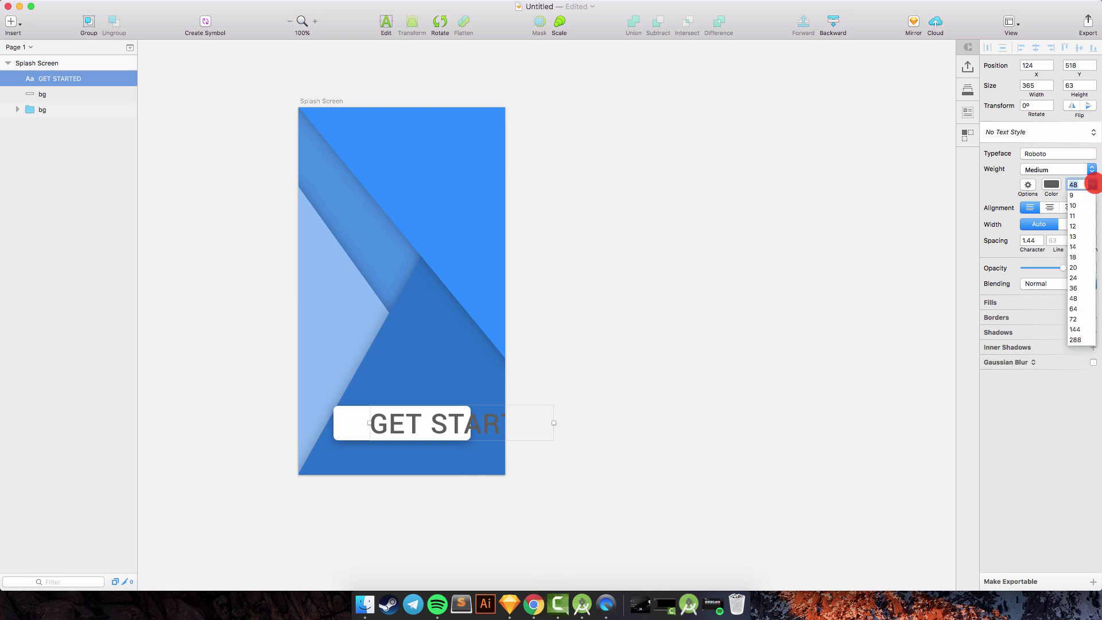
{"action": "left_click", "coordinate": [1083, 267]}
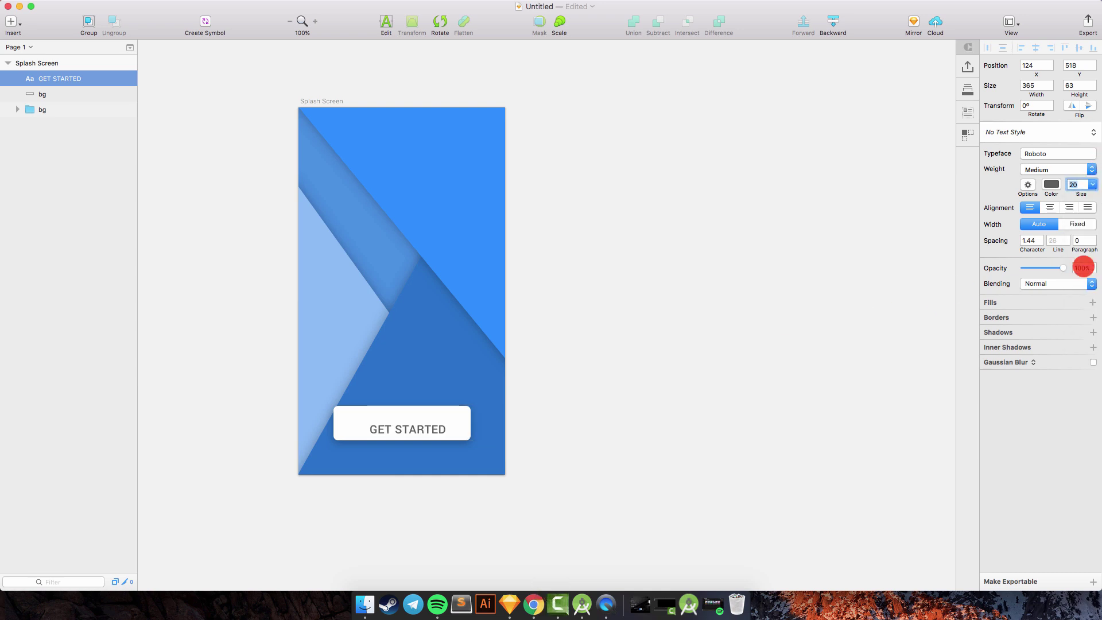
{"action": "type", "text": "24"}
{"action": "key", "text": "Return"}
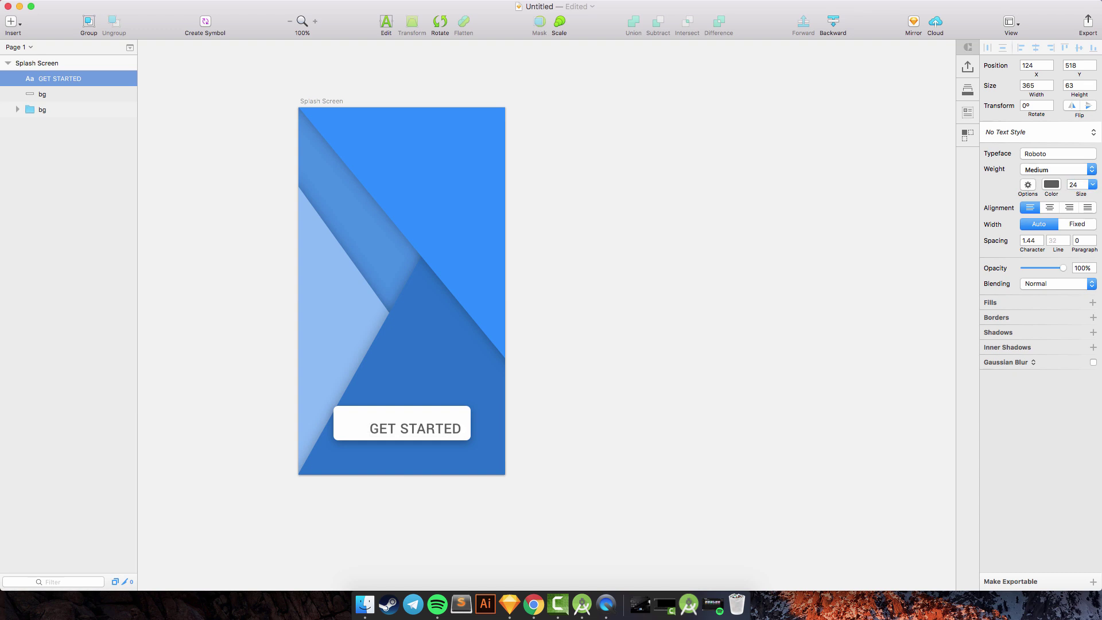
{"action": "left_click", "coordinate": [1088, 205]}
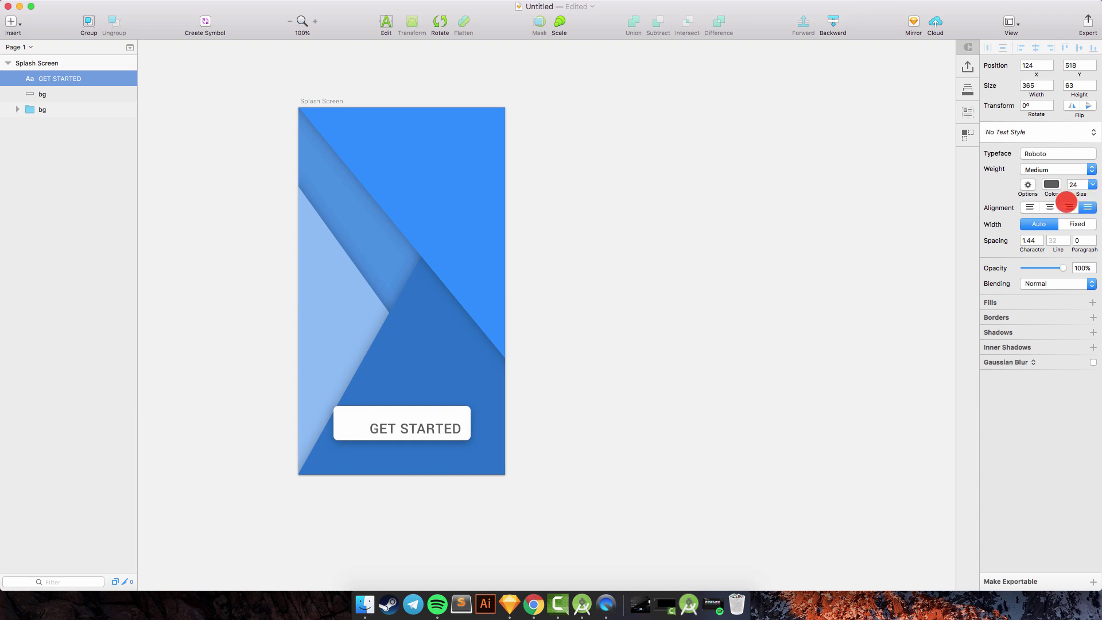
{"action": "left_click", "coordinate": [1050, 207]}
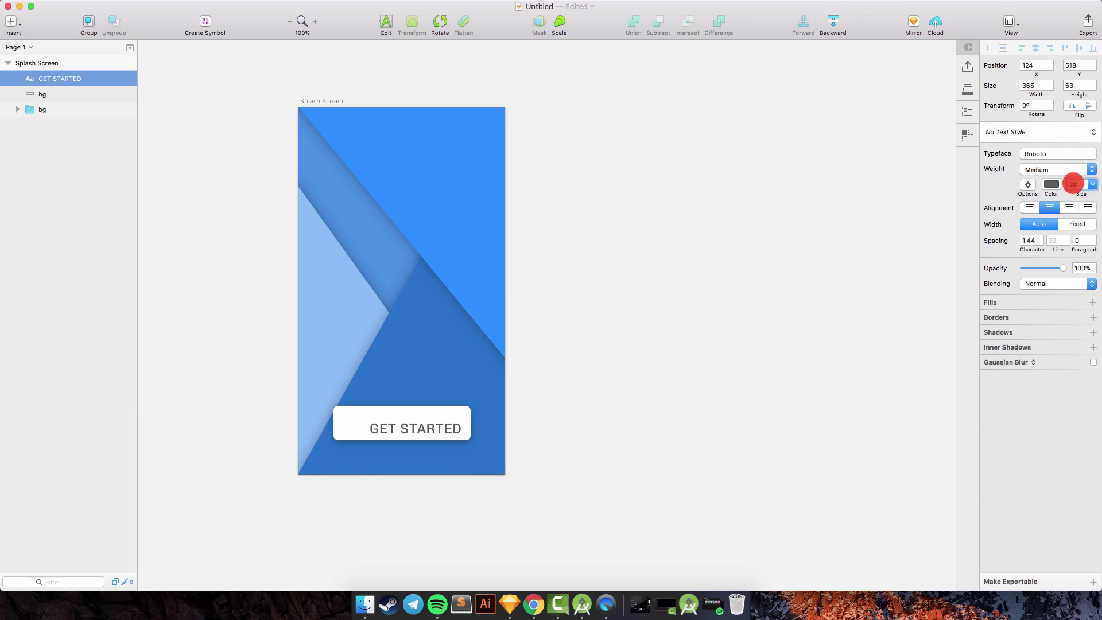
{"action": "type", "text": "22"}
{"action": "key", "text": "Return"}
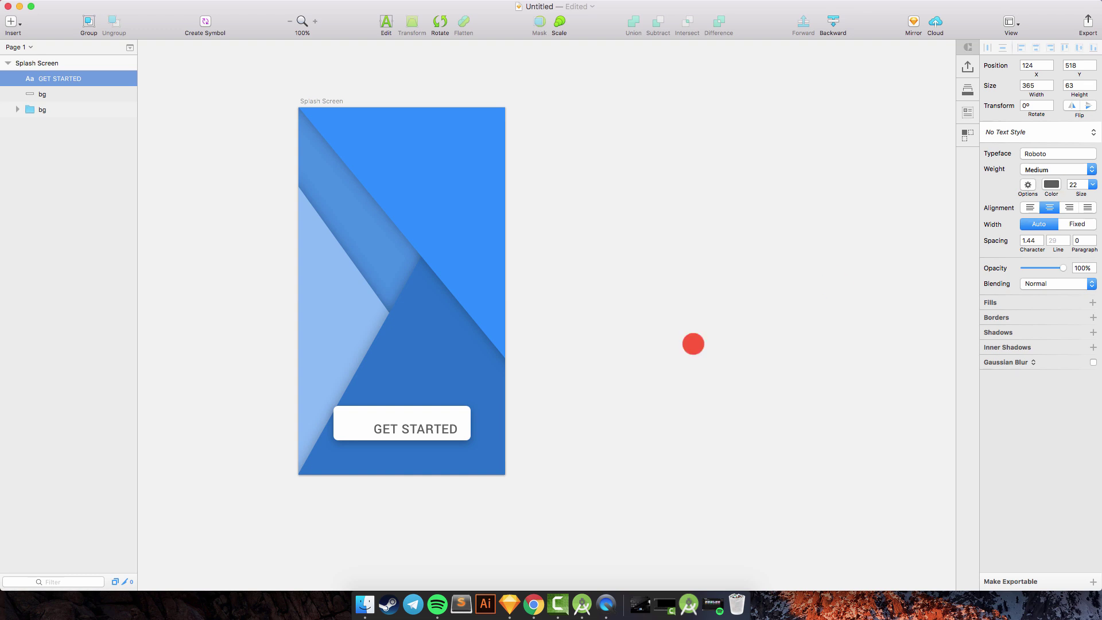
{"action": "left_click_drag", "start_coordinate": [422, 427], "coordinate": [409, 420]}
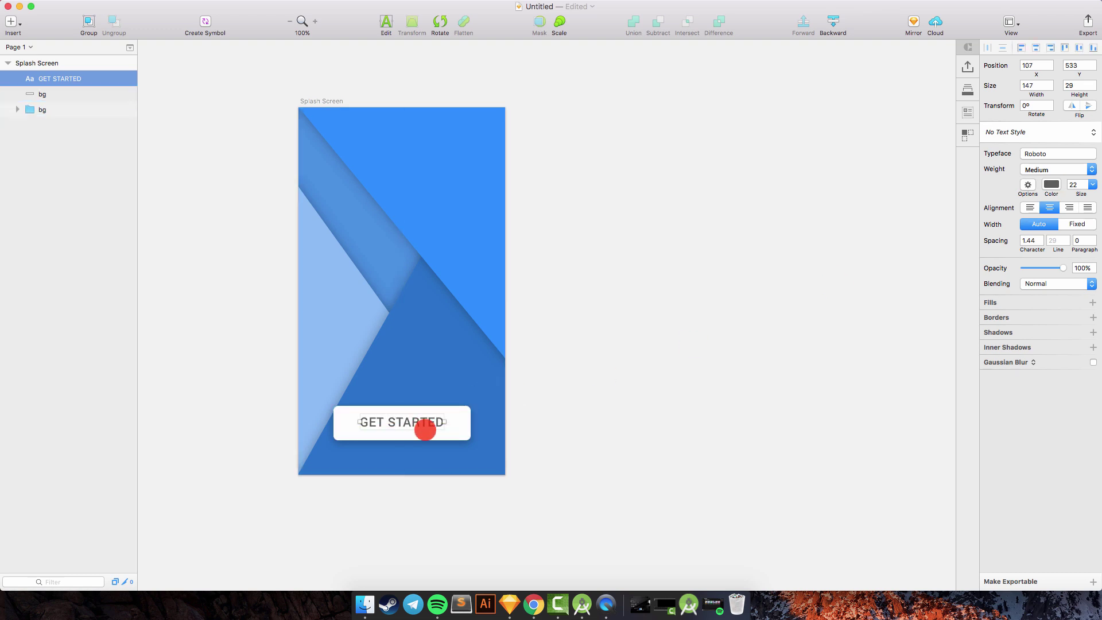
Vertically centre the GET STARTED label on the bg button rectangle
{"action": "left_click", "coordinate": [439, 432]}
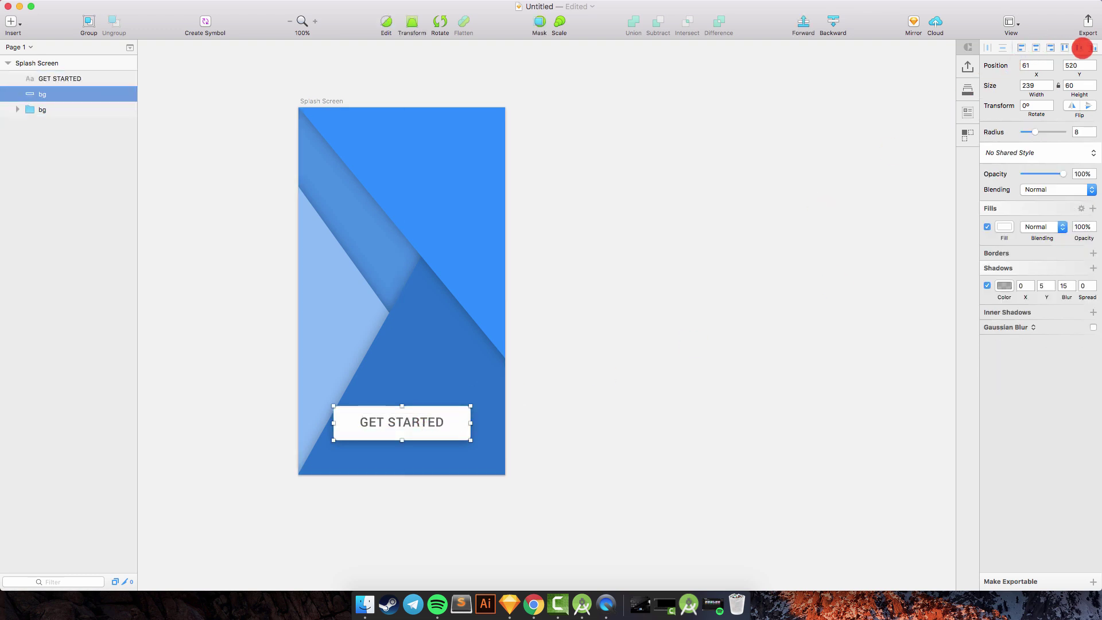
{"action": "left_click", "coordinate": [1080, 47]}
{"action": "key", "text": "super+z"}
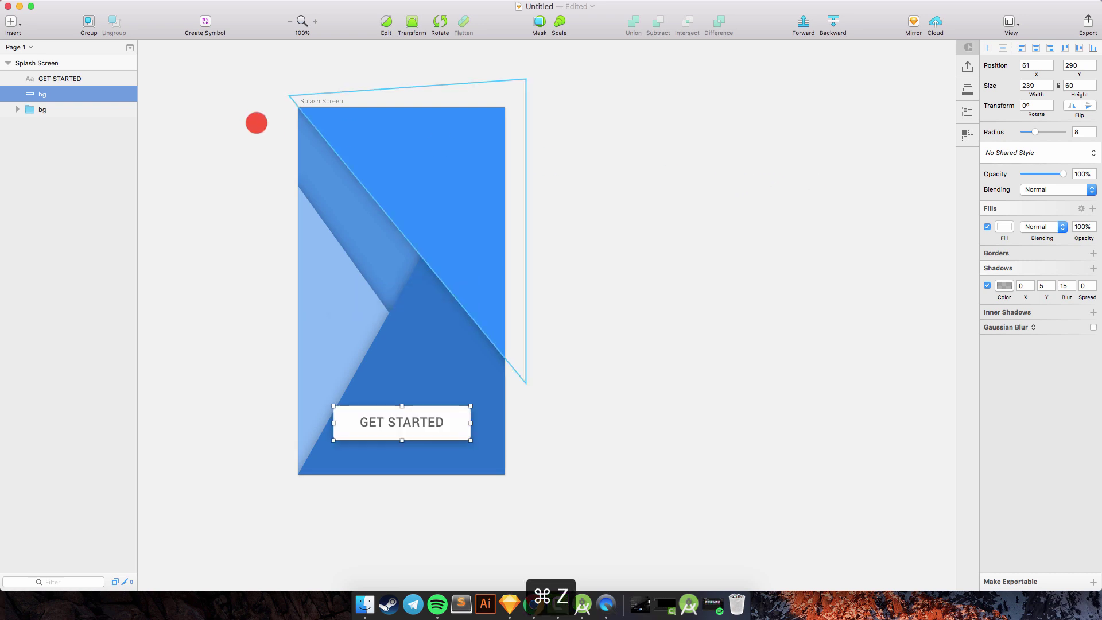
{"action": "left_click", "coordinate": [74, 75], "text": "shift"}
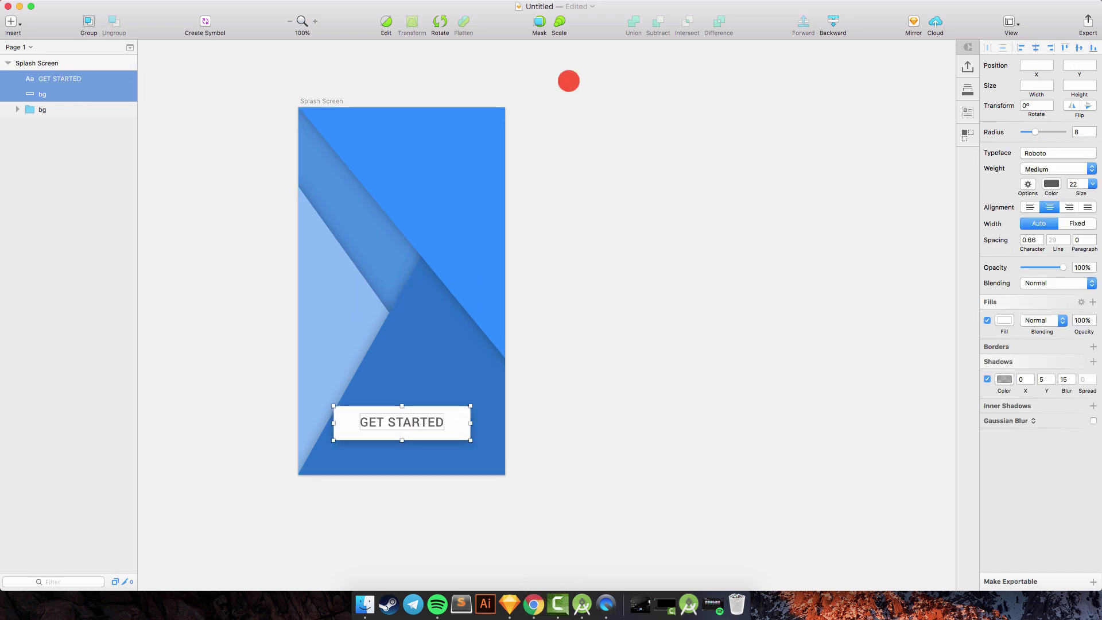
{"action": "left_click", "coordinate": [1079, 48]}
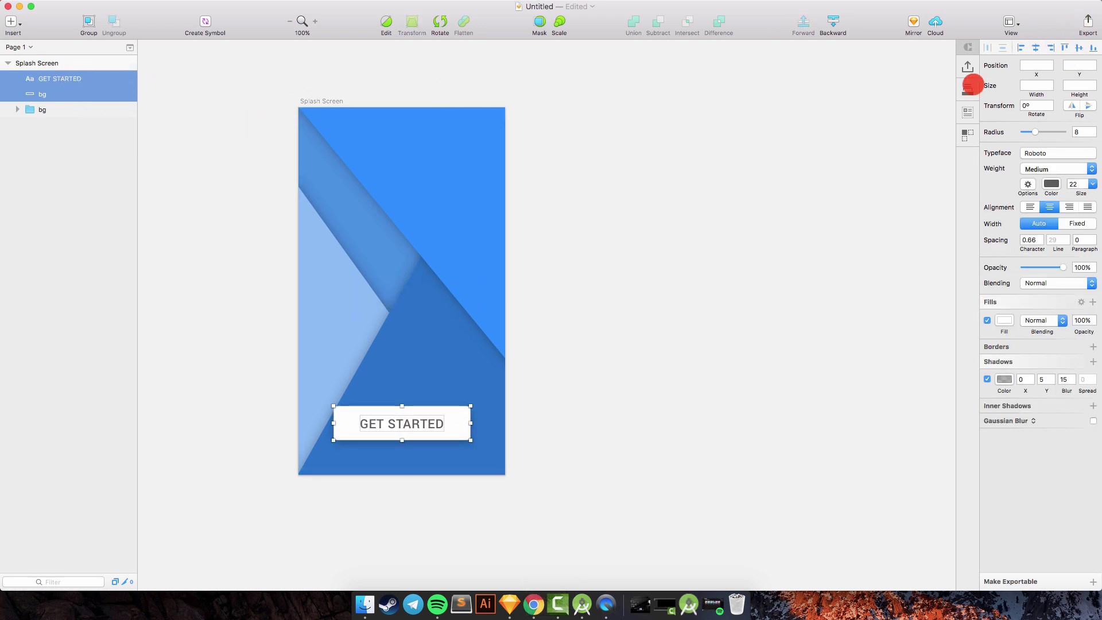
{"action": "left_click", "coordinate": [797, 170]}
Colour the GET STARTED text blue 4990E2, then select the label and bg together
{"action": "left_click", "coordinate": [448, 402]}
{"action": "left_click", "coordinate": [399, 427]}
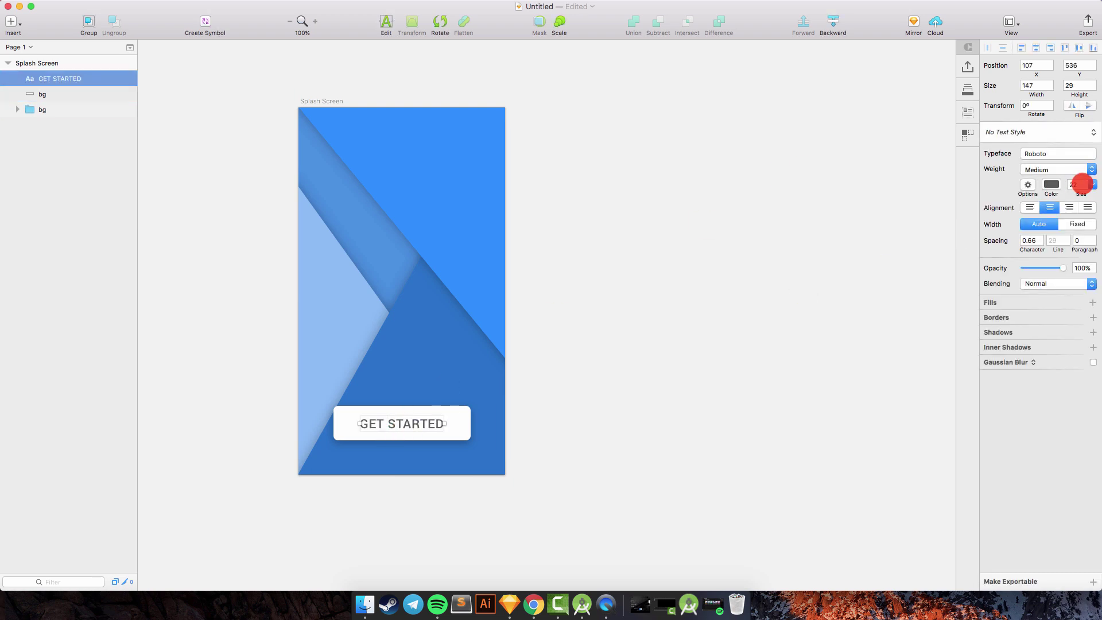
{"action": "left_click", "coordinate": [1052, 185]}
{"action": "left_click", "coordinate": [989, 373]}
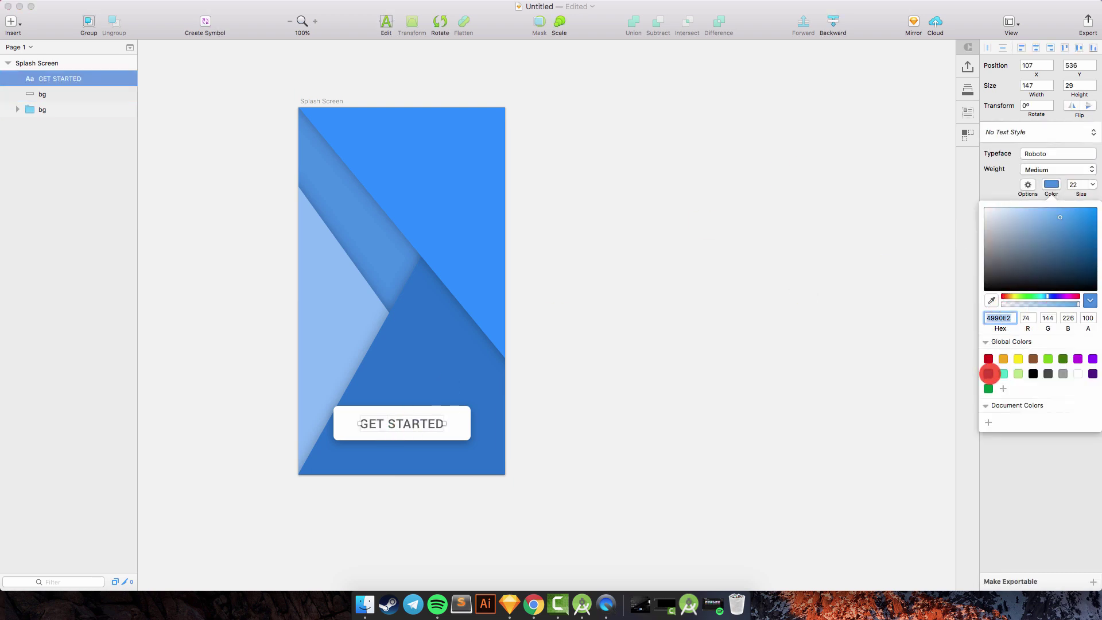
{"action": "left_click", "coordinate": [825, 309]}
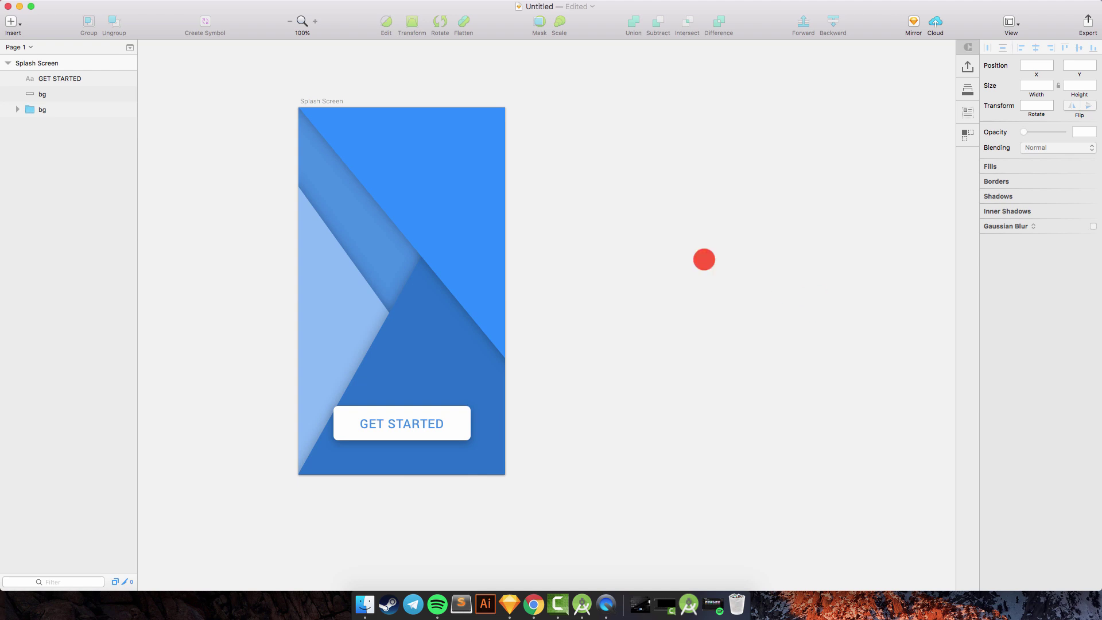
{"action": "left_click", "coordinate": [72, 79]}
{"action": "left_click", "coordinate": [71, 94], "text": "shift"}
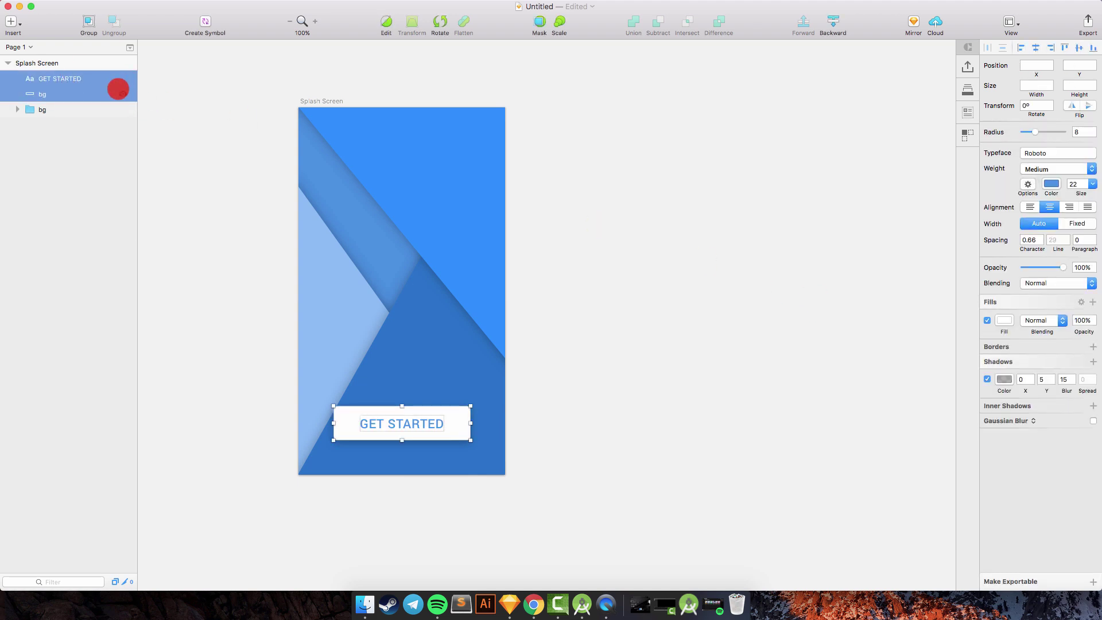